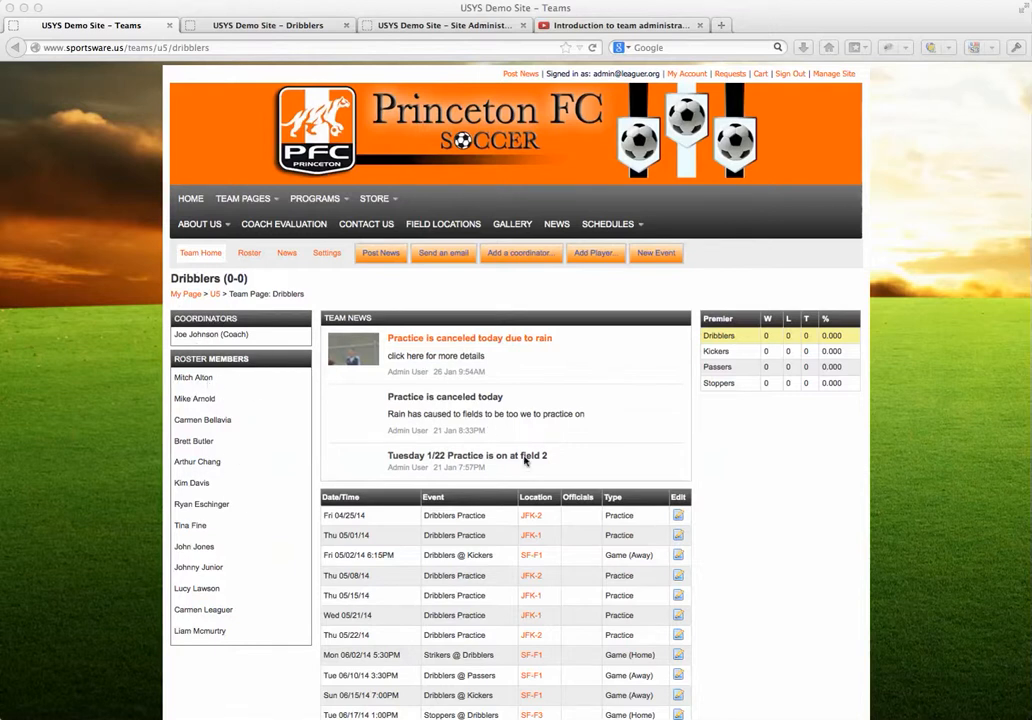
# Compare the default Dribblers team page with its custom version, examining the news, schedule, roster, standings and coaches sections
pyautogui.scroll(-3, 462, 567)
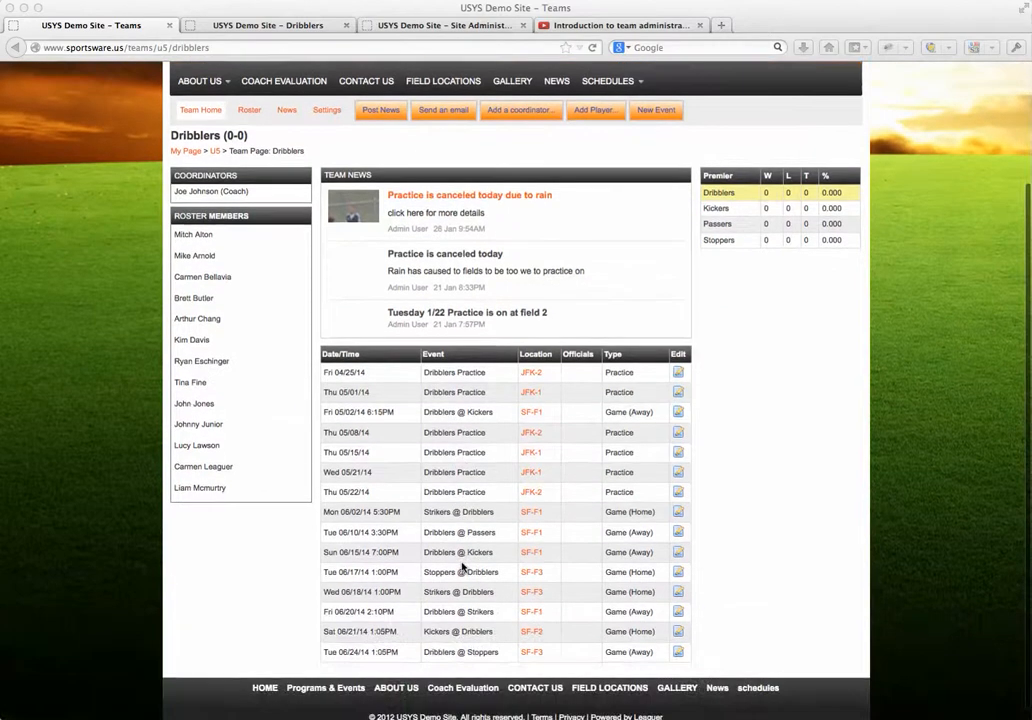
pyautogui.scroll(2, 490, 524)
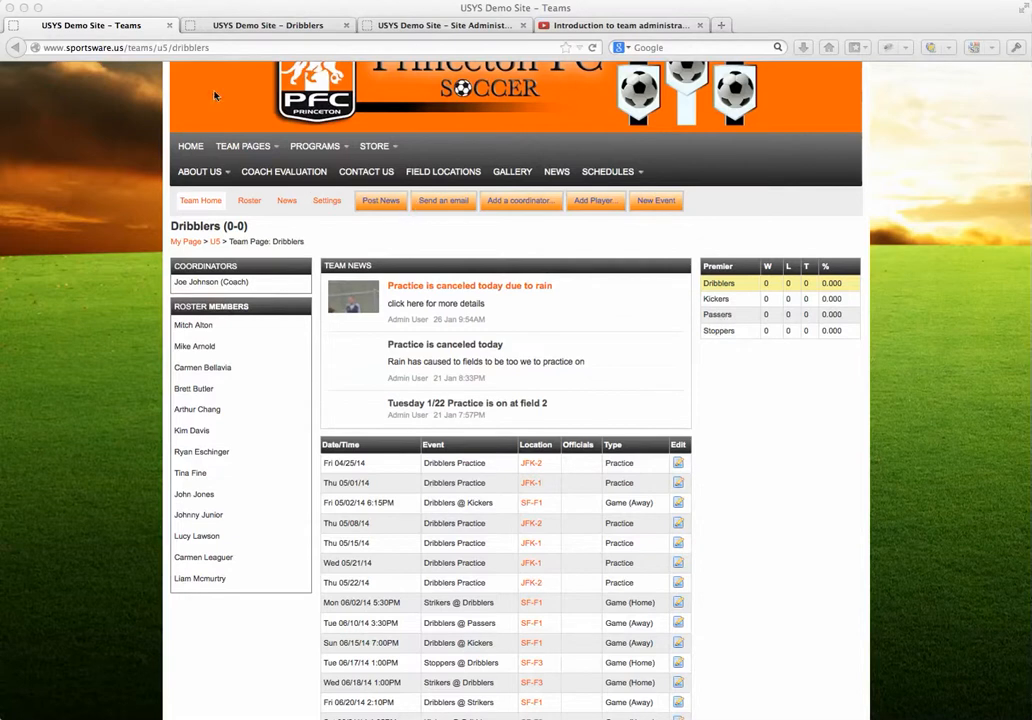
pyautogui.click(200, 25)
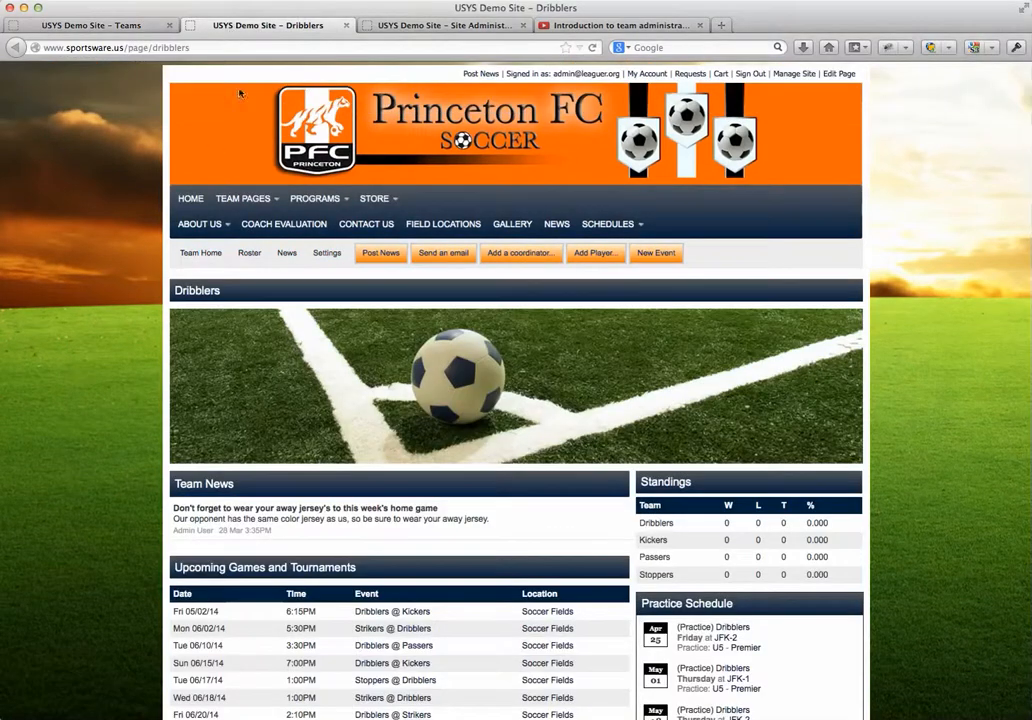
pyautogui.moveTo(305, 300)
pyautogui.scroll(-1, 288, 362)
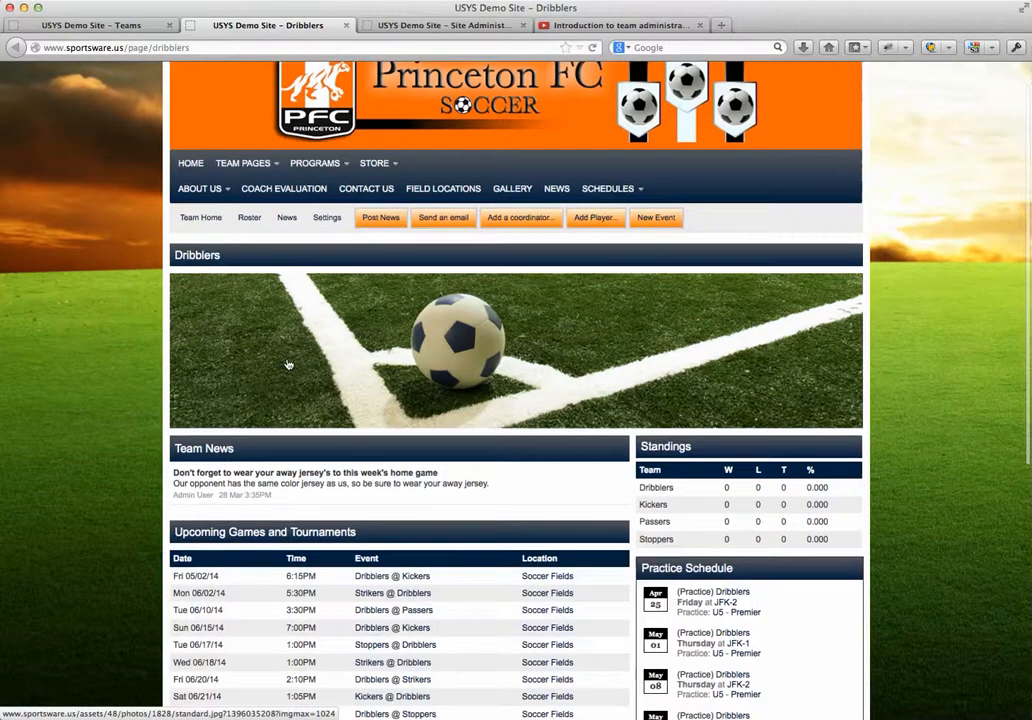
pyautogui.scroll(-2, 283, 340)
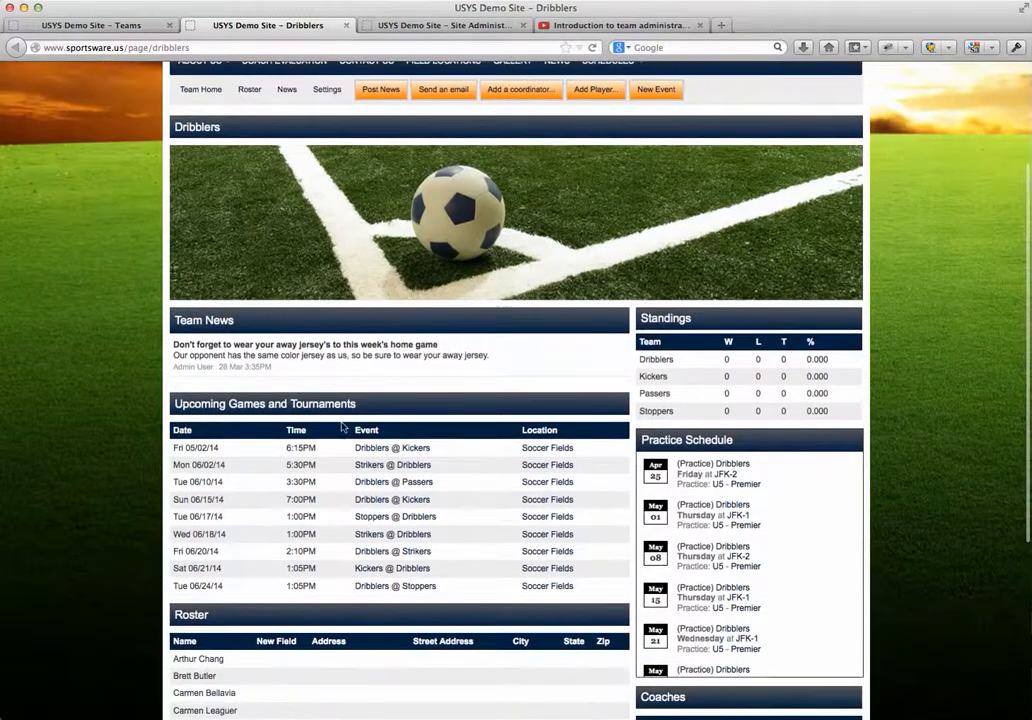
pyautogui.scroll(-2, 480, 537)
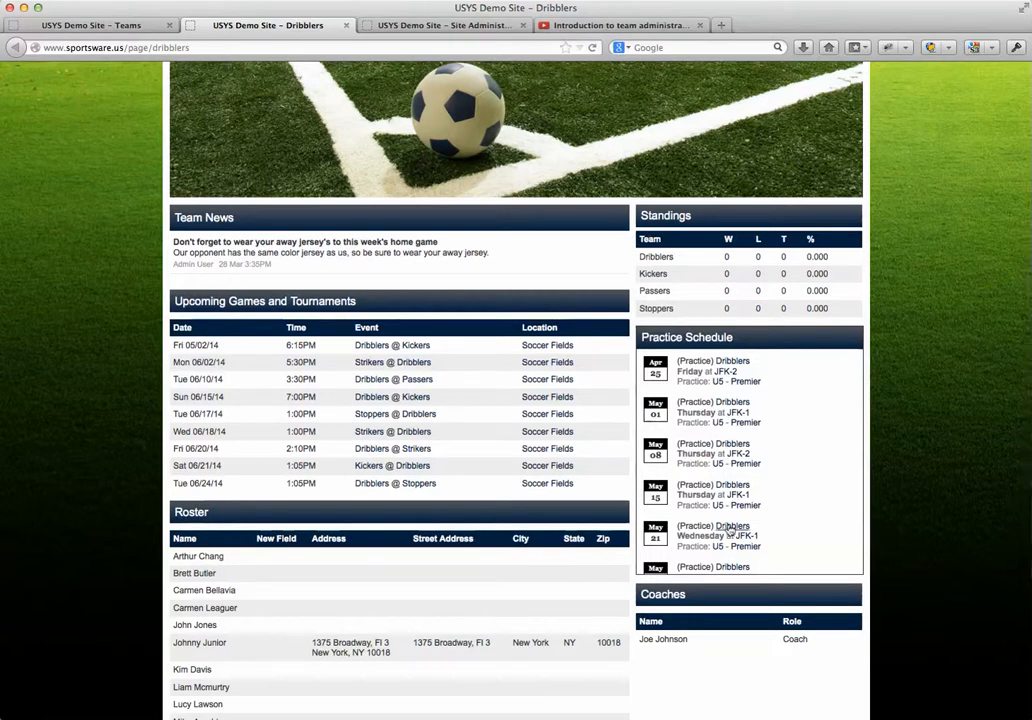
pyautogui.scroll(-2, 461, 594)
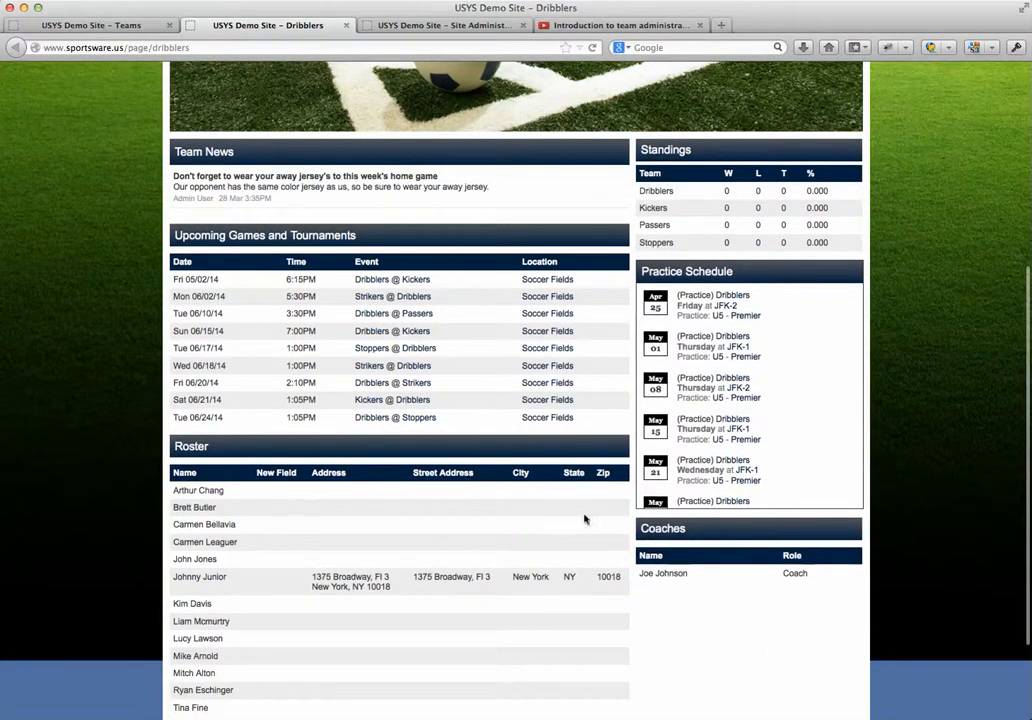
pyautogui.scroll(1, 672, 571)
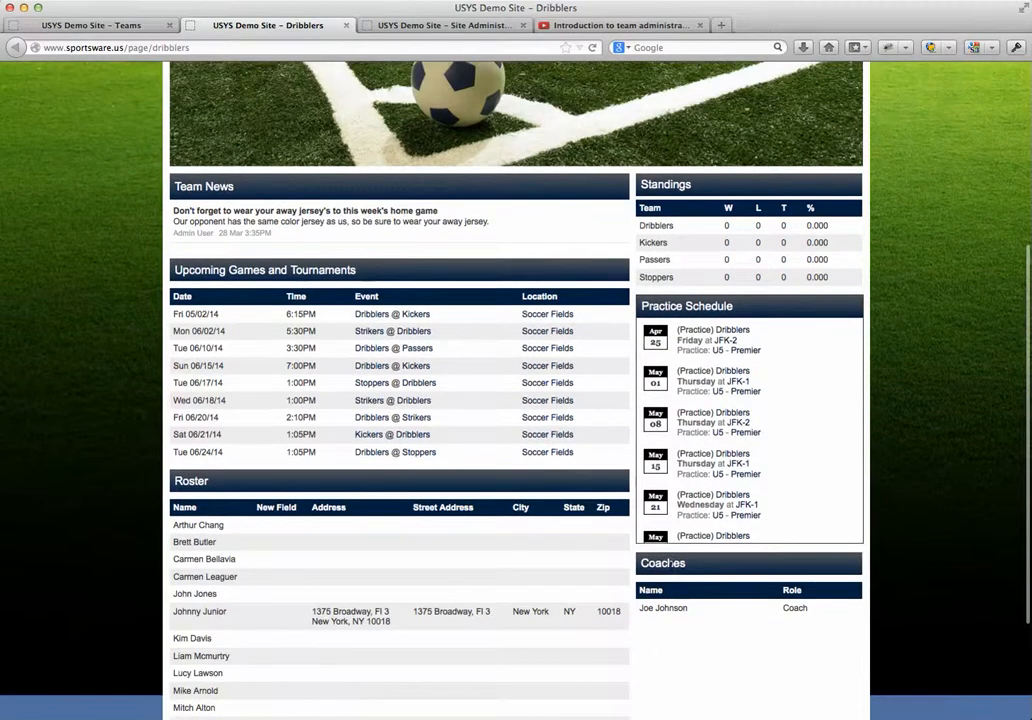
pyautogui.scroll(4, 646, 527)
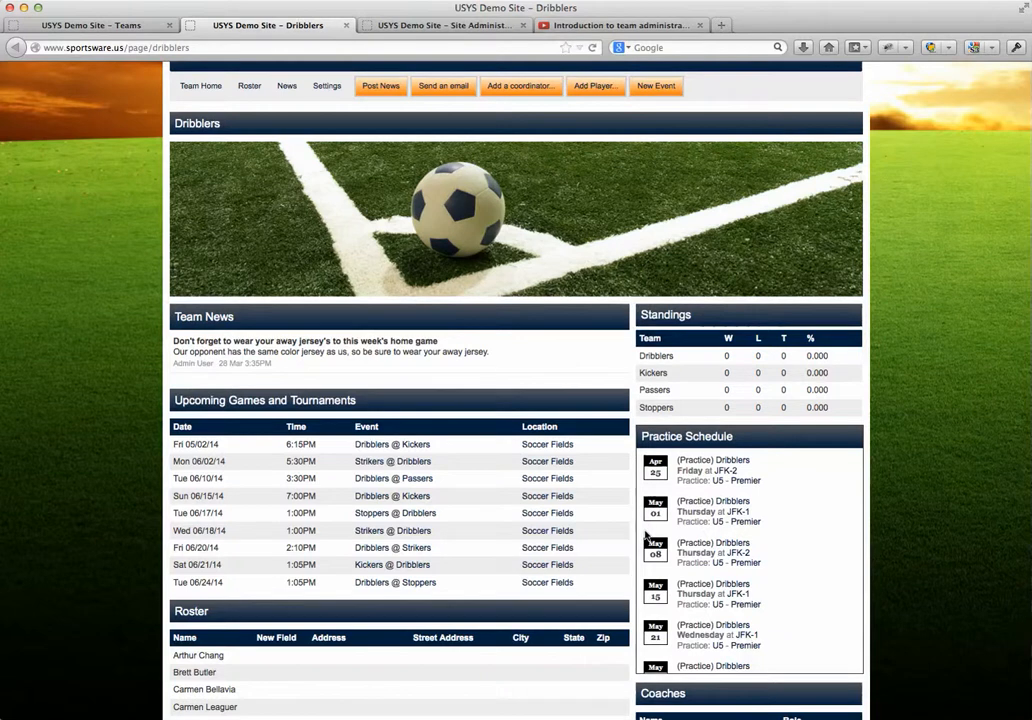
pyautogui.scroll(4, 646, 537)
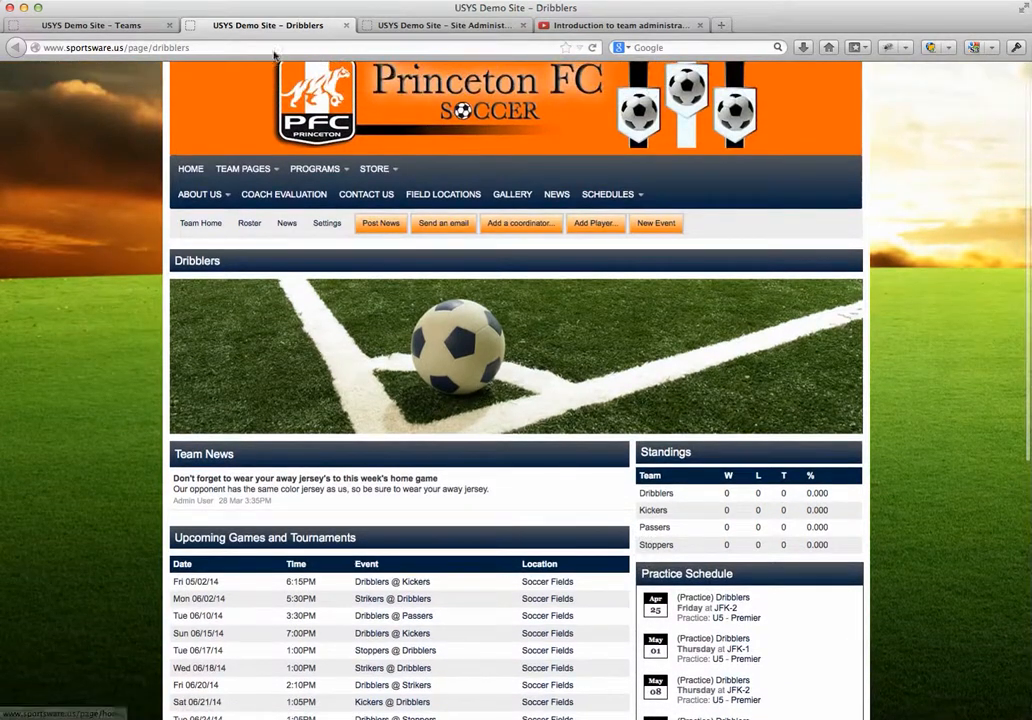
pyautogui.click(138, 30)
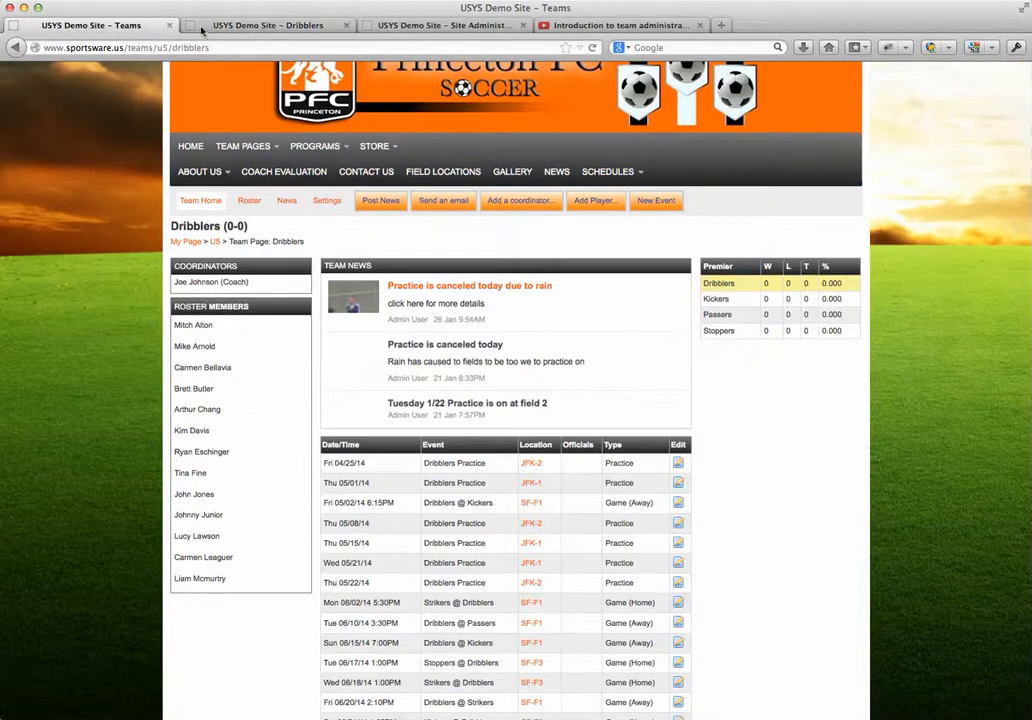
# Switch to the site administration teams page and mark the Dribblers team in the U5 Premier Division
pyautogui.click(451, 31)
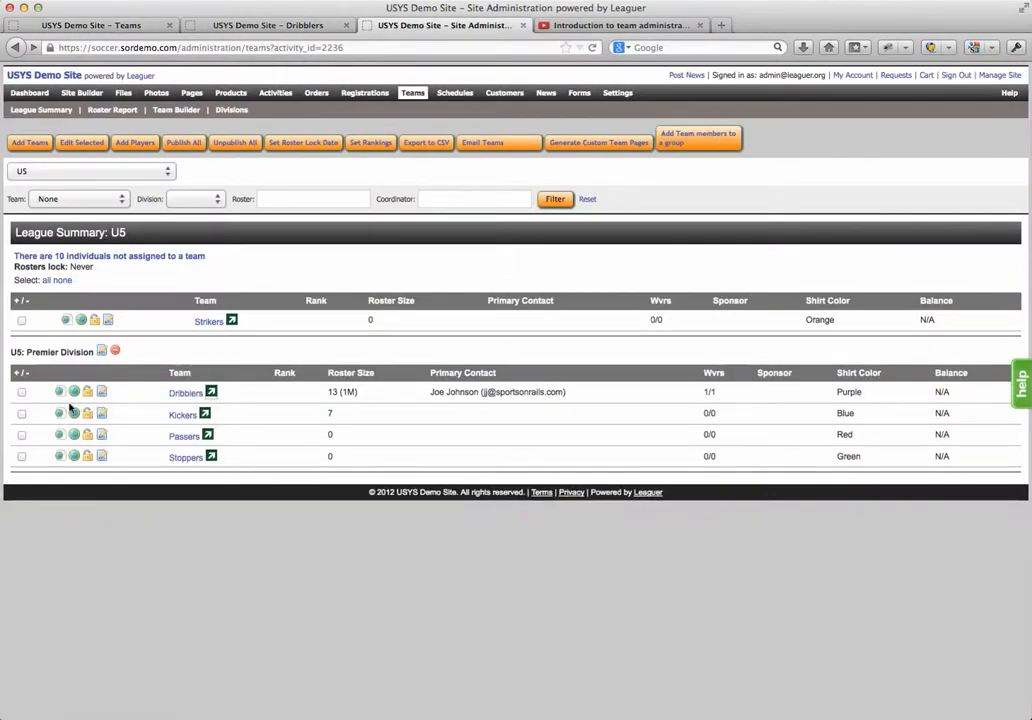
pyautogui.click(22, 392)
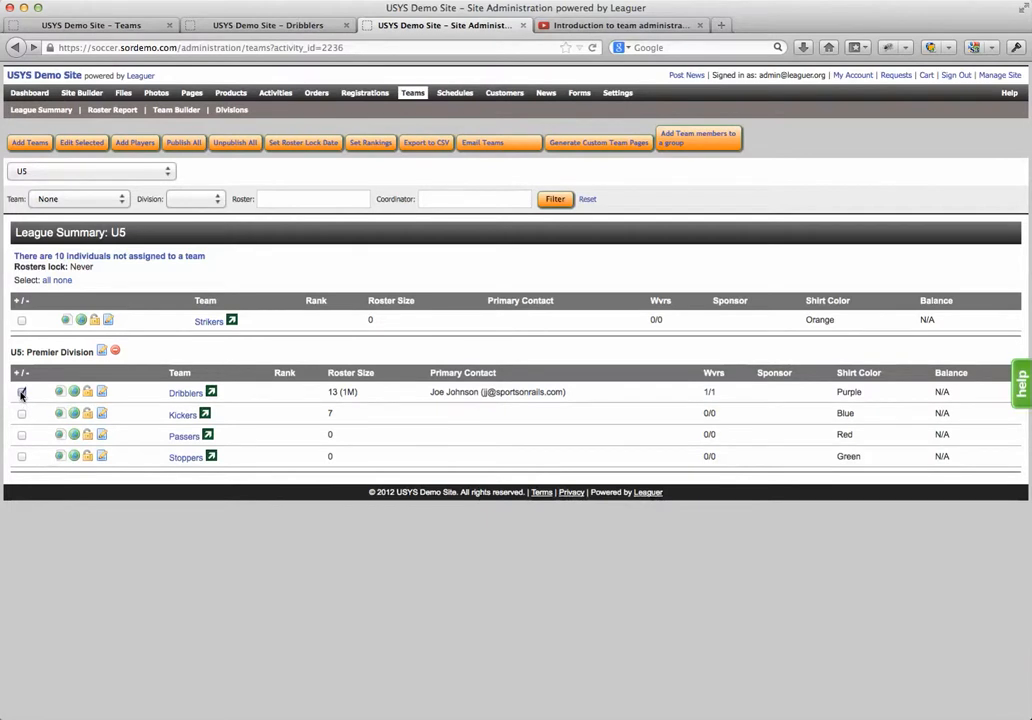
pyautogui.click(614, 146)
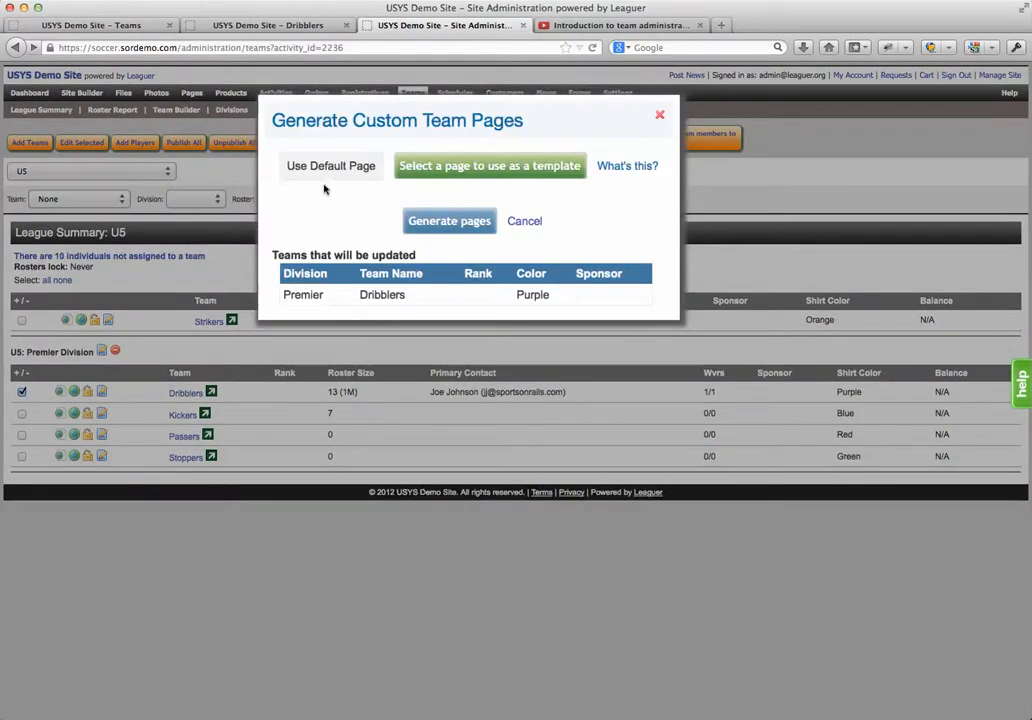
pyautogui.click(428, 166)
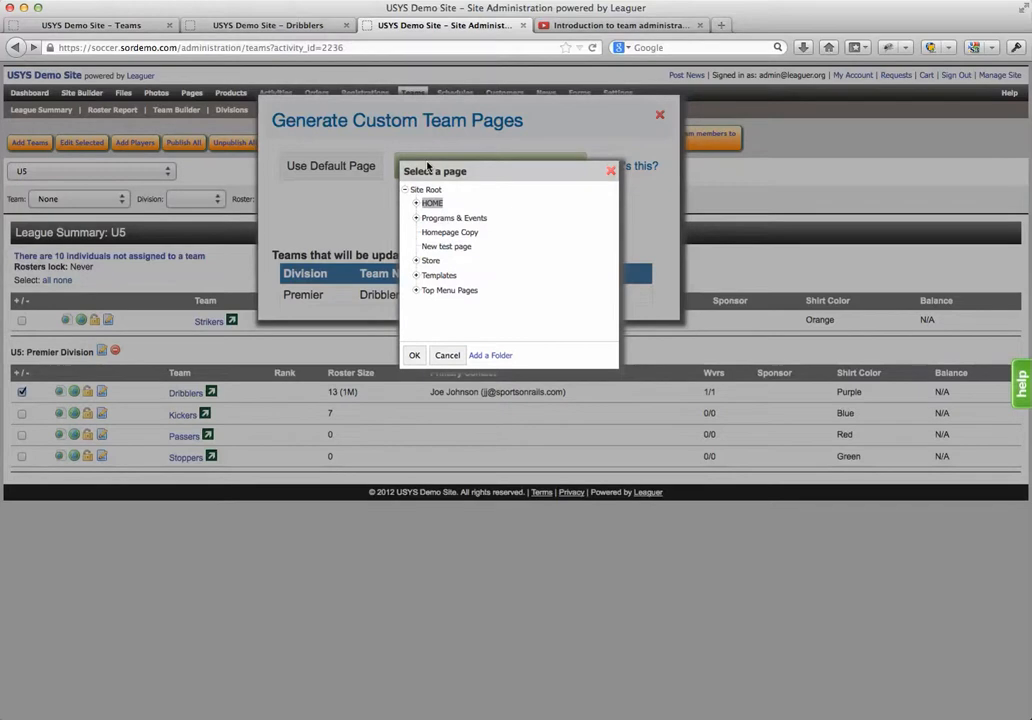
pyautogui.click(416, 276)
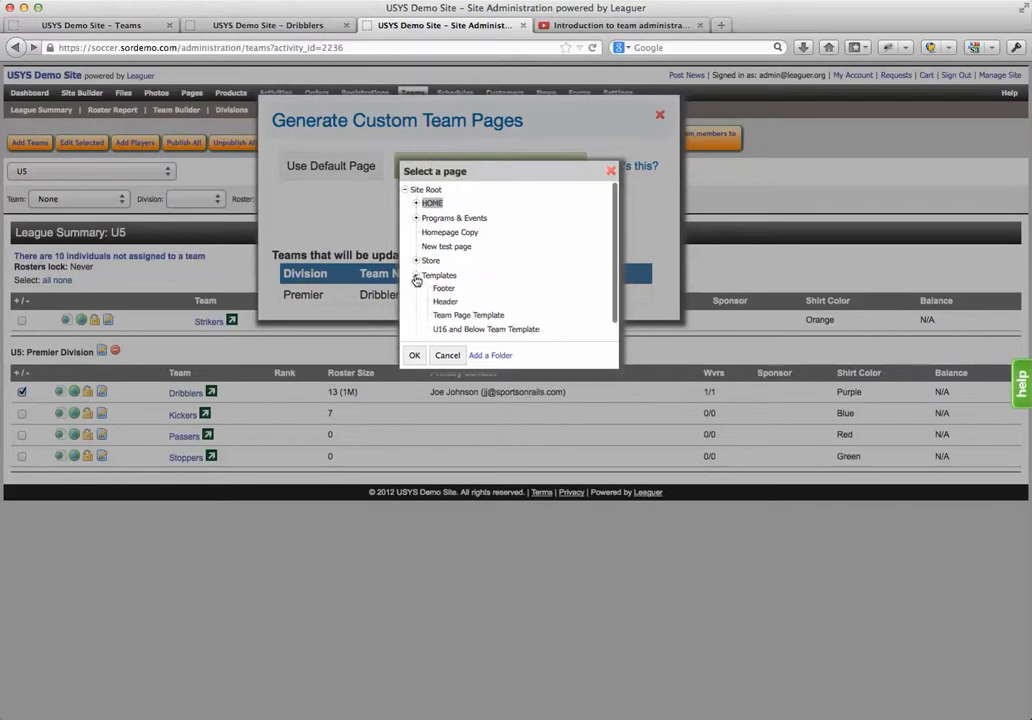
pyautogui.click(463, 314)
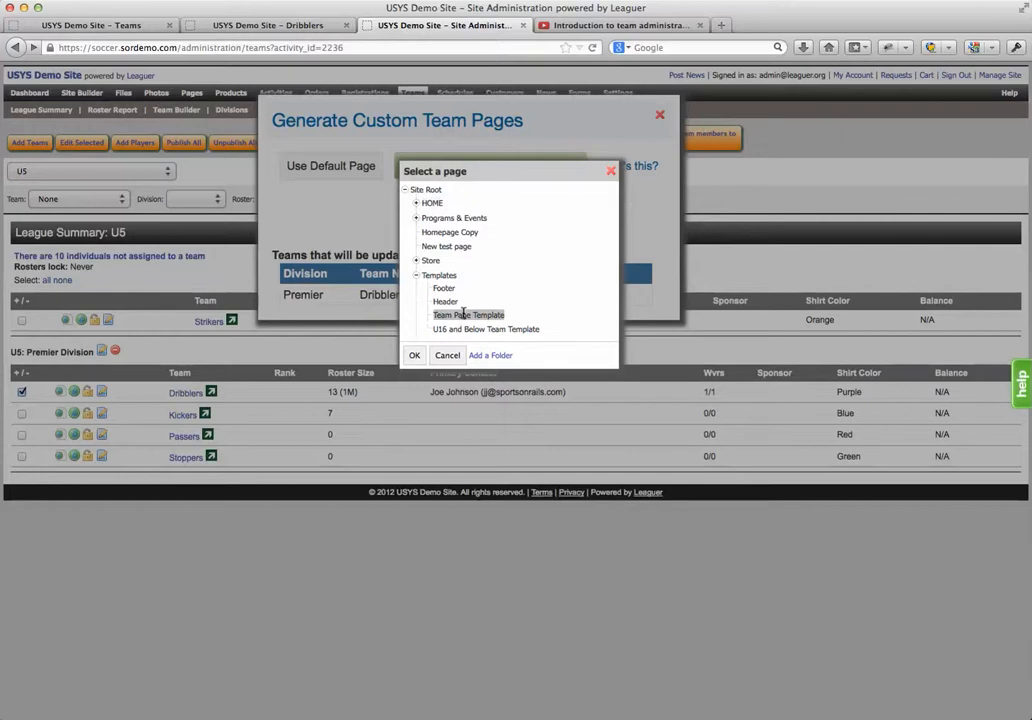
pyautogui.click(440, 359)
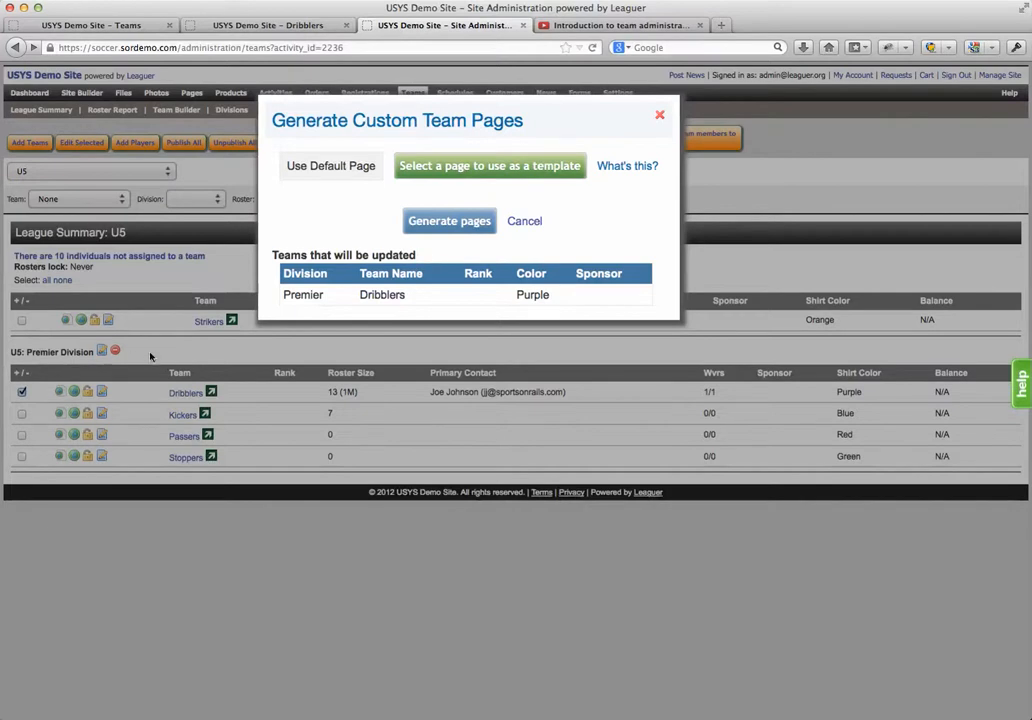
pyautogui.click(659, 116)
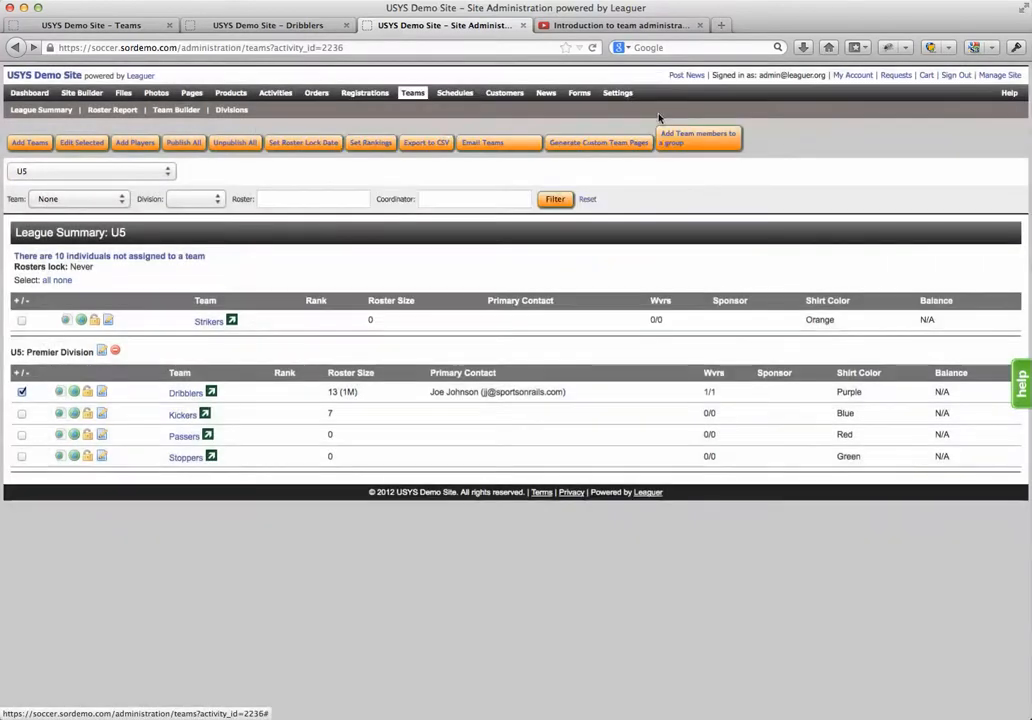
# Open the Site Builder in a separate browser tab and switch to it
pyautogui.rightClick(99, 96)
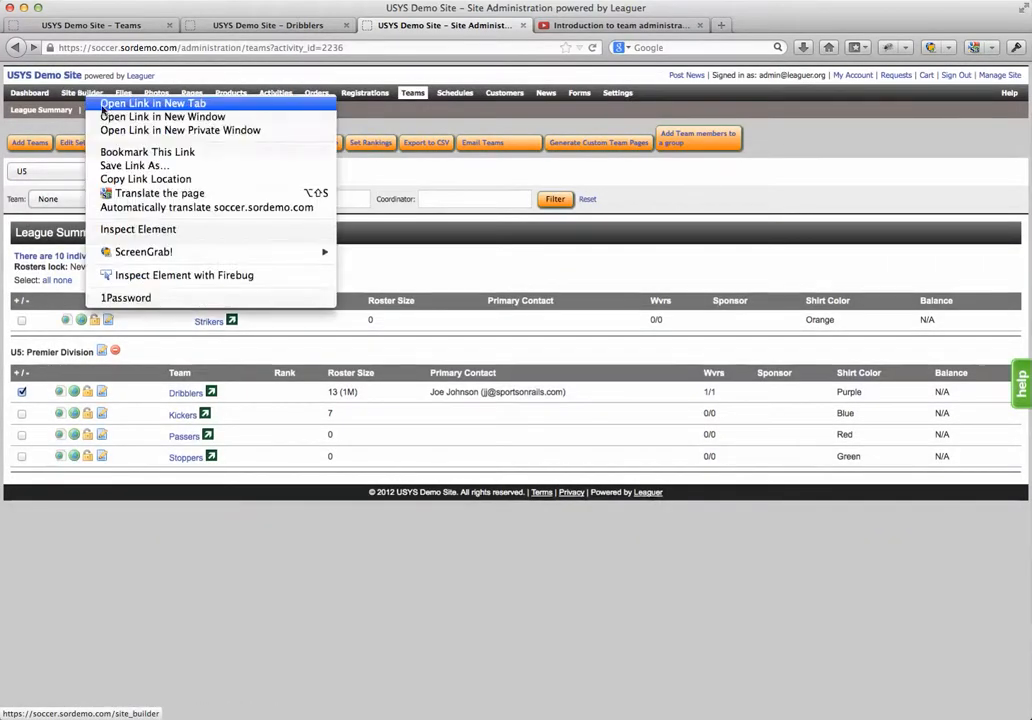
pyautogui.click(104, 104)
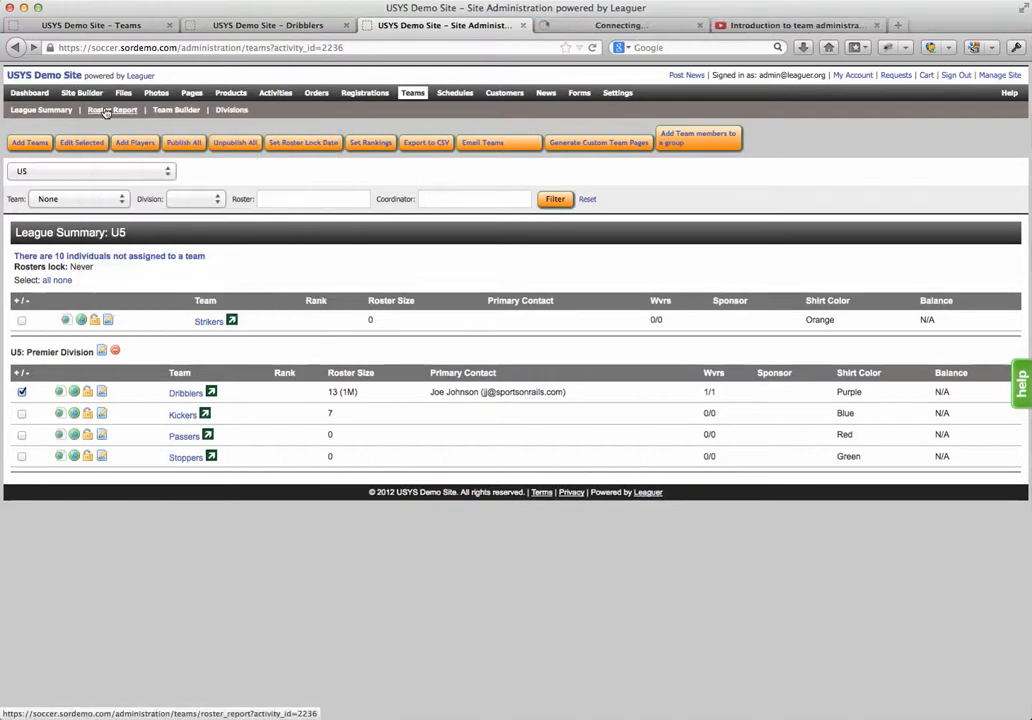
pyautogui.click(589, 27)
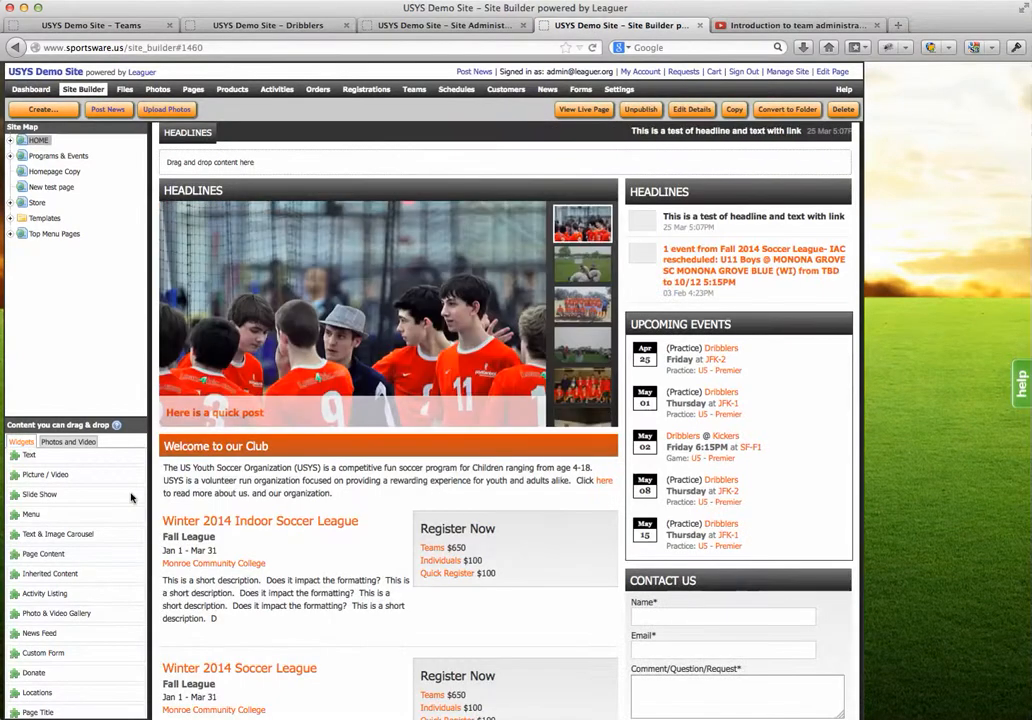
# Open the Team Page Template from the Templates folder and examine its news, roster, standings, practice schedule and coaches widgets
pyautogui.click(9, 219)
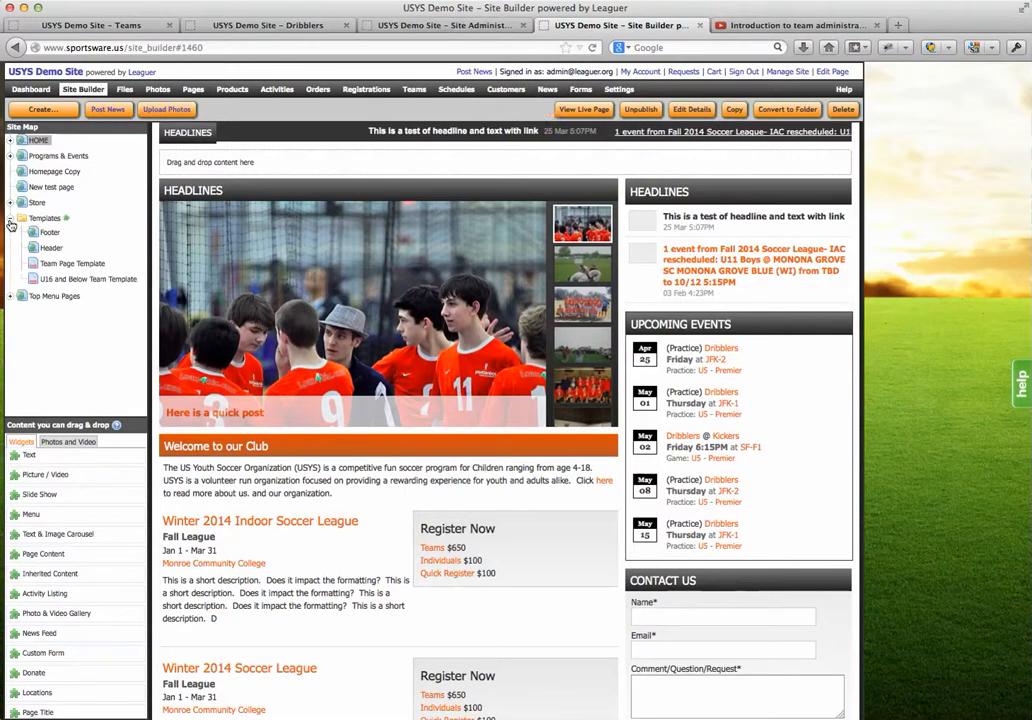
pyautogui.click(52, 266)
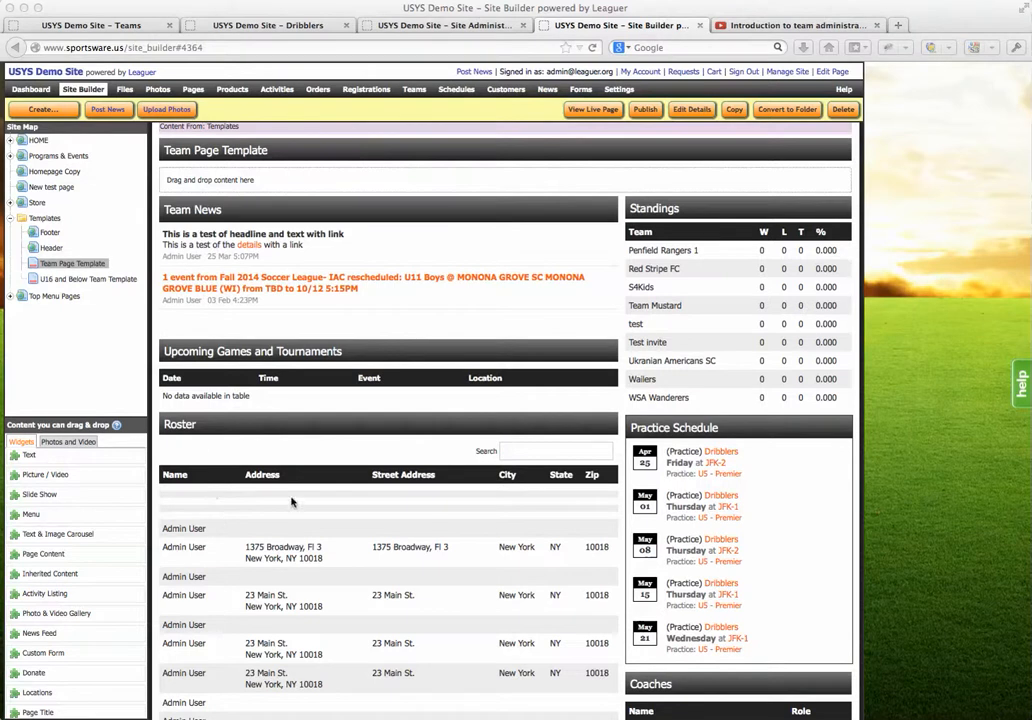
pyautogui.scroll(-1, 686, 500)
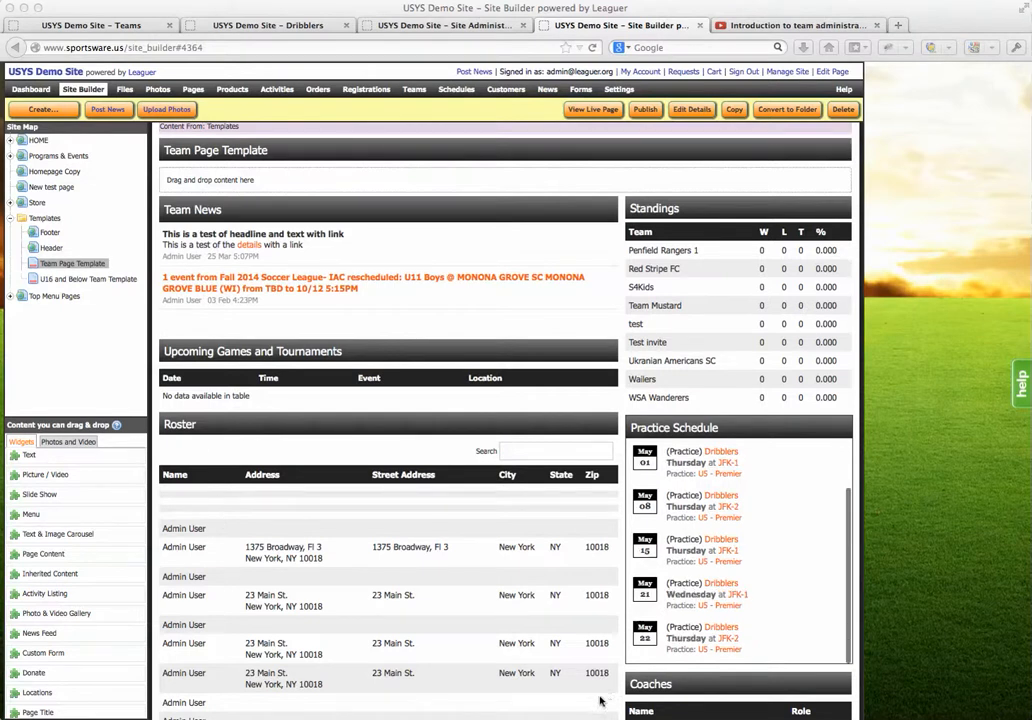
pyautogui.scroll(-2, 583, 698)
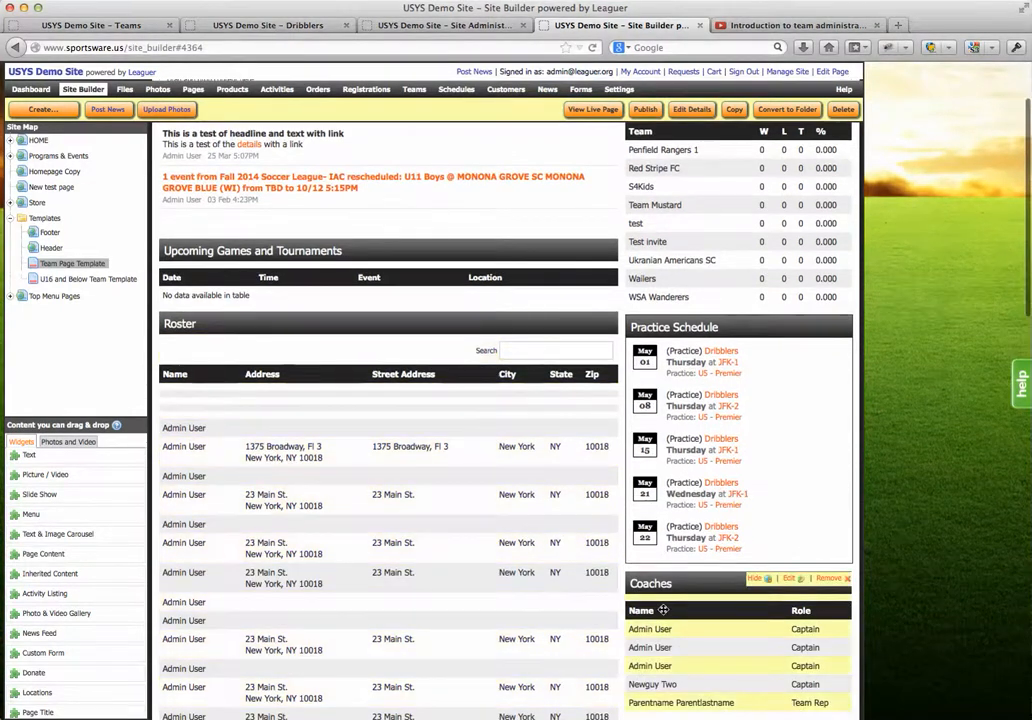
pyautogui.scroll(-3, 663, 609)
pyautogui.scroll(-2, 663, 609)
pyautogui.scroll(2, 663, 609)
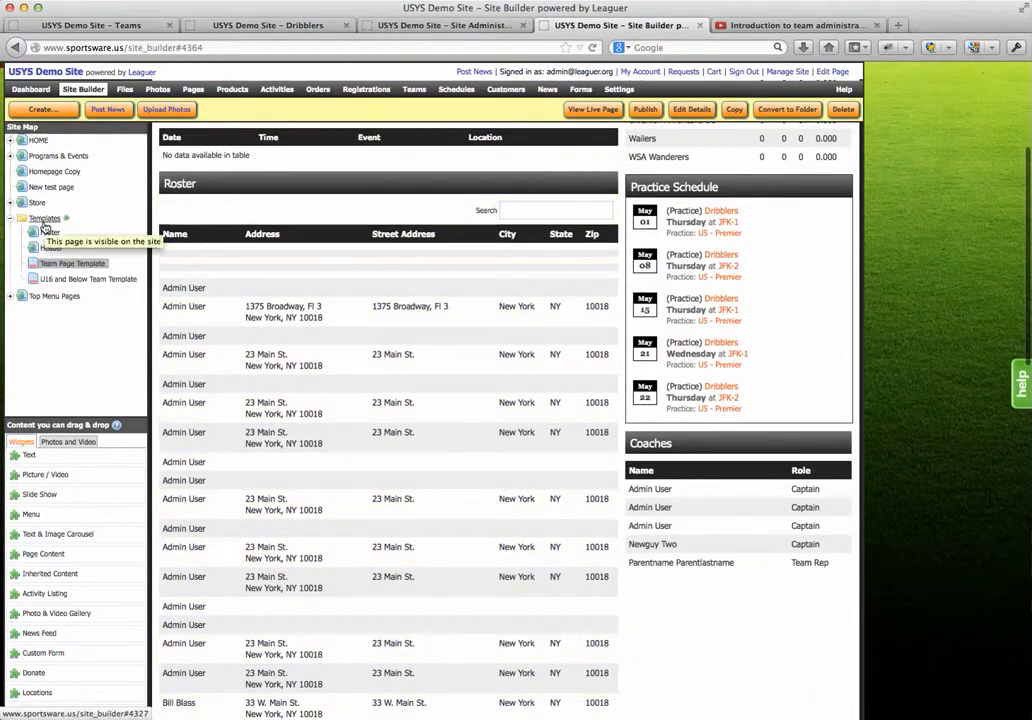
# Start a new page named "Demo Team Template" and give it the dark blue and light blue theme
pyautogui.click(30, 110)
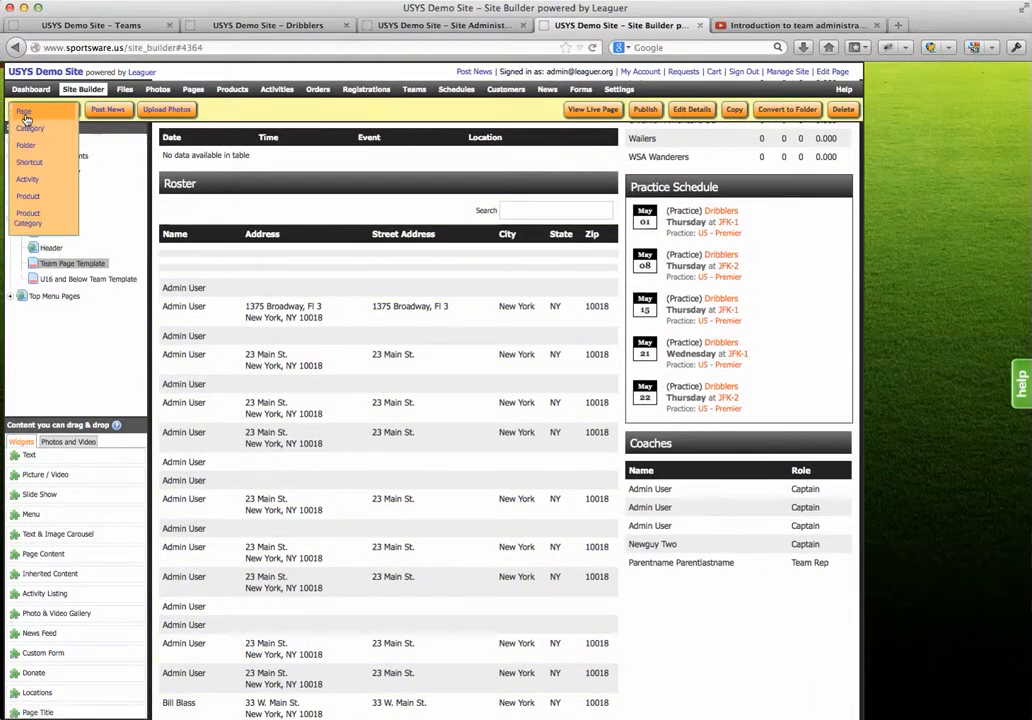
pyautogui.click(26, 114)
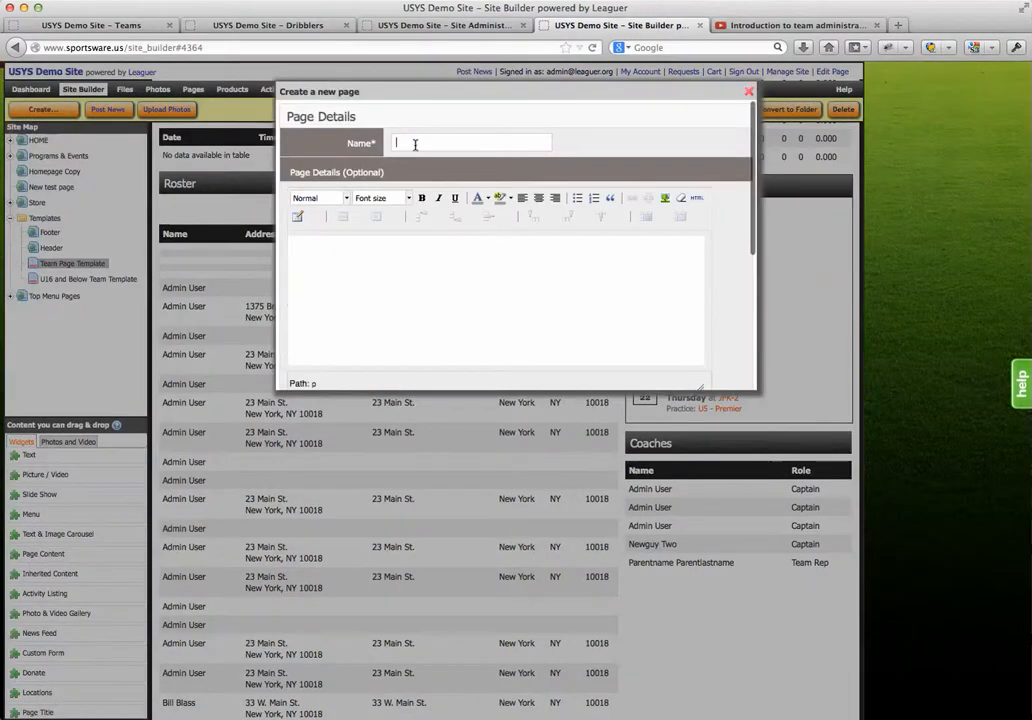
pyautogui.write('Demo Team Template')
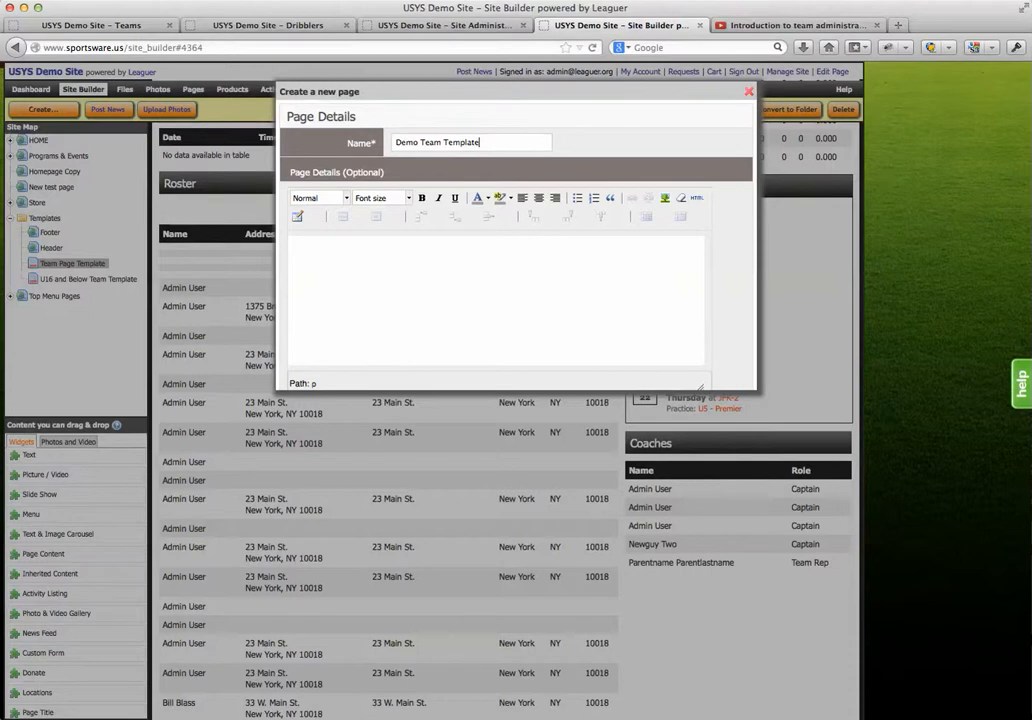
pyautogui.scroll(-5, 717, 322)
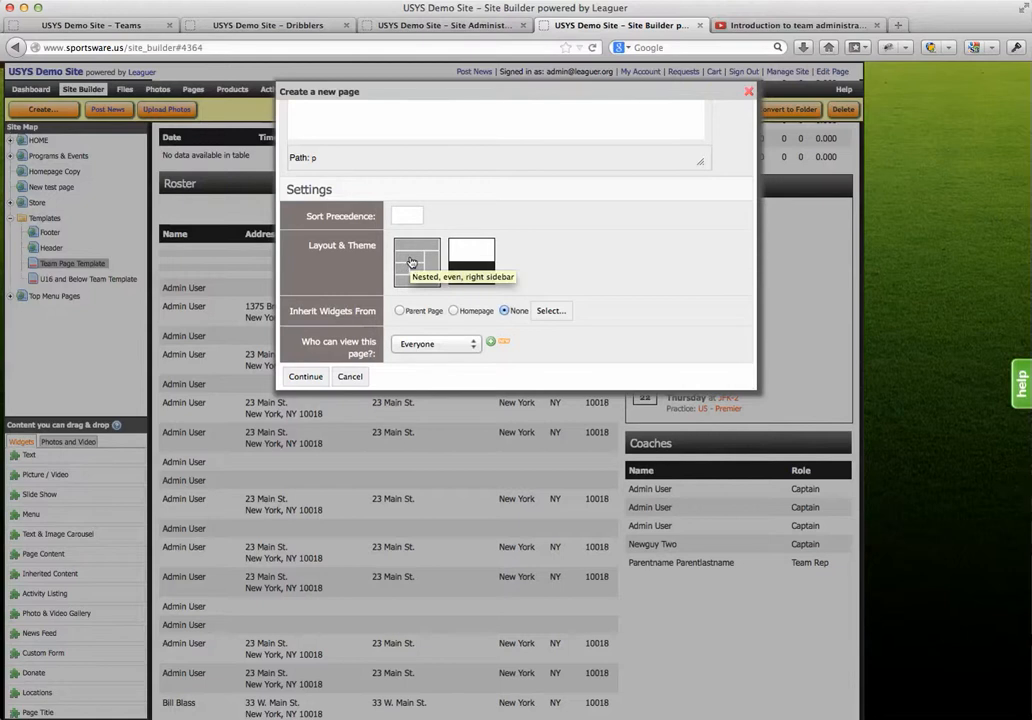
pyautogui.click(473, 262)
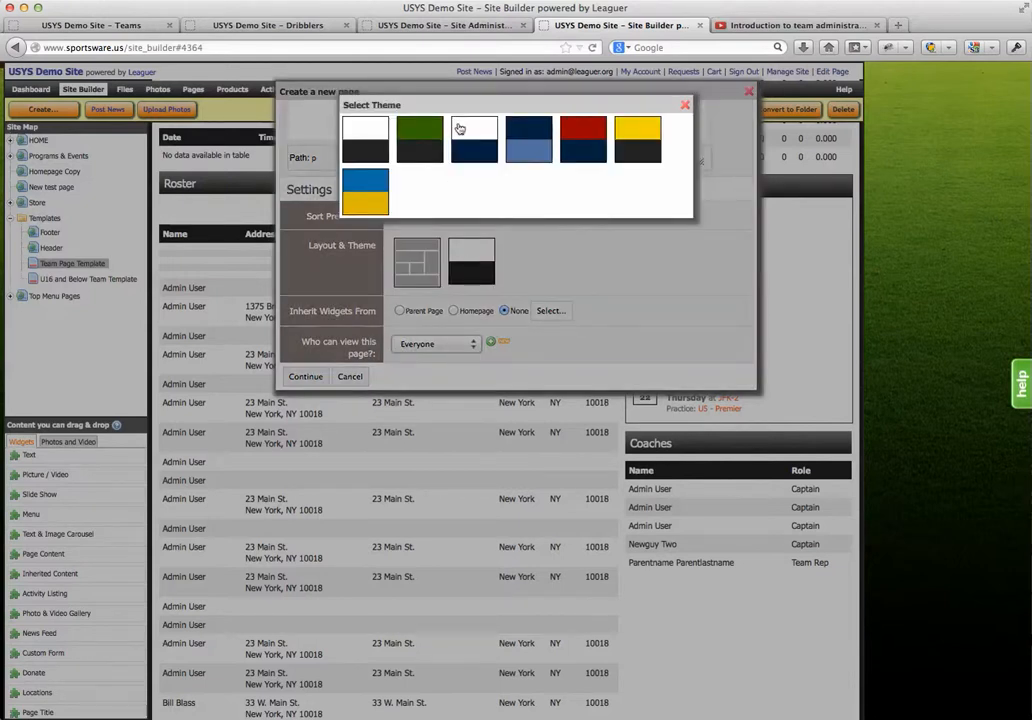
pyautogui.click(518, 160)
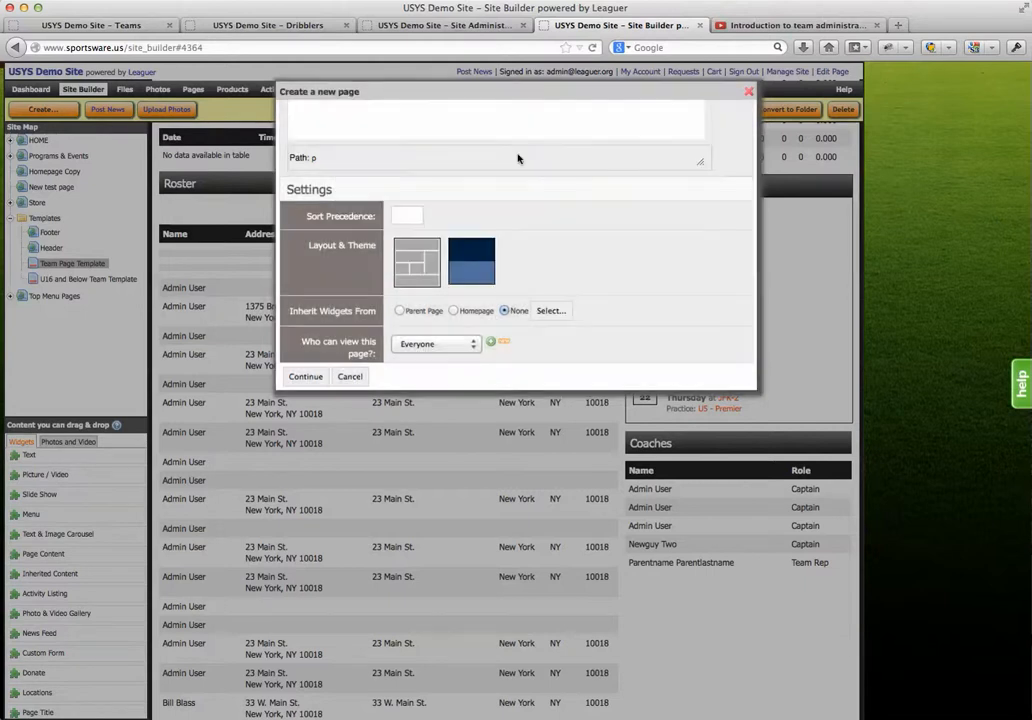
# Save the new page in the Templates folder and move its page title into the full-width area above the columns
pyautogui.click(306, 377)
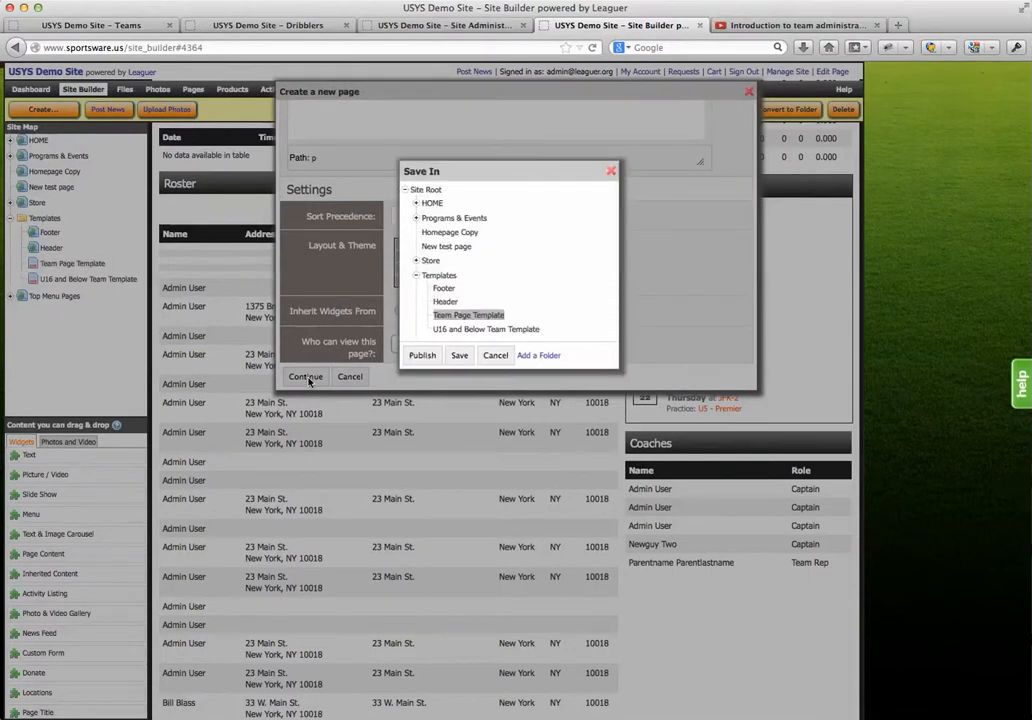
pyautogui.click(438, 275)
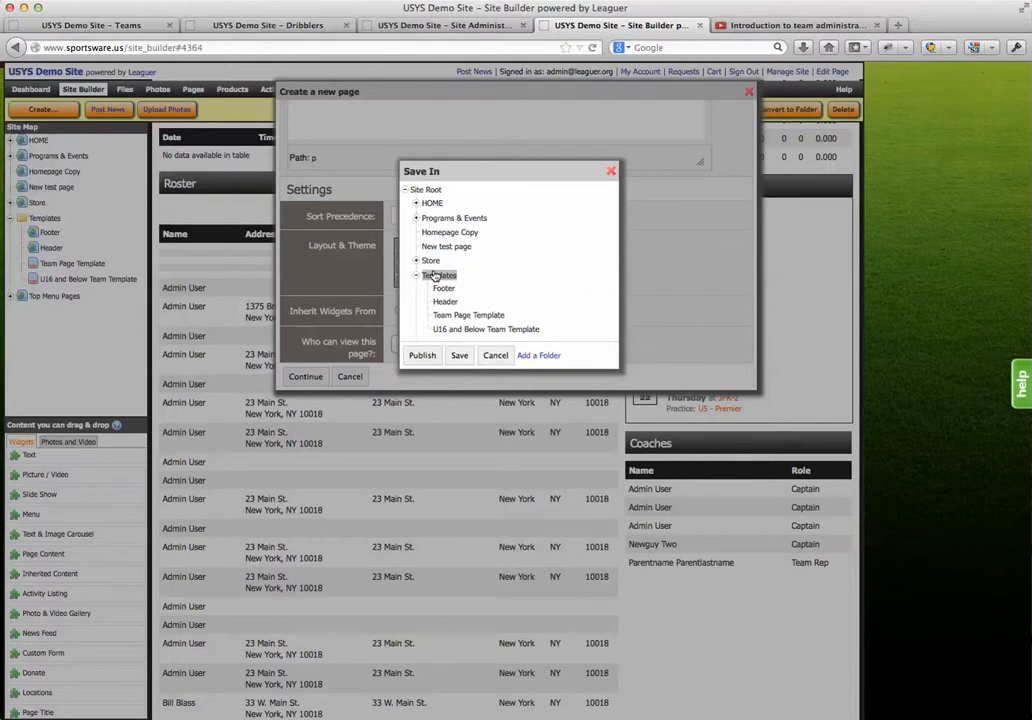
pyautogui.click(462, 356)
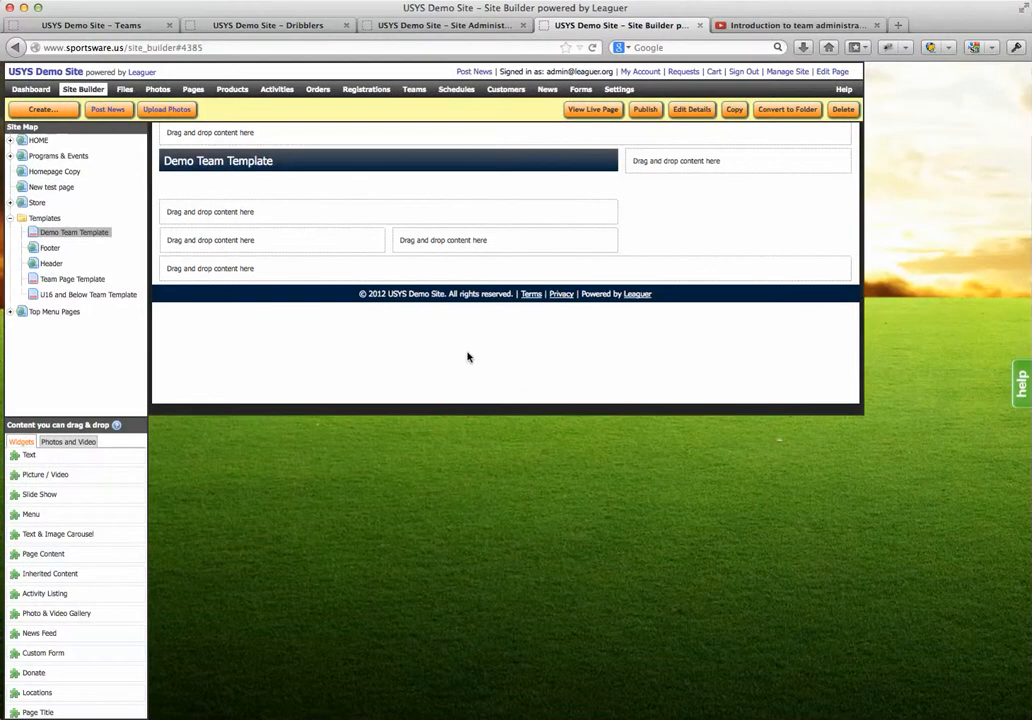
pyautogui.moveTo(477, 157)
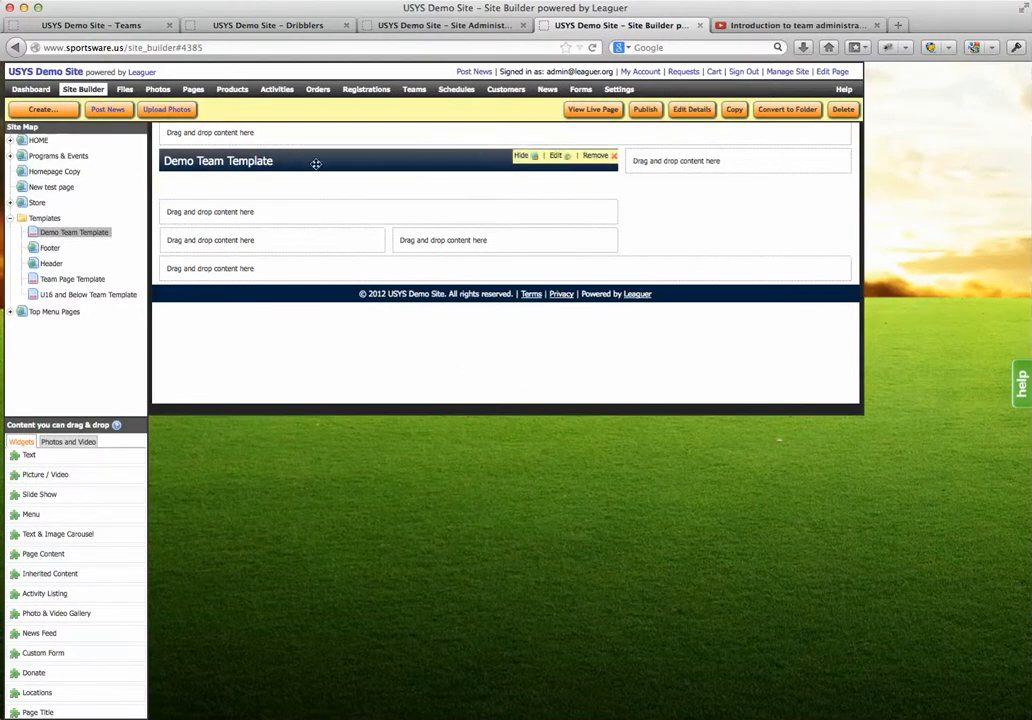
pyautogui.moveTo(318, 161); pyautogui.dragTo(321, 139)
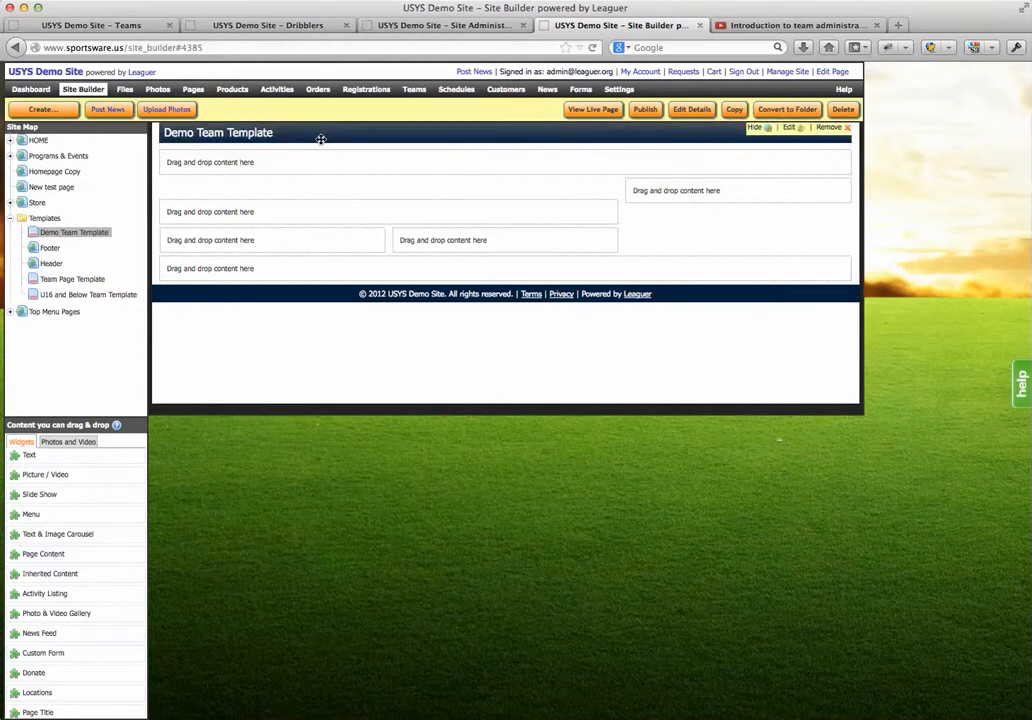
# Add a News Feed widget to the wide column below the title and give it the header "Team News"
pyautogui.scroll(-5, 65, 527)
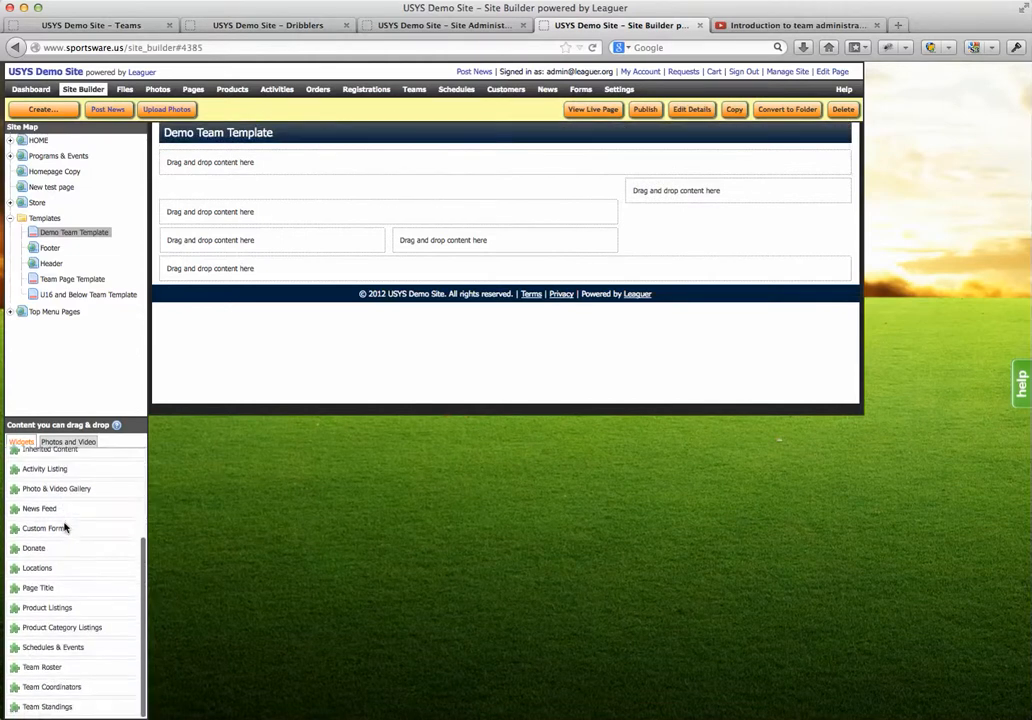
pyautogui.scroll(5, 19, 533)
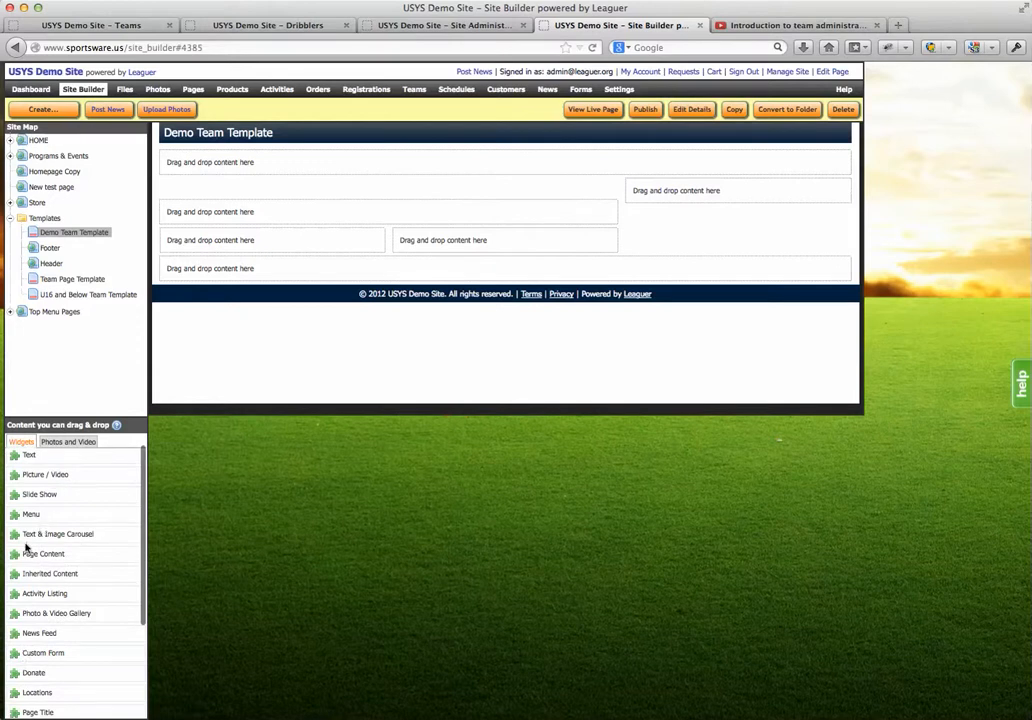
pyautogui.moveTo(38, 627); pyautogui.dragTo(311, 182)
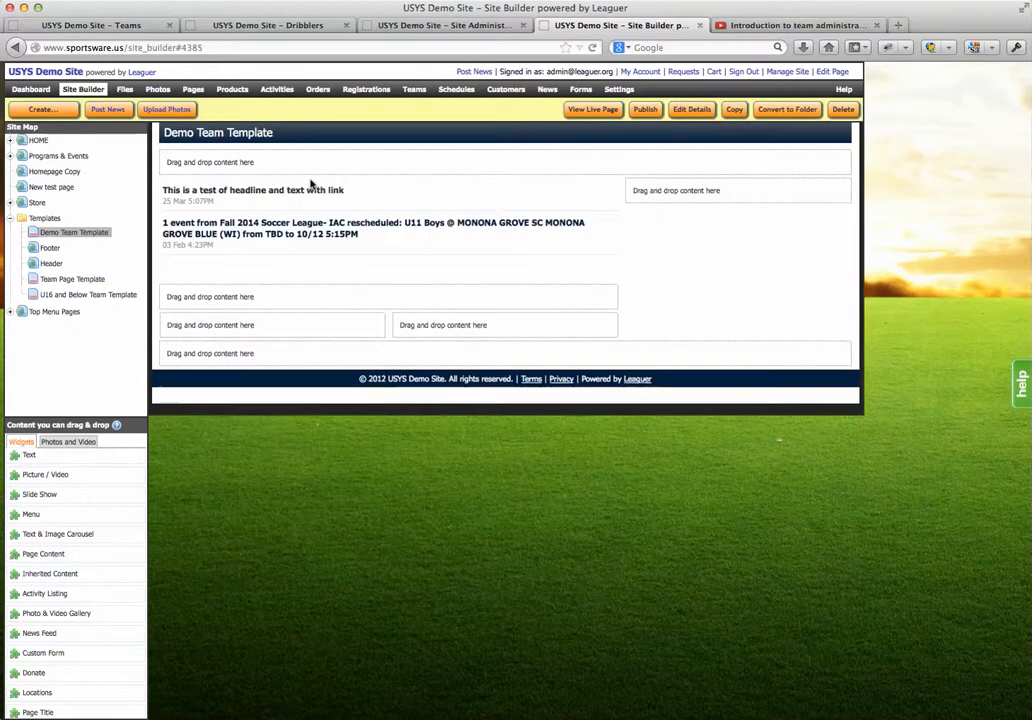
pyautogui.click(565, 190)
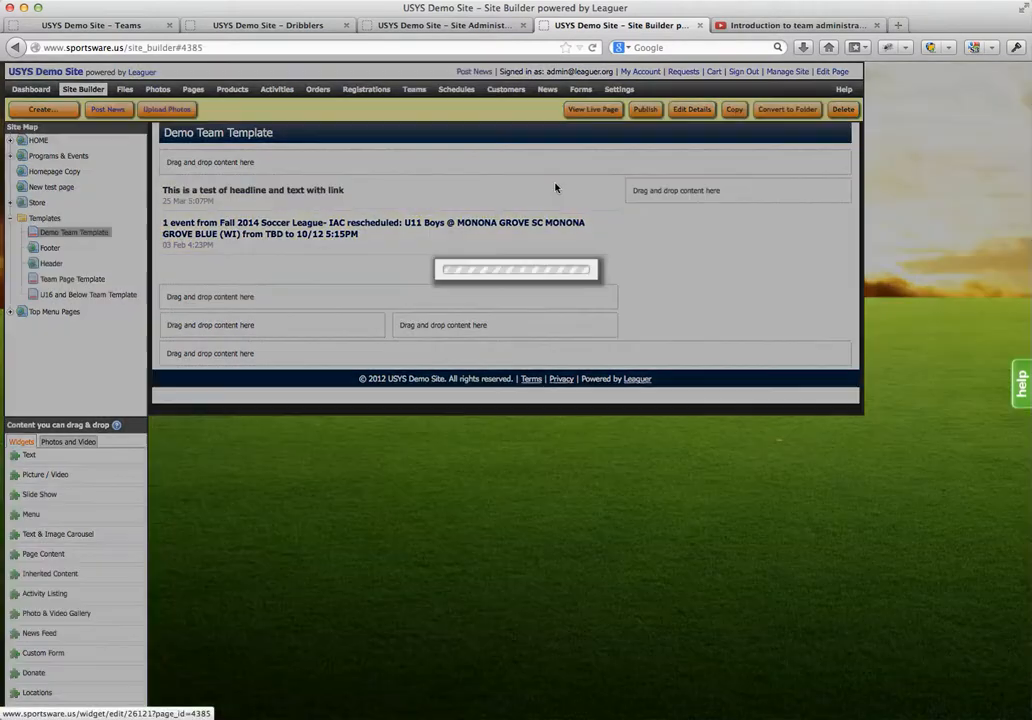
pyautogui.click(424, 123)
pyautogui.click(387, 214)
pyautogui.write('Team News')
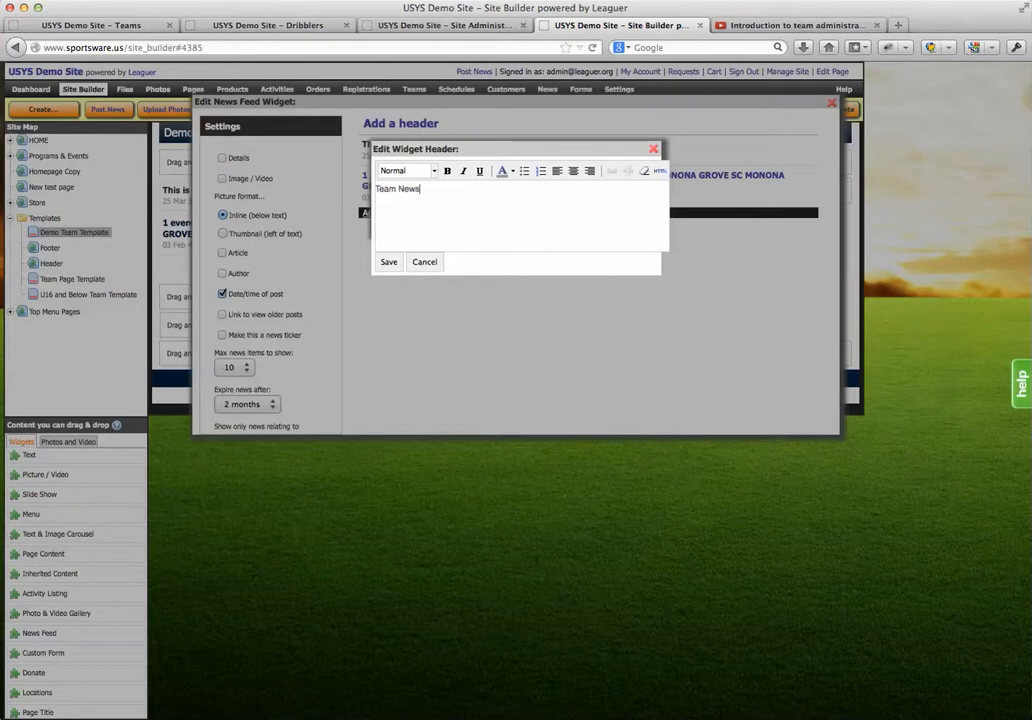
pyautogui.click(388, 261)
# Limit the Team News feed to the Scorpions team in the Premier division of the Winter 2012-13 Soccer League
pyautogui.scroll(-3, 283, 291)
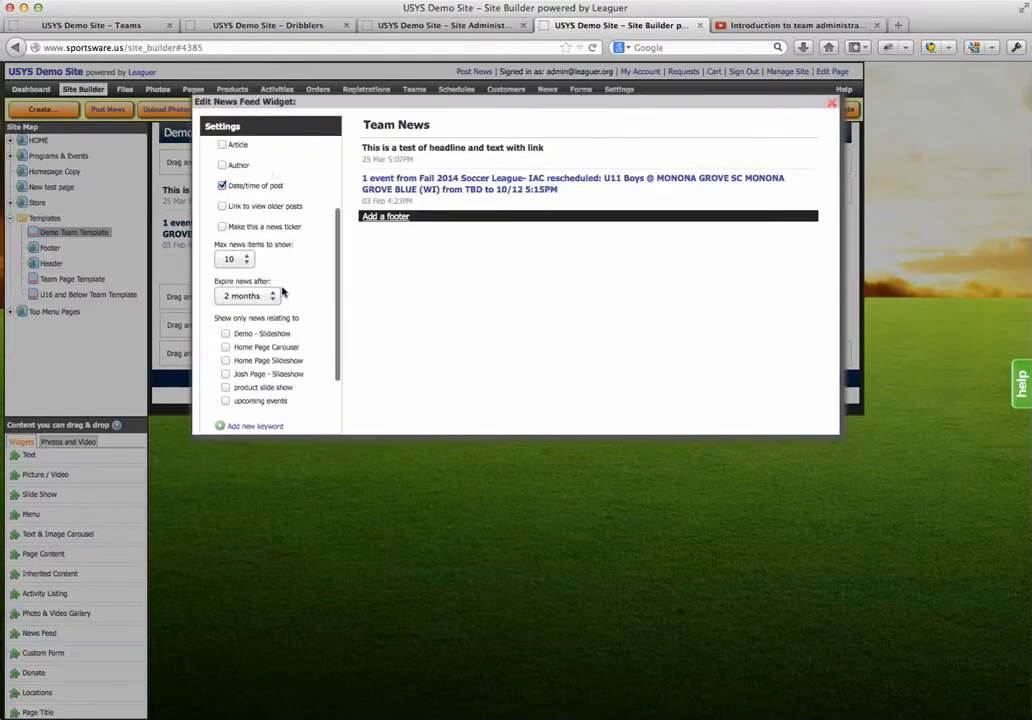
pyautogui.scroll(-3, 283, 291)
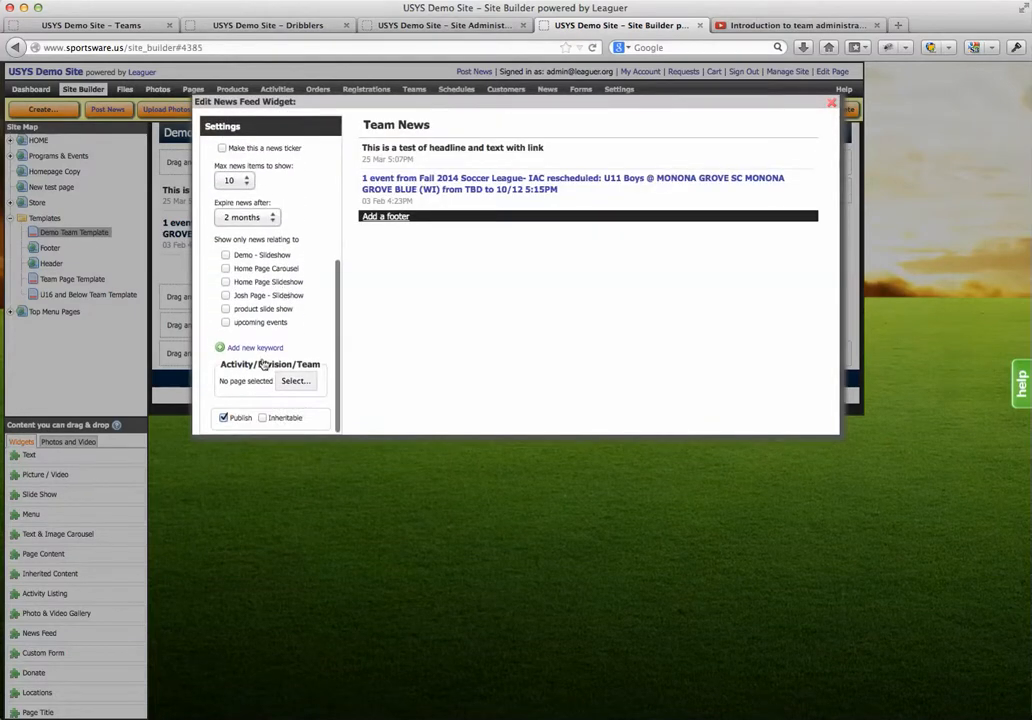
pyautogui.click(295, 382)
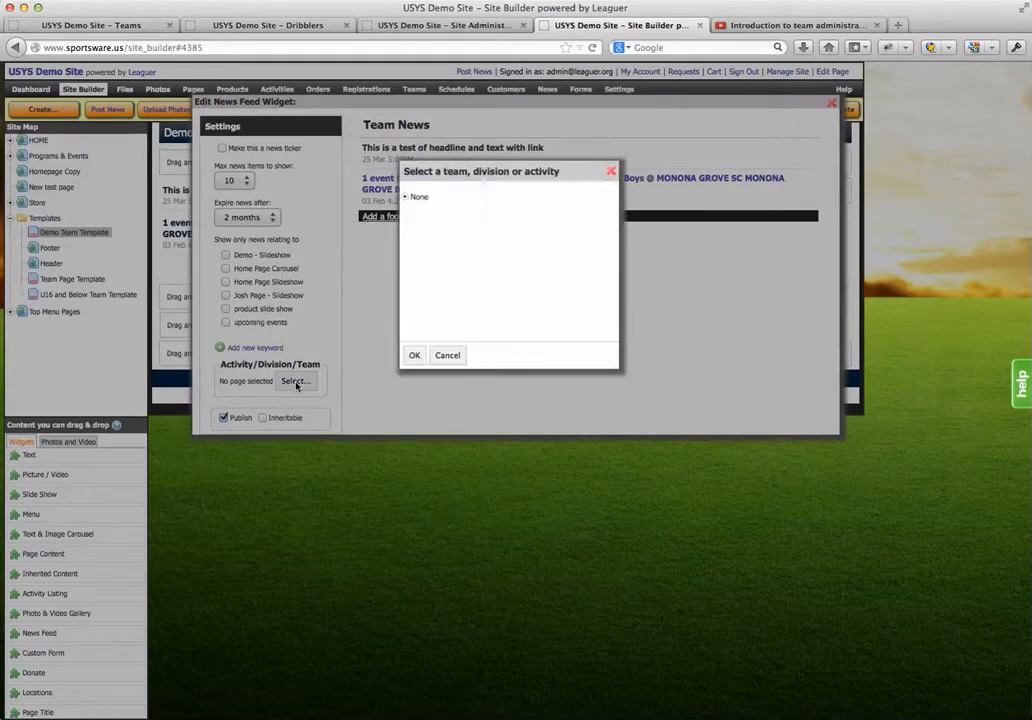
pyautogui.click(406, 197)
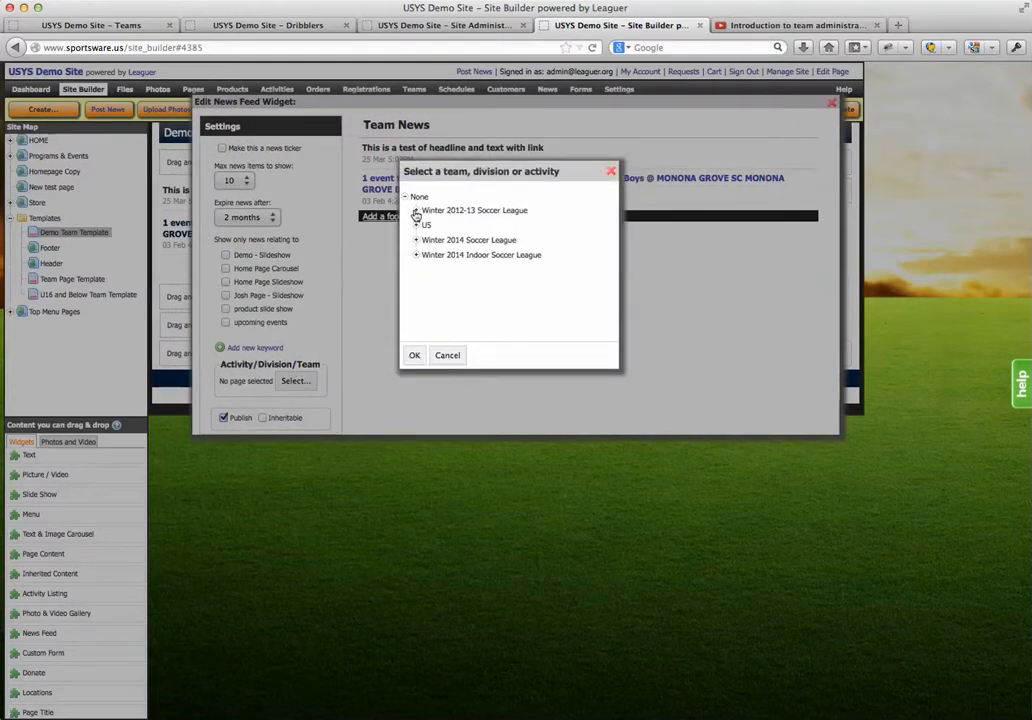
pyautogui.click(416, 212)
pyautogui.click(427, 224)
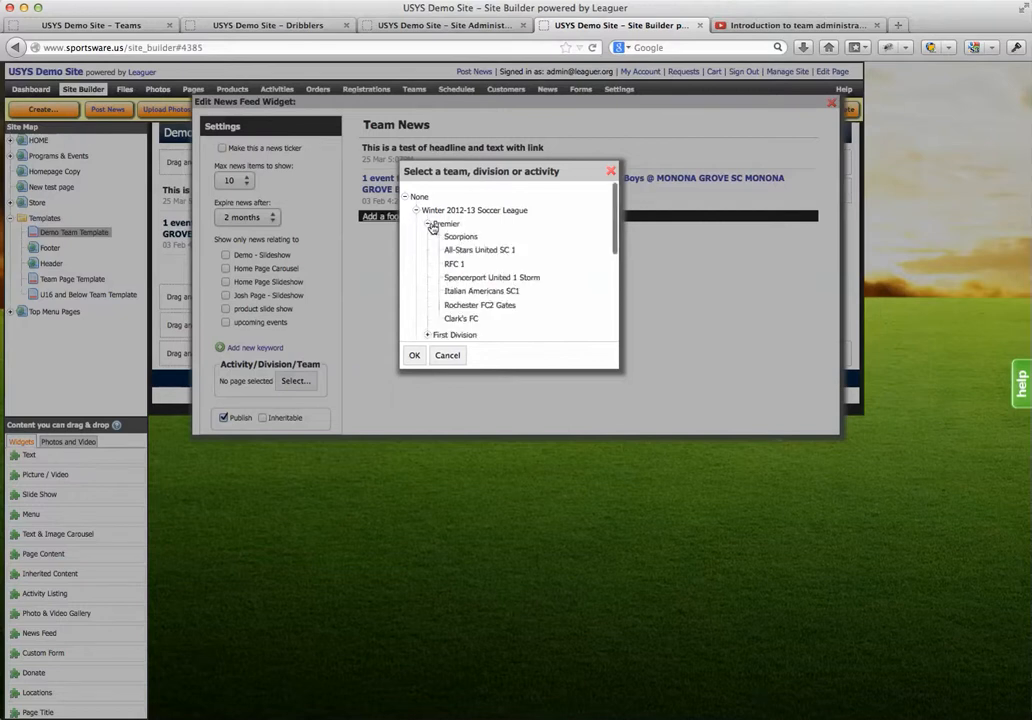
pyautogui.click(451, 236)
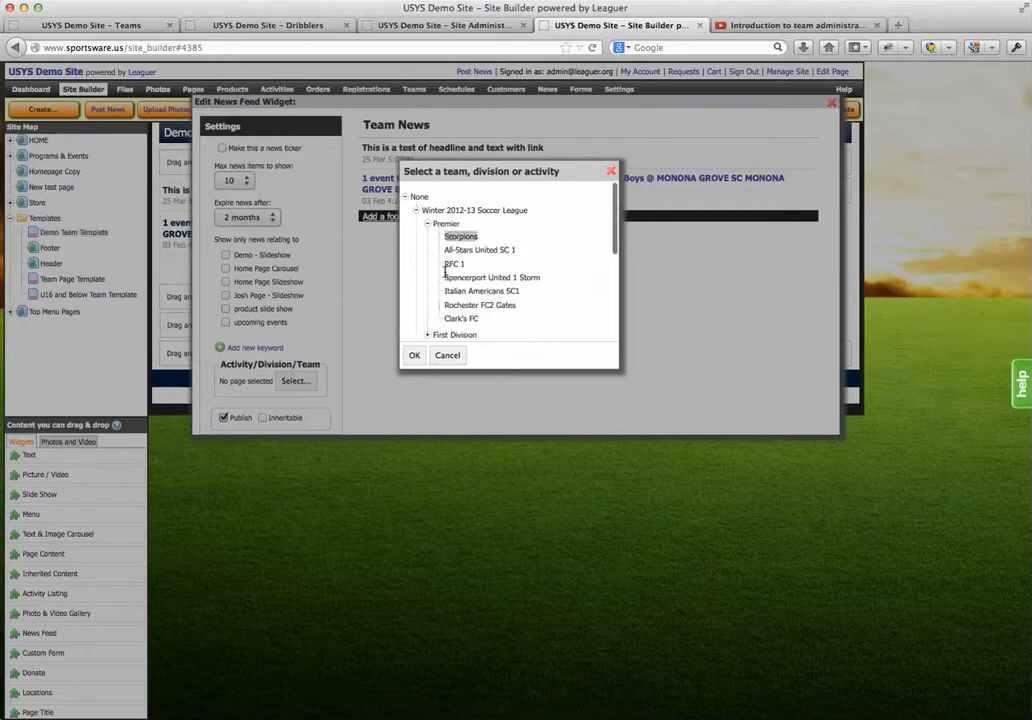
pyautogui.click(416, 355)
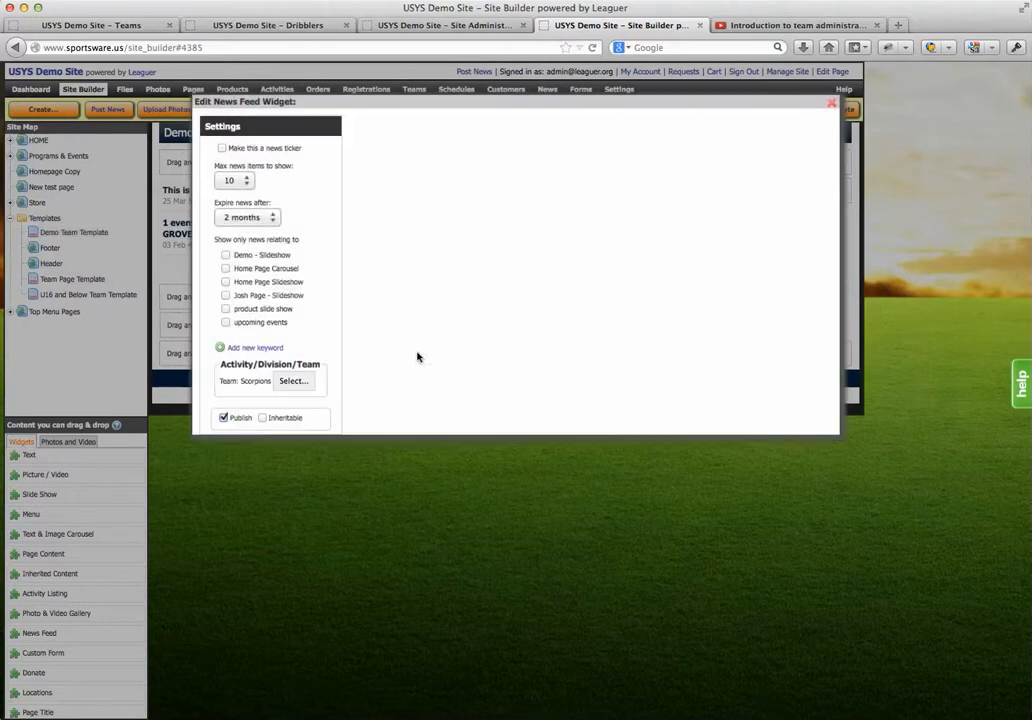
# Set the Team News feed's team to Dribblers in the U5 Premier division
pyautogui.click(290, 380)
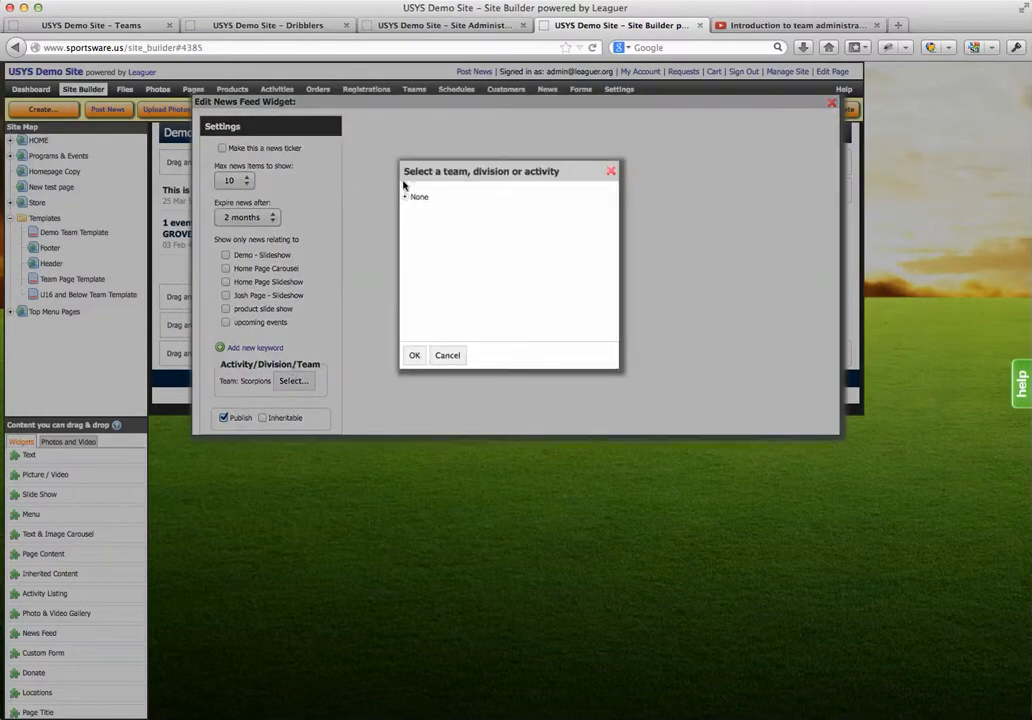
pyautogui.click(408, 197)
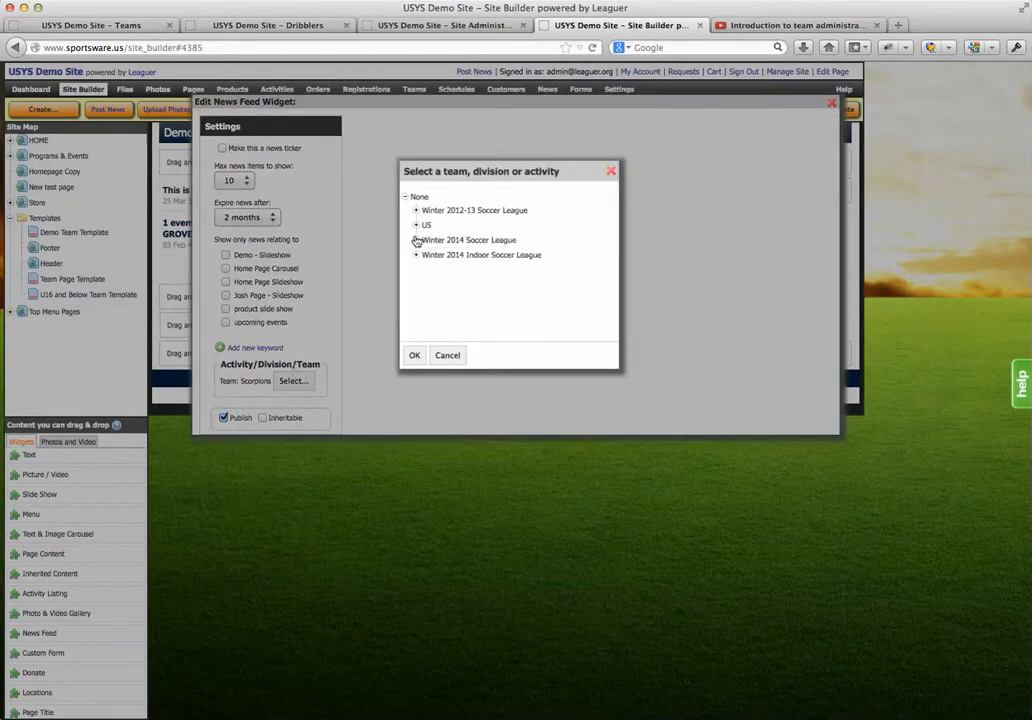
pyautogui.click(417, 257)
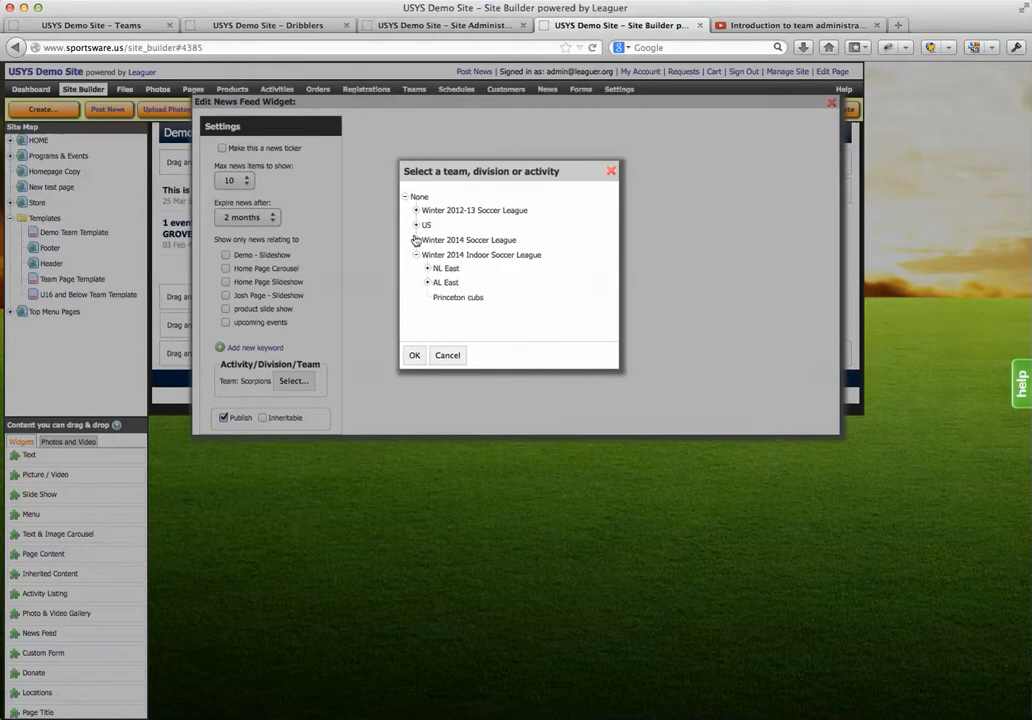
pyautogui.click(417, 227)
pyautogui.click(427, 239)
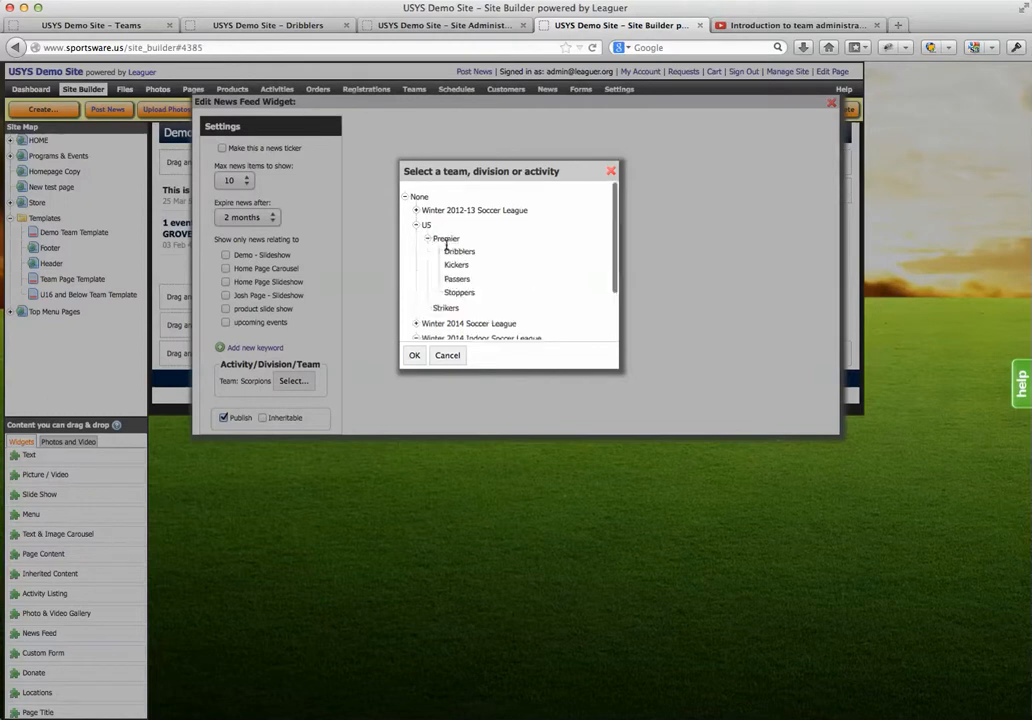
pyautogui.click(456, 265)
pyautogui.click(418, 357)
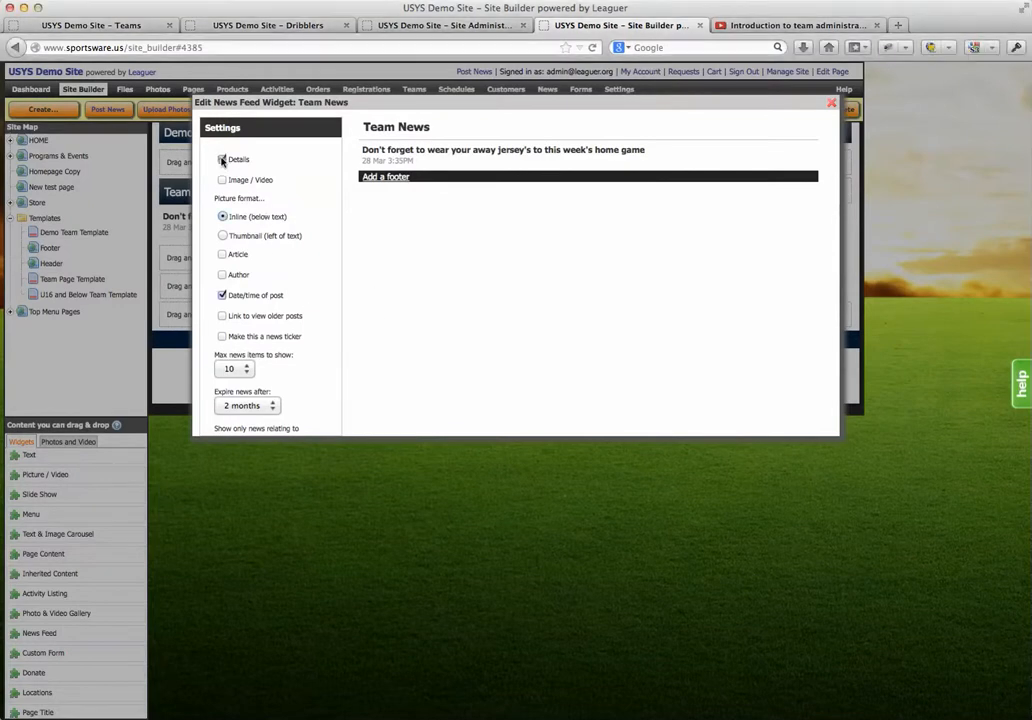
# Show the details of the Team News posts and use the thumbnail picture format beside the text
pyautogui.click(222, 160)
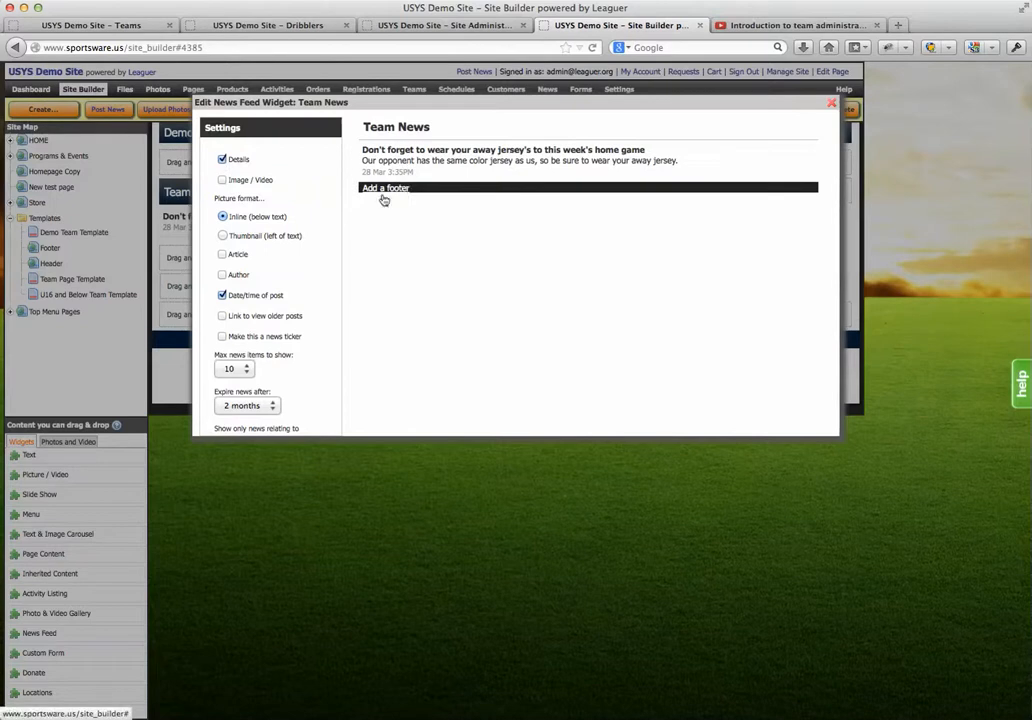
pyautogui.click(222, 275)
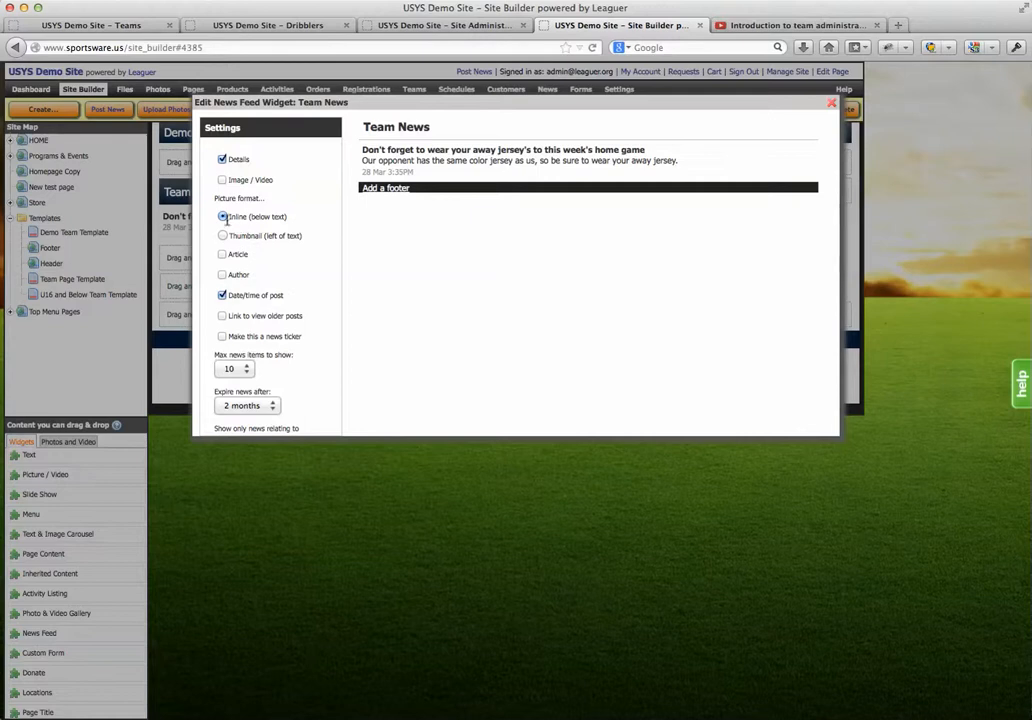
pyautogui.click(223, 237)
# Set the Team News posts to expire after 1 Year and close the widget's settings
pyautogui.scroll(-2, 287, 315)
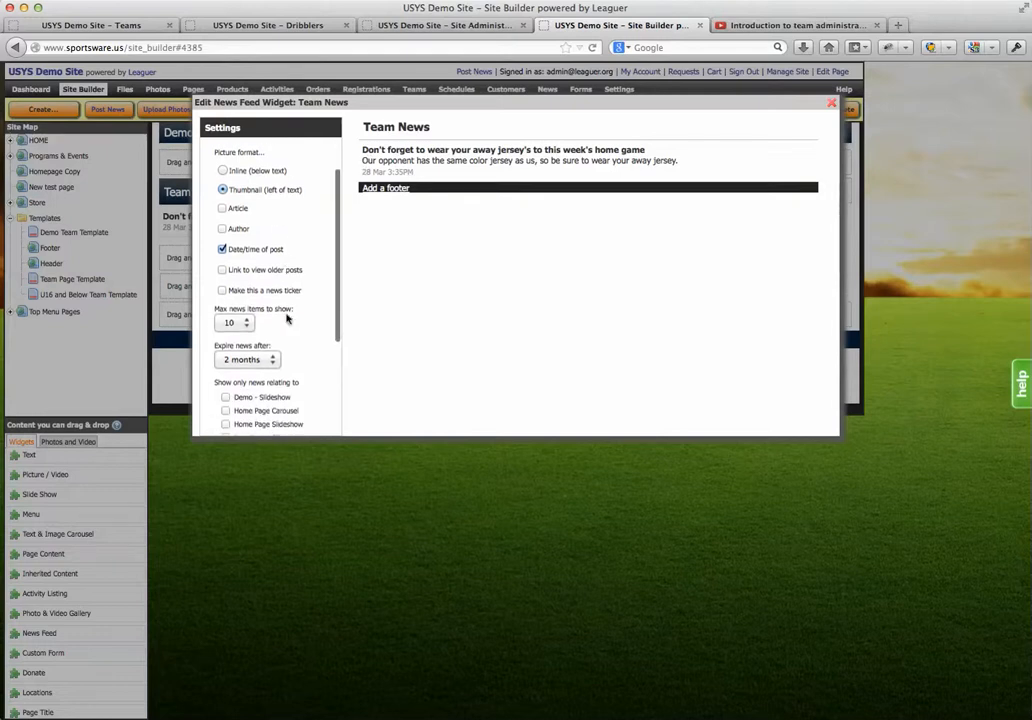
pyautogui.click(250, 361)
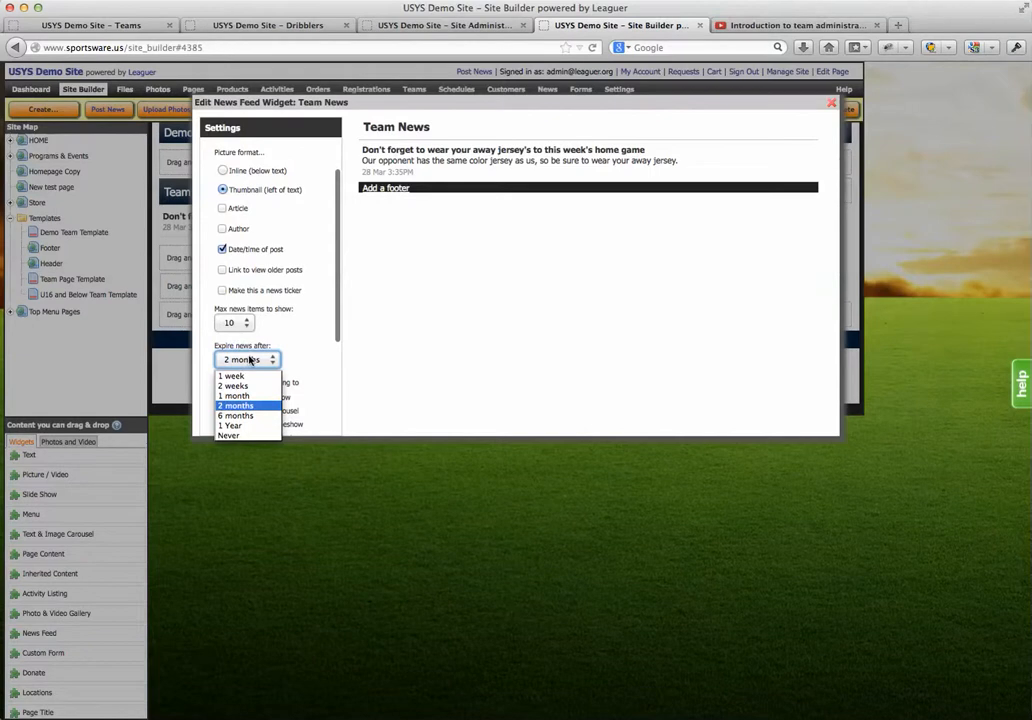
pyautogui.click(232, 425)
pyautogui.scroll(-2, 282, 388)
pyautogui.scroll(-2, 282, 388)
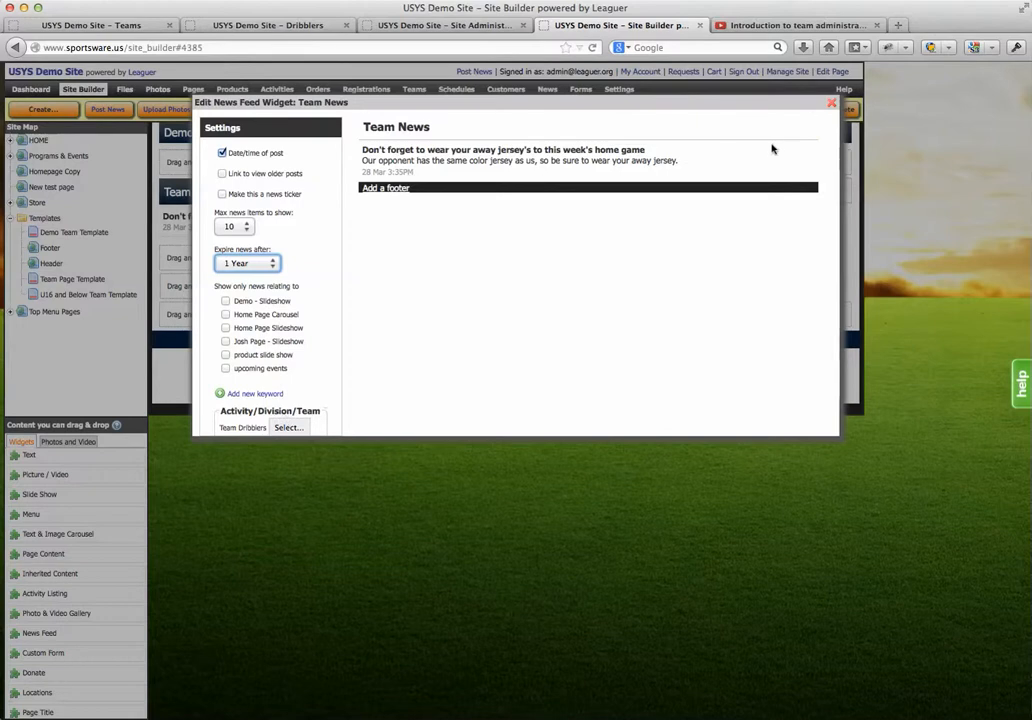
pyautogui.click(831, 103)
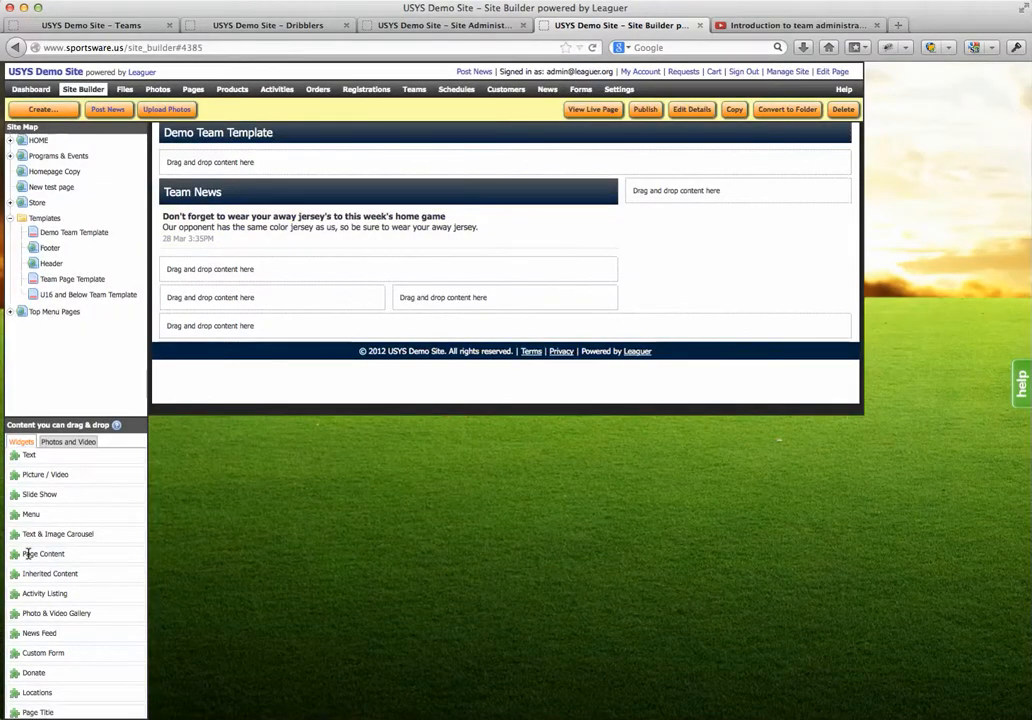
# Add a Team Roster widget directly below the Team News feed and open its settings
pyautogui.scroll(-5, 48, 625)
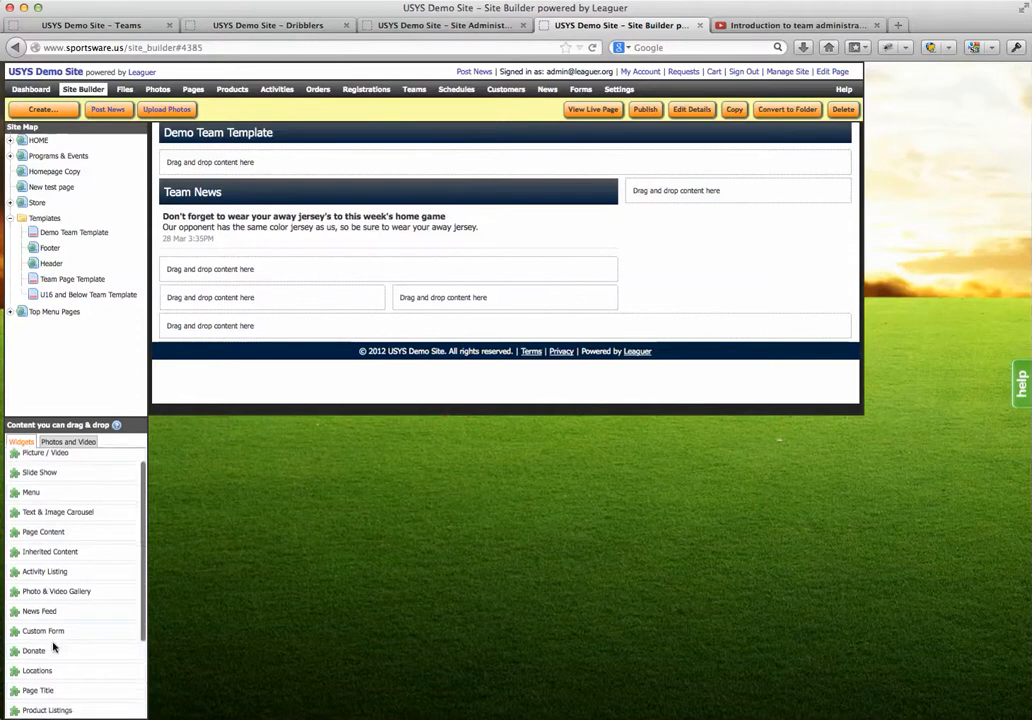
pyautogui.moveTo(43, 667); pyautogui.dragTo(269, 262)
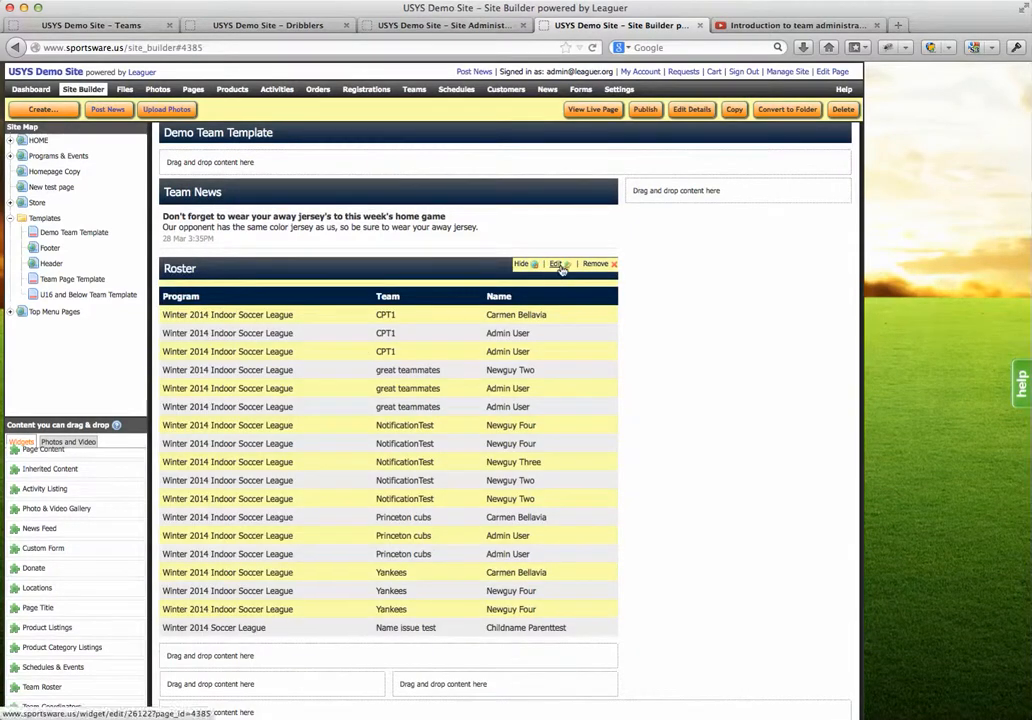
pyautogui.click(557, 264)
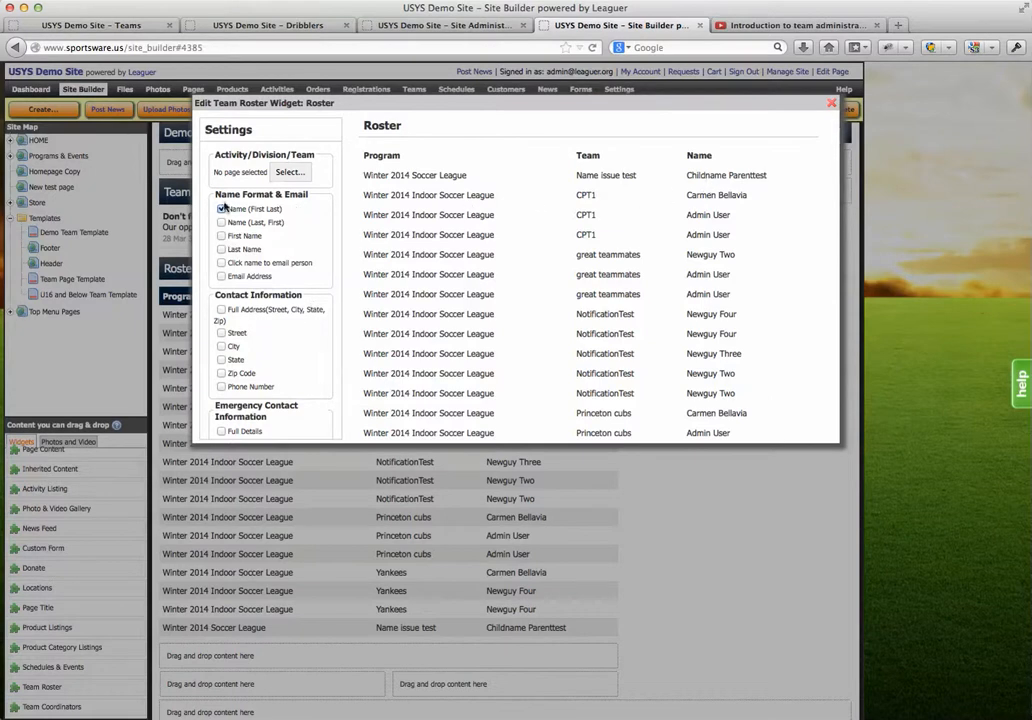
# Limit the roster to the Scorpions team in the Premier division of the Winter 2012-13 Soccer League
pyautogui.scroll(-2, 224, 318)
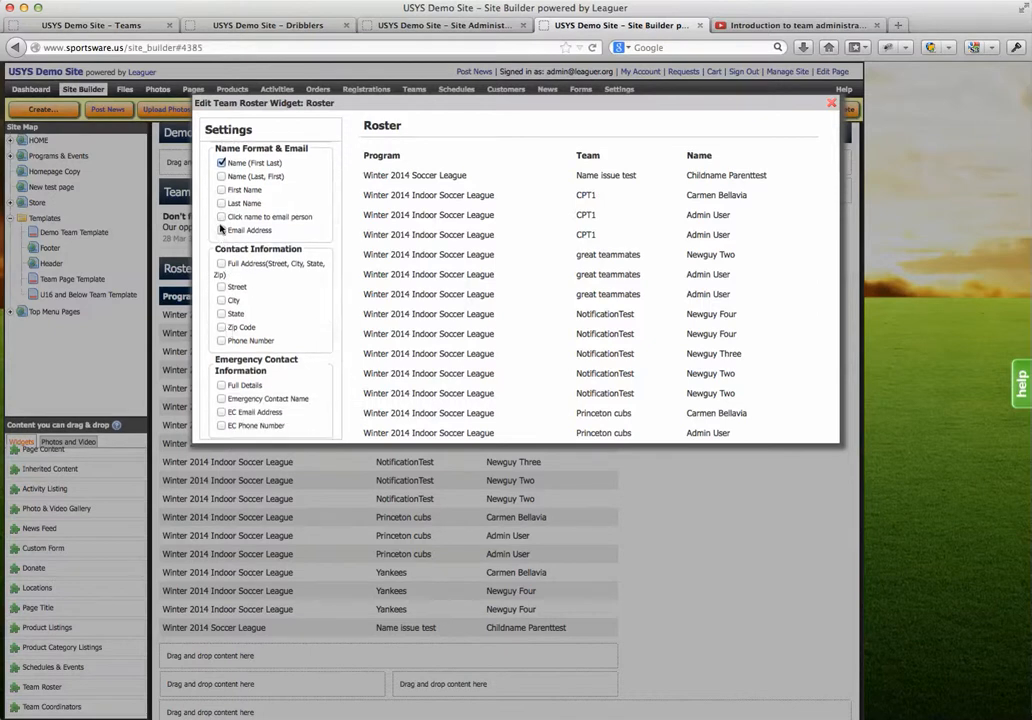
pyautogui.scroll(2, 220, 240)
pyautogui.click(288, 173)
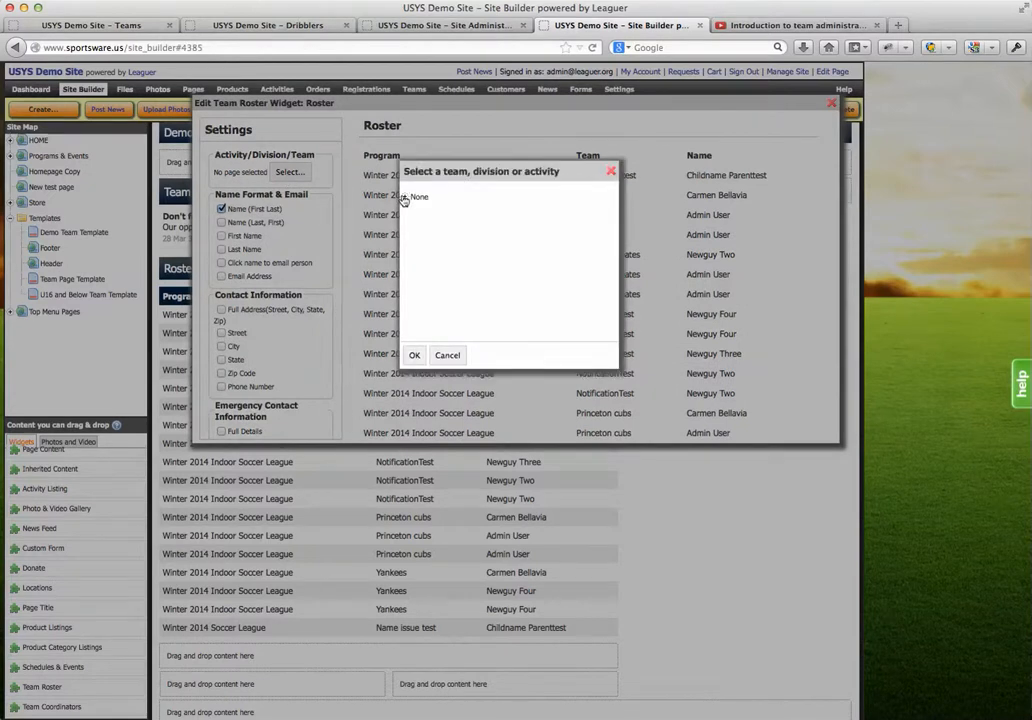
pyautogui.click(405, 197)
pyautogui.click(416, 210)
pyautogui.click(427, 224)
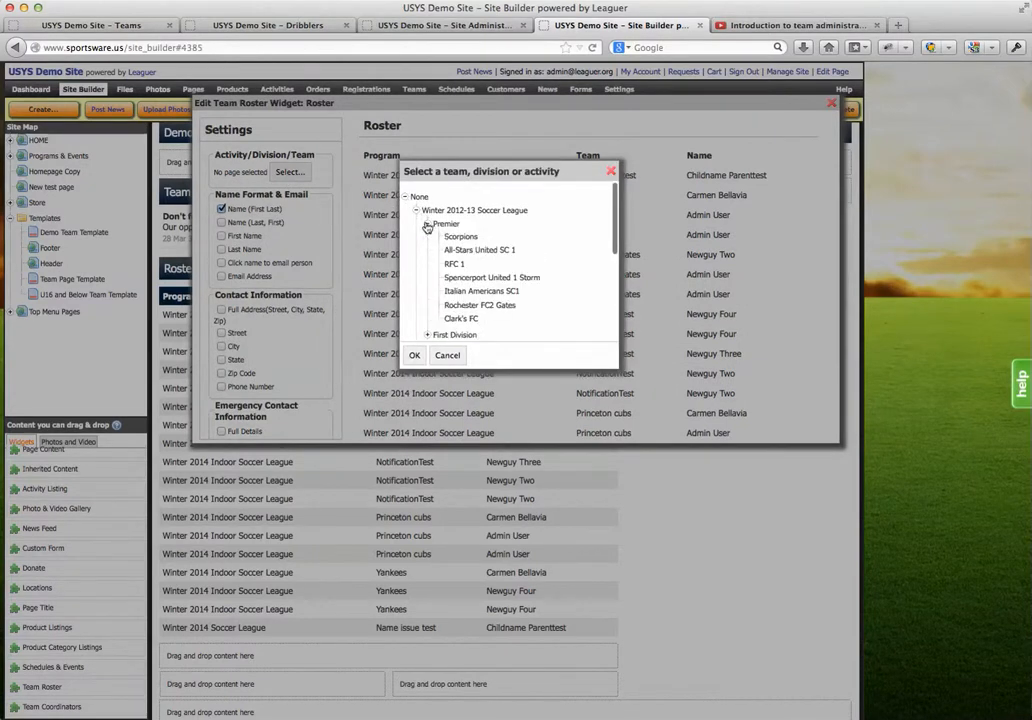
pyautogui.click(459, 236)
pyautogui.click(415, 356)
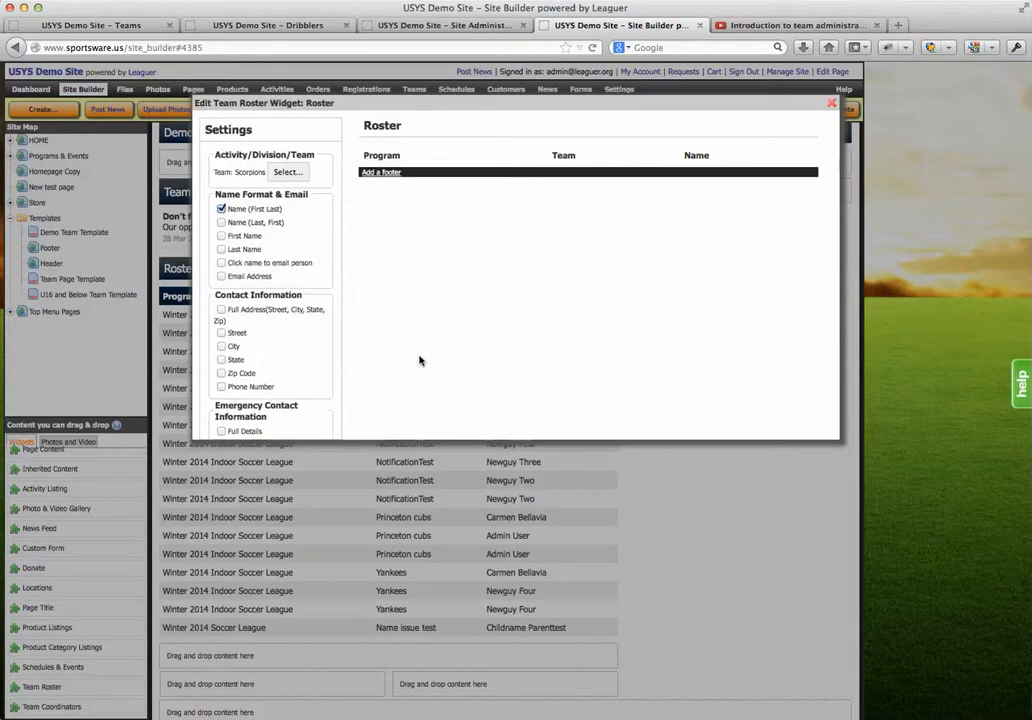
# Show the email address, full address and phone number in the roster
pyautogui.click(221, 276)
pyautogui.scroll(-2, 239, 328)
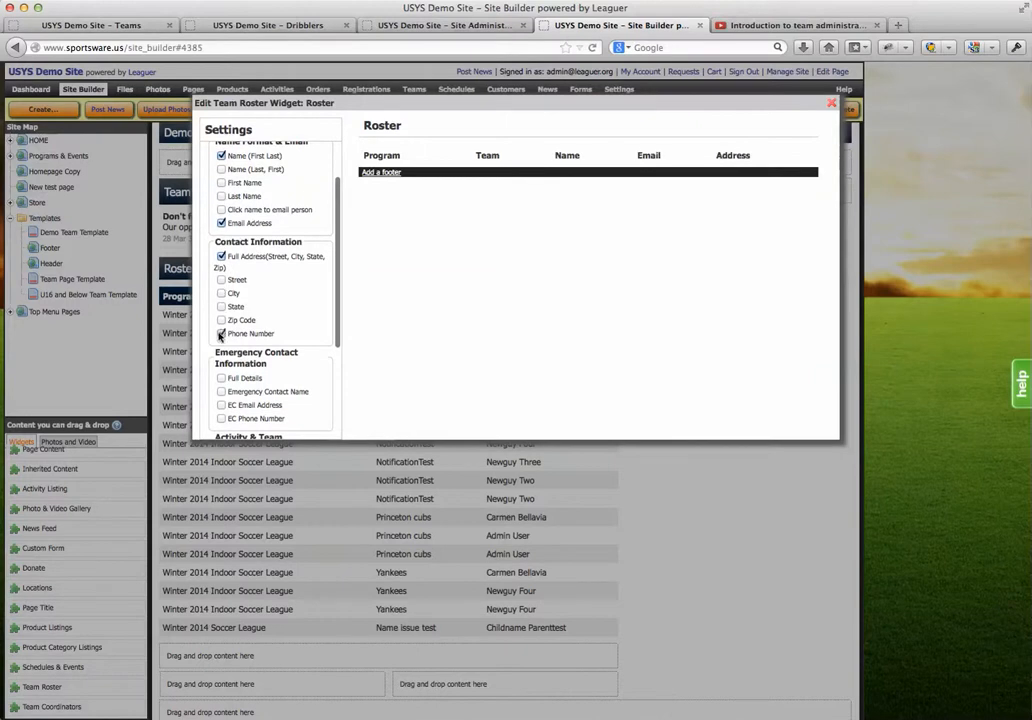
pyautogui.click(220, 334)
# Hide the team name and activity name from the roster and close the widget's settings
pyautogui.scroll(-4, 255, 340)
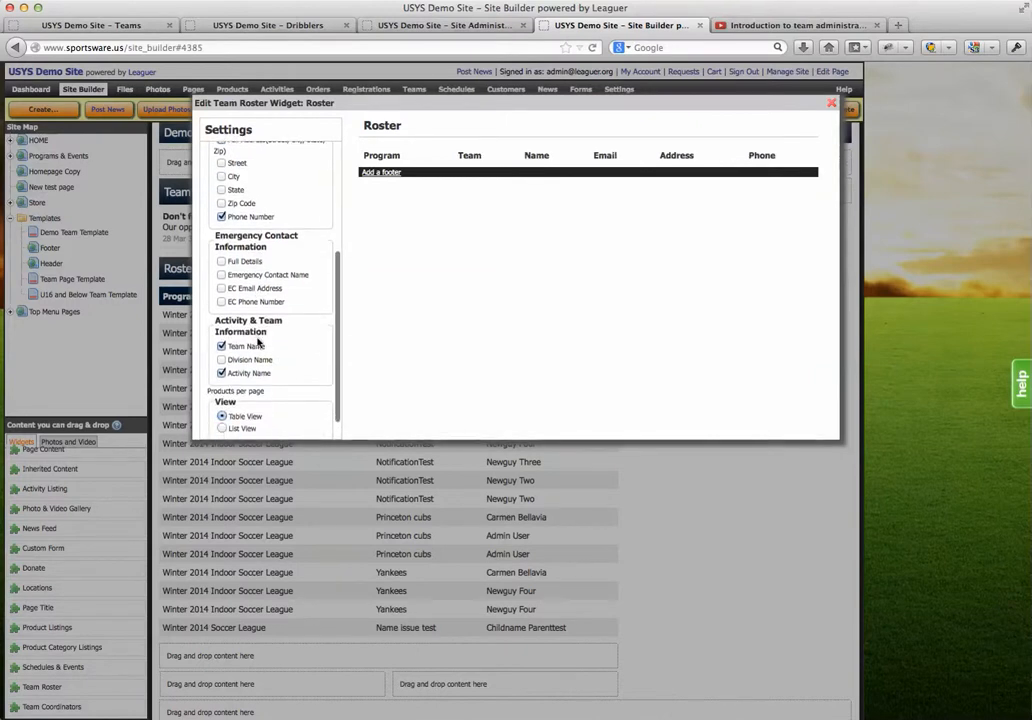
pyautogui.click(221, 346)
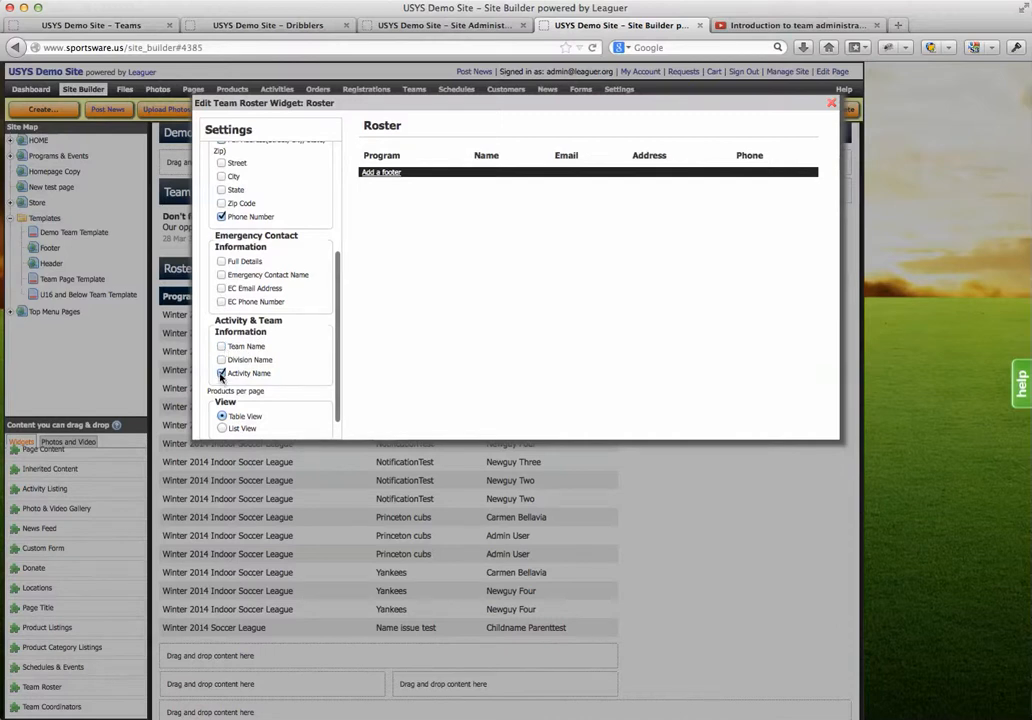
pyautogui.click(221, 373)
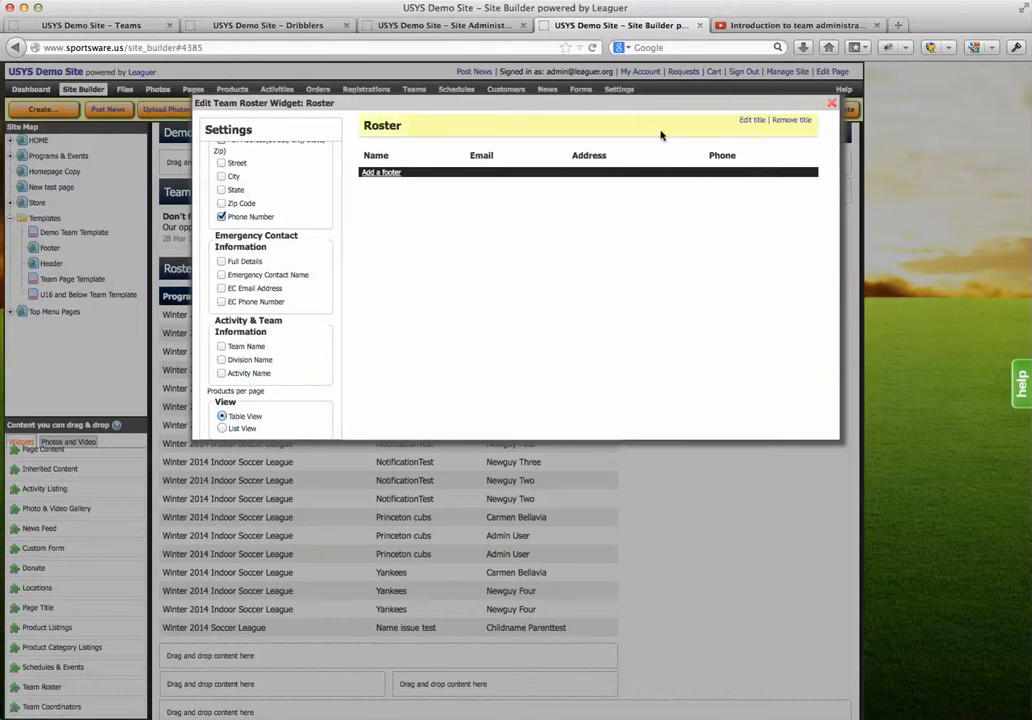
pyautogui.click(833, 105)
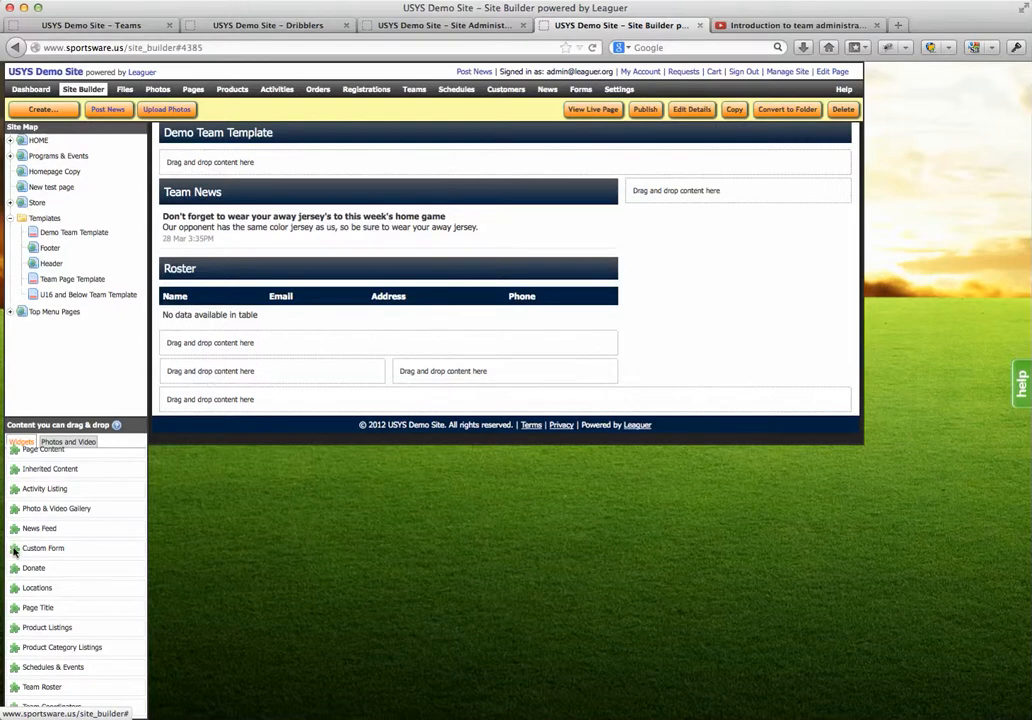
# Add a Schedules & Events widget directly below the roster and open its settings
pyautogui.moveTo(33, 667); pyautogui.dragTo(238, 347)
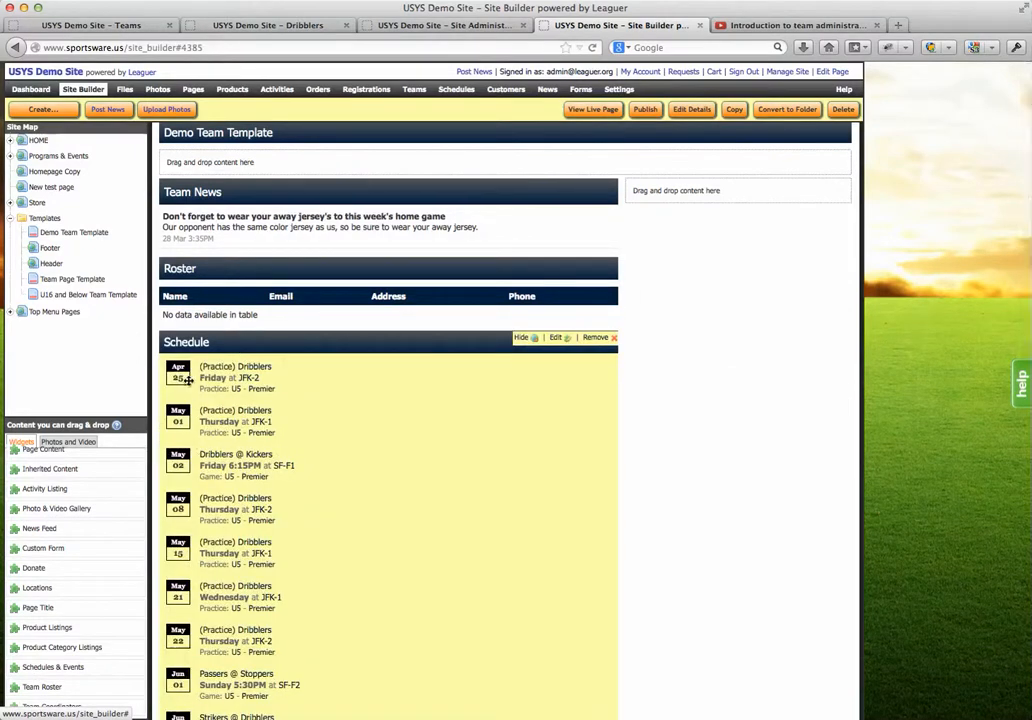
pyautogui.click(557, 338)
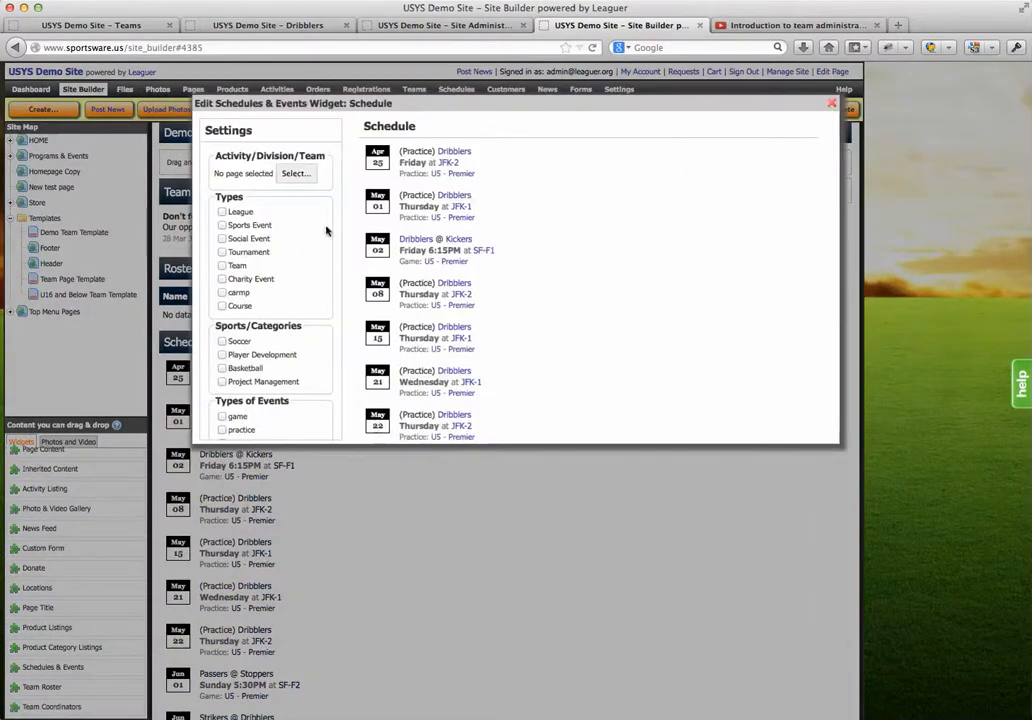
# Limit the schedule to the Scorpions team in the Premier division of the Winter 2012-13 Soccer League
pyautogui.click(283, 175)
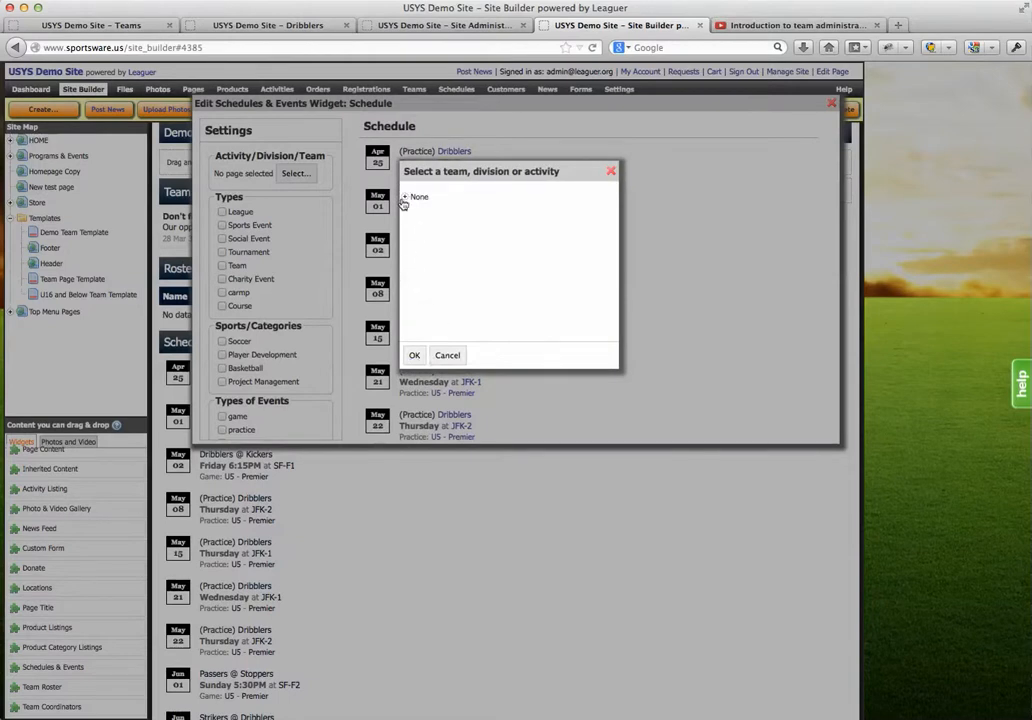
pyautogui.click(405, 197)
pyautogui.click(416, 210)
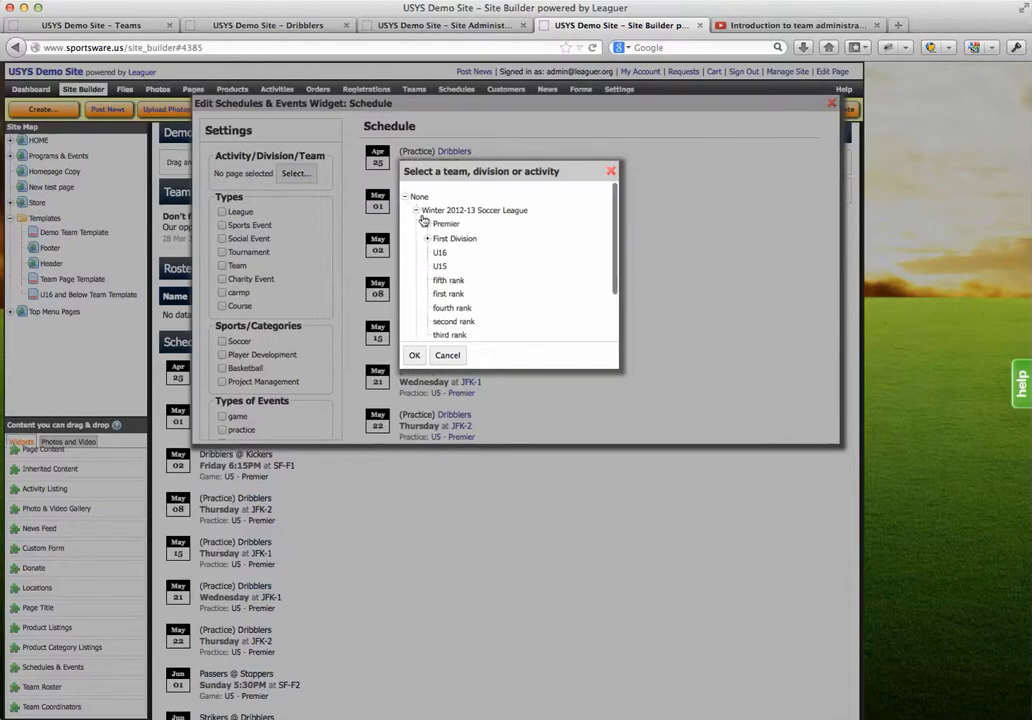
pyautogui.click(428, 225)
pyautogui.click(455, 236)
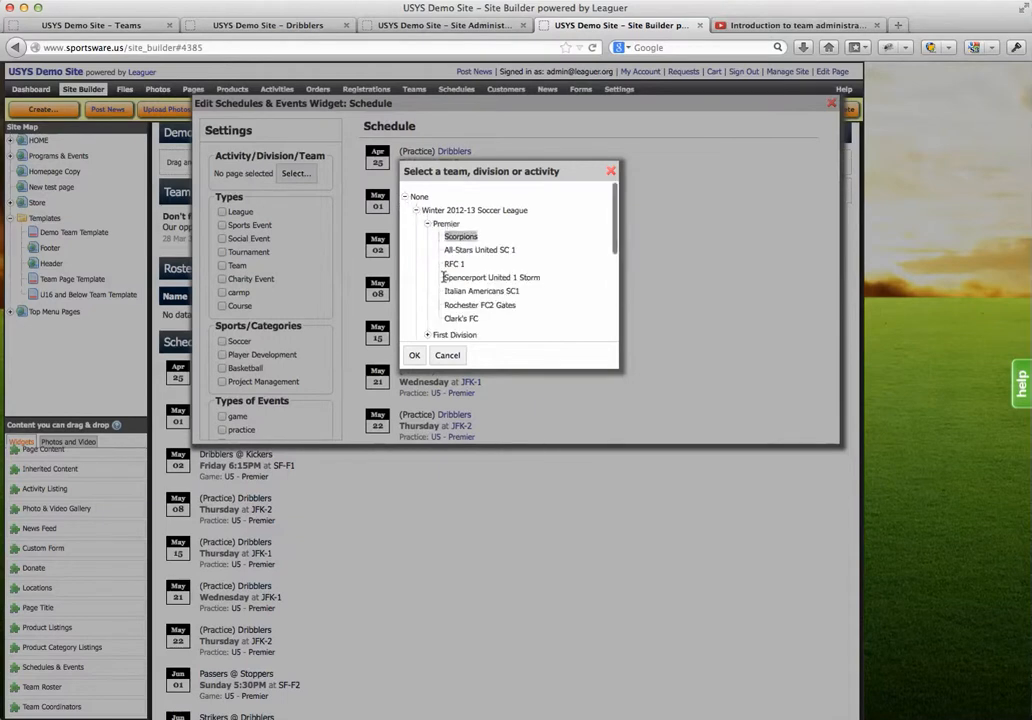
pyautogui.click(416, 356)
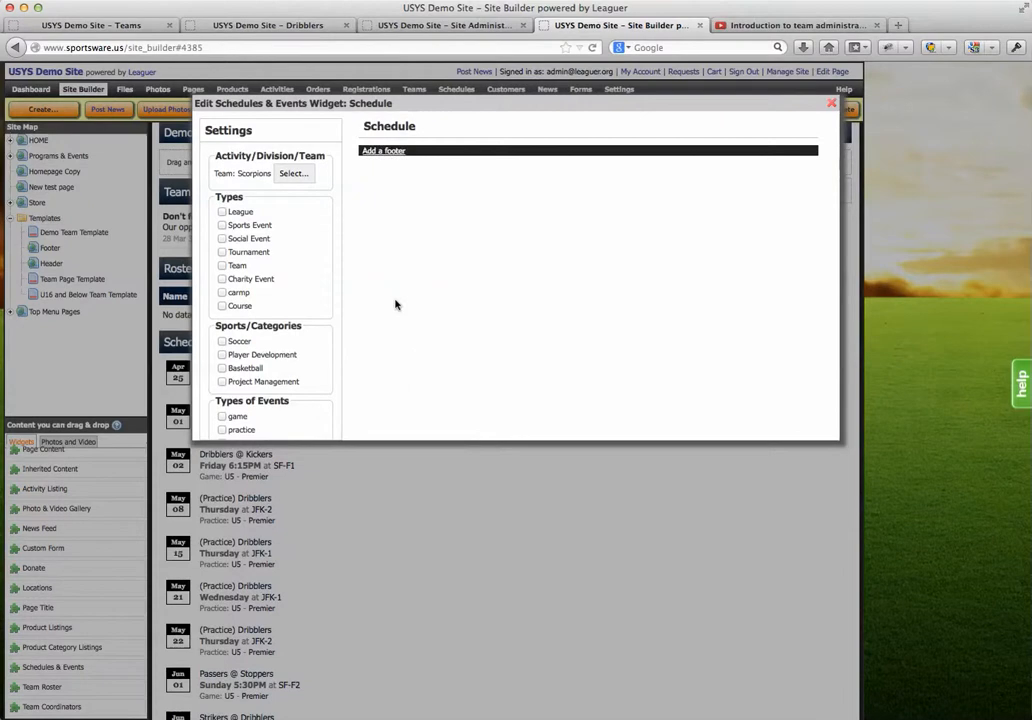
# Switch the schedule to the Kickers team and include only game, scrimmage, playoff and tournament events
pyautogui.click(290, 173)
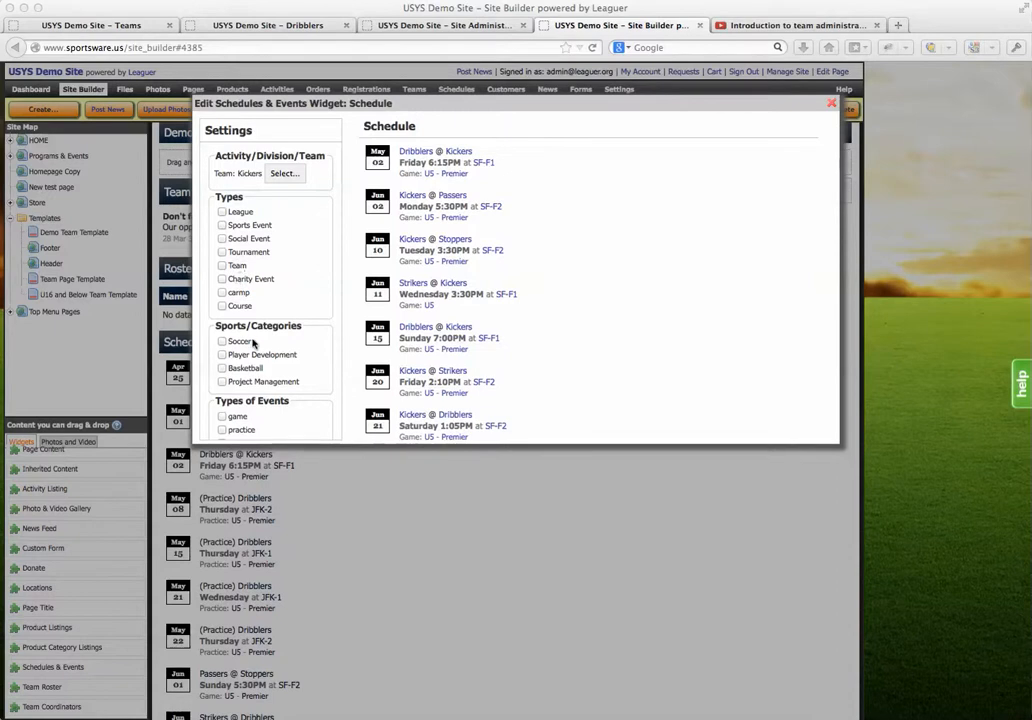
pyautogui.scroll(-4, 251, 340)
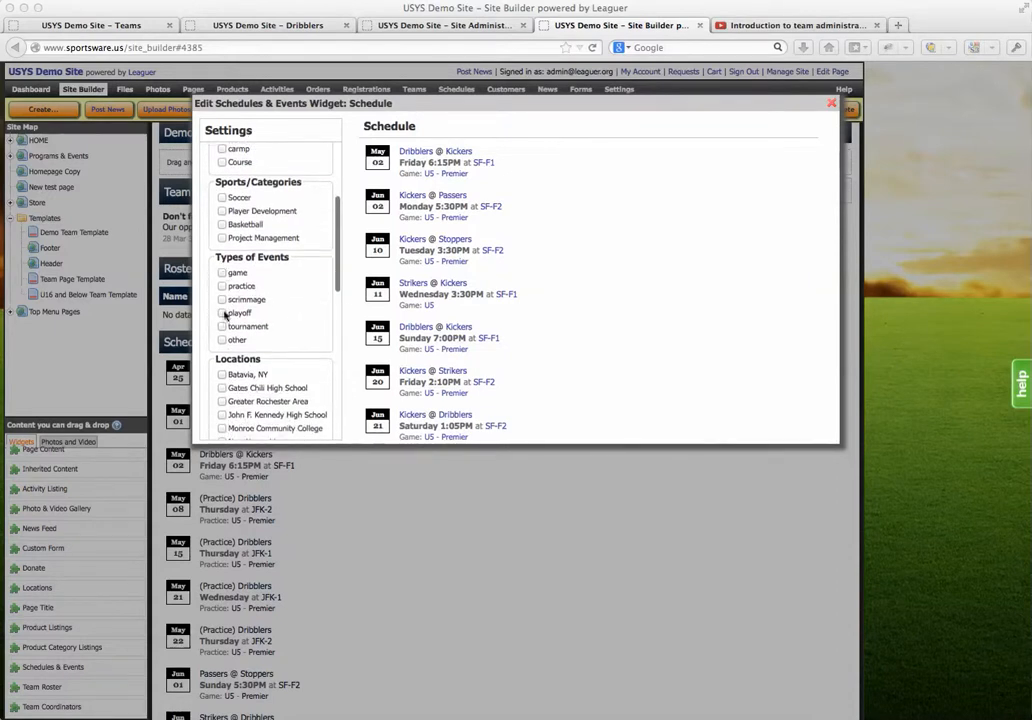
pyautogui.click(222, 272)
pyautogui.click(222, 299)
pyautogui.click(222, 312)
pyautogui.click(222, 327)
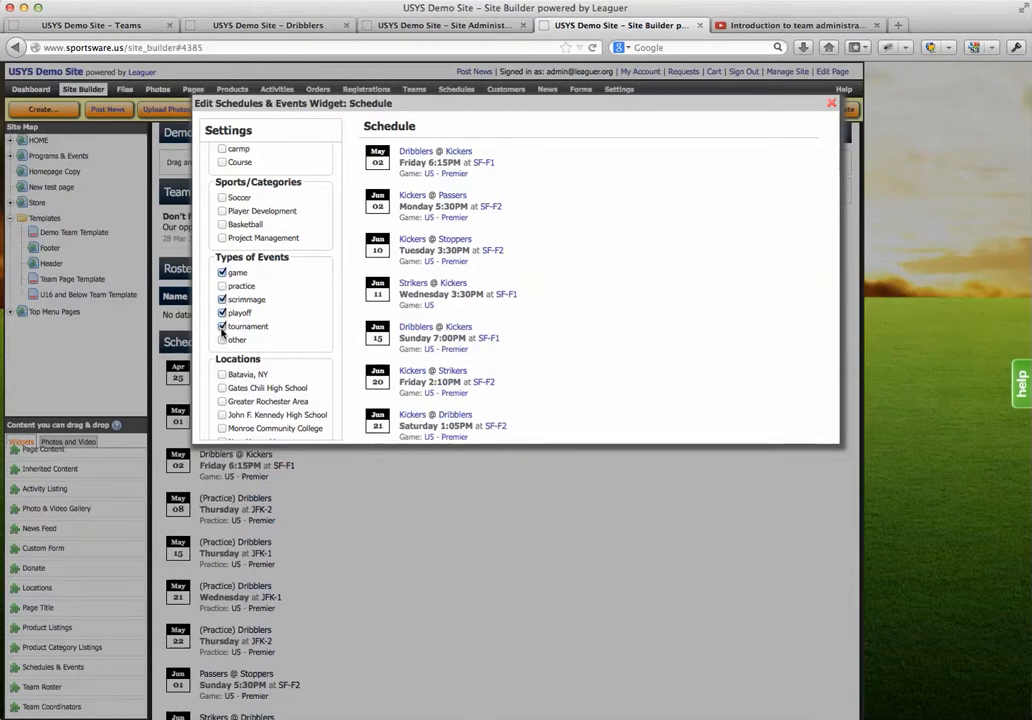
# Change the schedule widget's title to "Game and Tournament Schedule"
pyautogui.click(741, 122)
pyautogui.click(377, 189)
pyautogui.write('Game and Tournament Schedule')
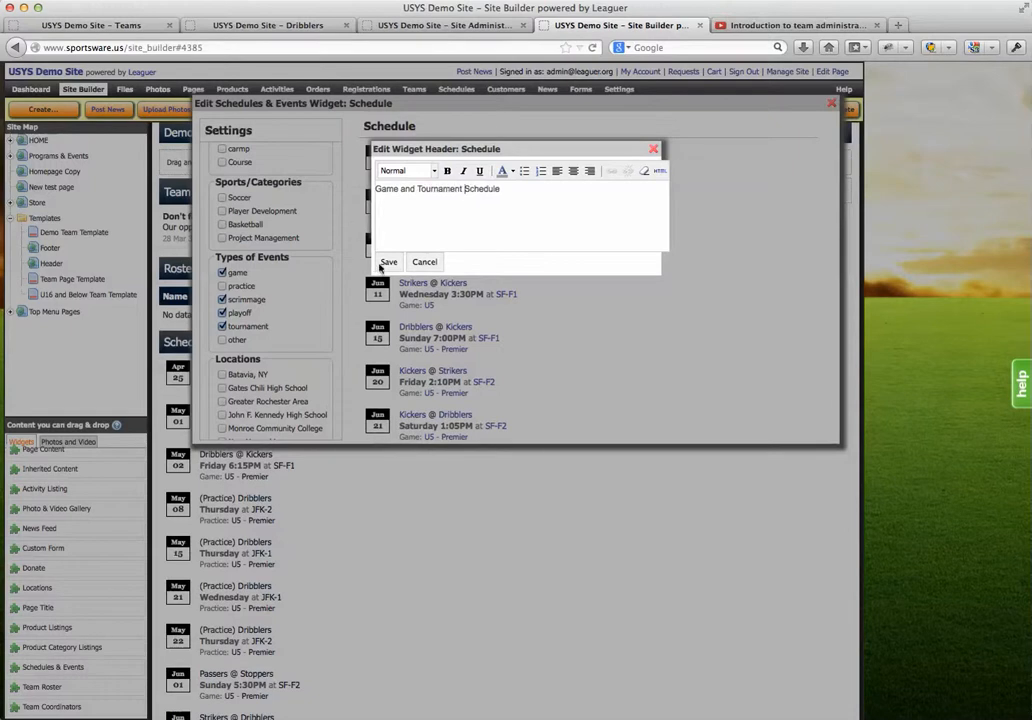
pyautogui.click(388, 262)
# Display the Game and Tournament Schedule in table view and close the widget's settings
pyautogui.scroll(-2, 324, 349)
pyautogui.scroll(-3, 324, 349)
pyautogui.scroll(1, 325, 350)
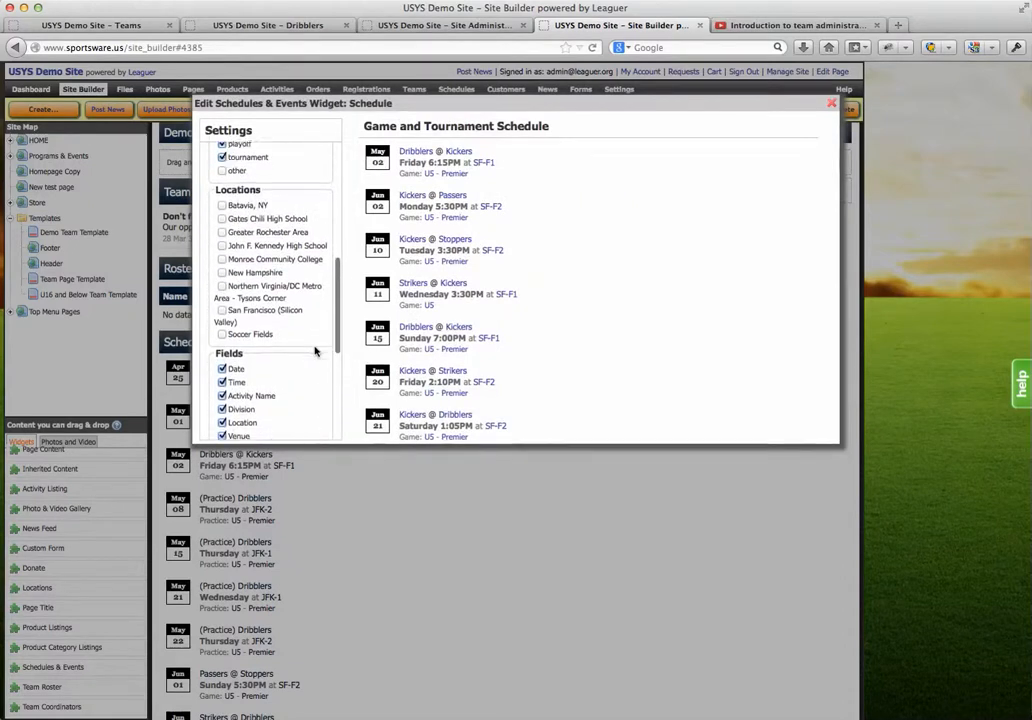
pyautogui.scroll(-1, 315, 350)
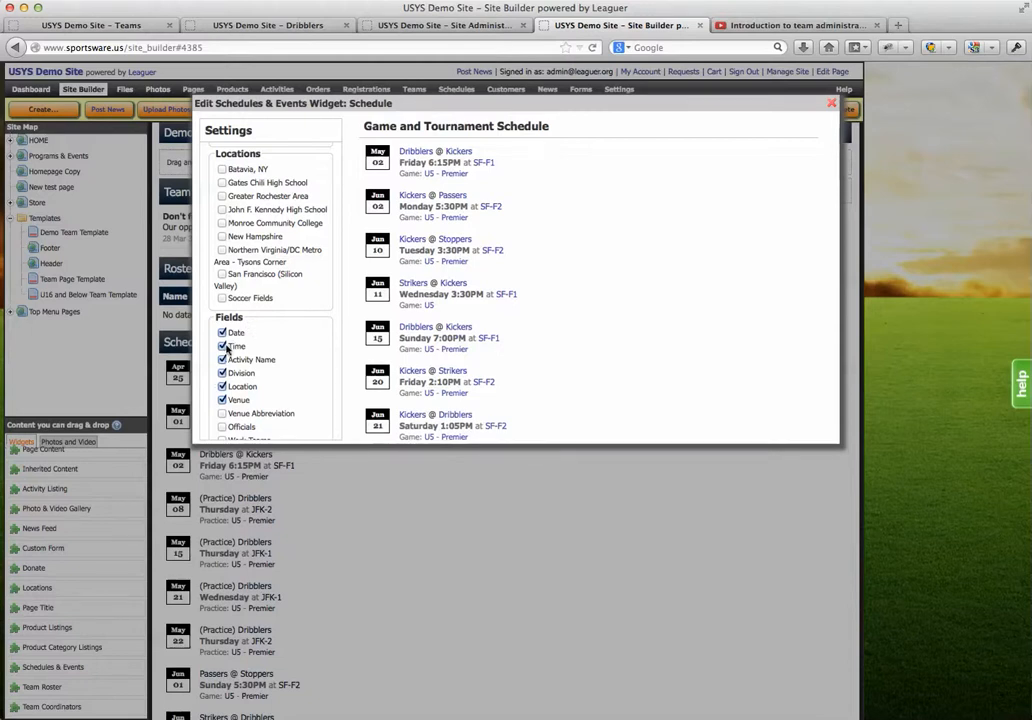
pyautogui.scroll(-3, 226, 364)
pyautogui.scroll(-5, 226, 312)
pyautogui.click(222, 357)
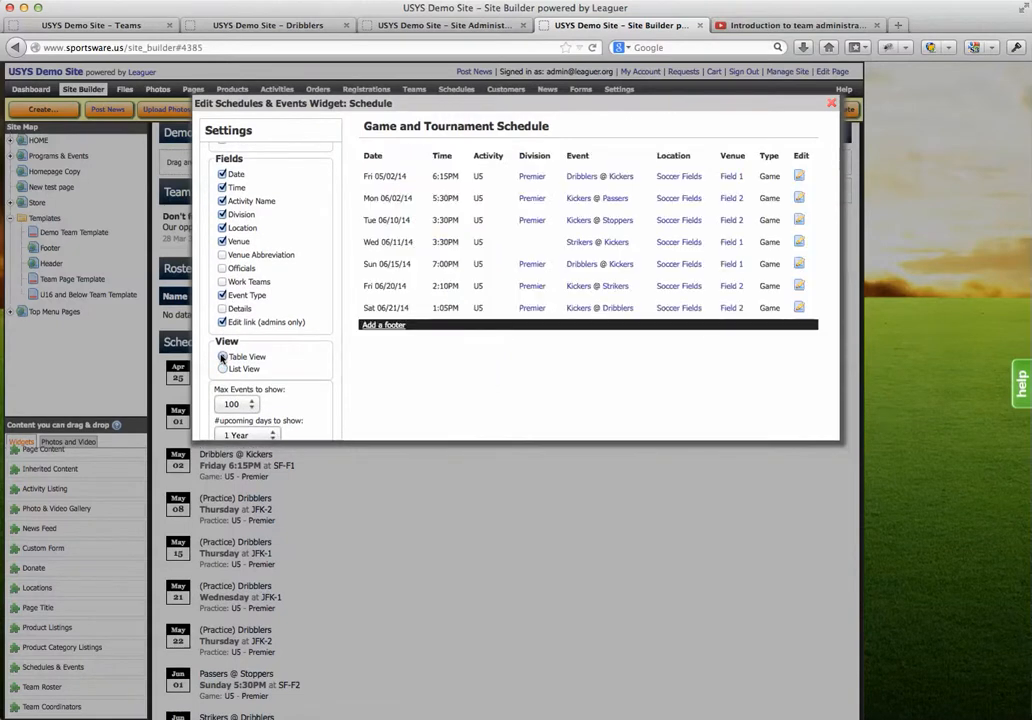
pyautogui.scroll(-2, 290, 380)
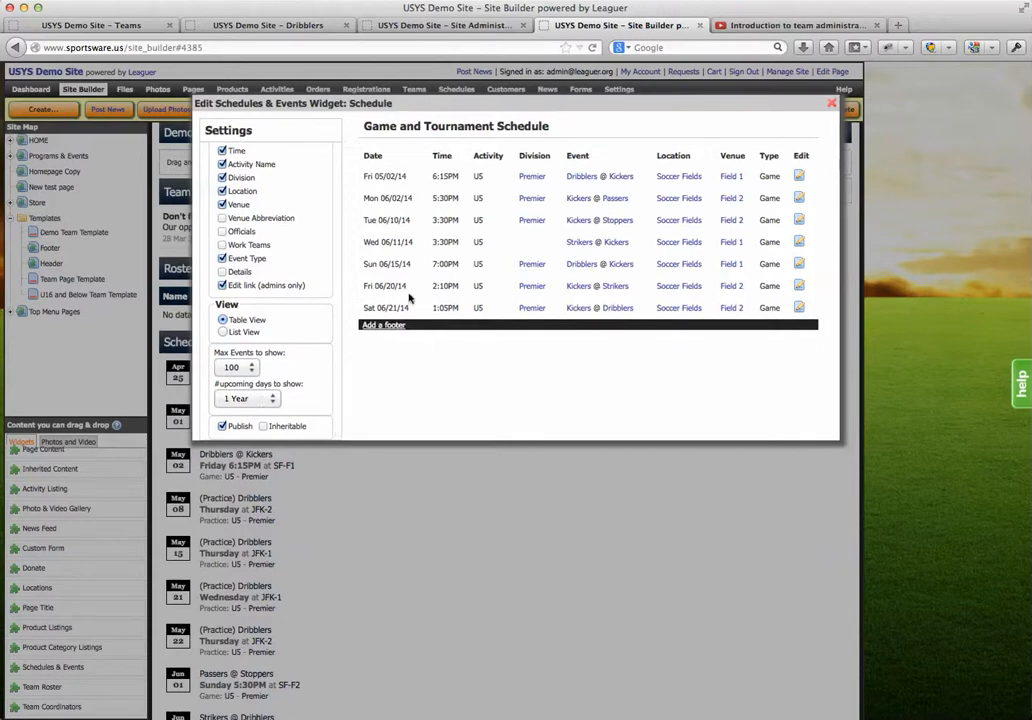
pyautogui.click(832, 105)
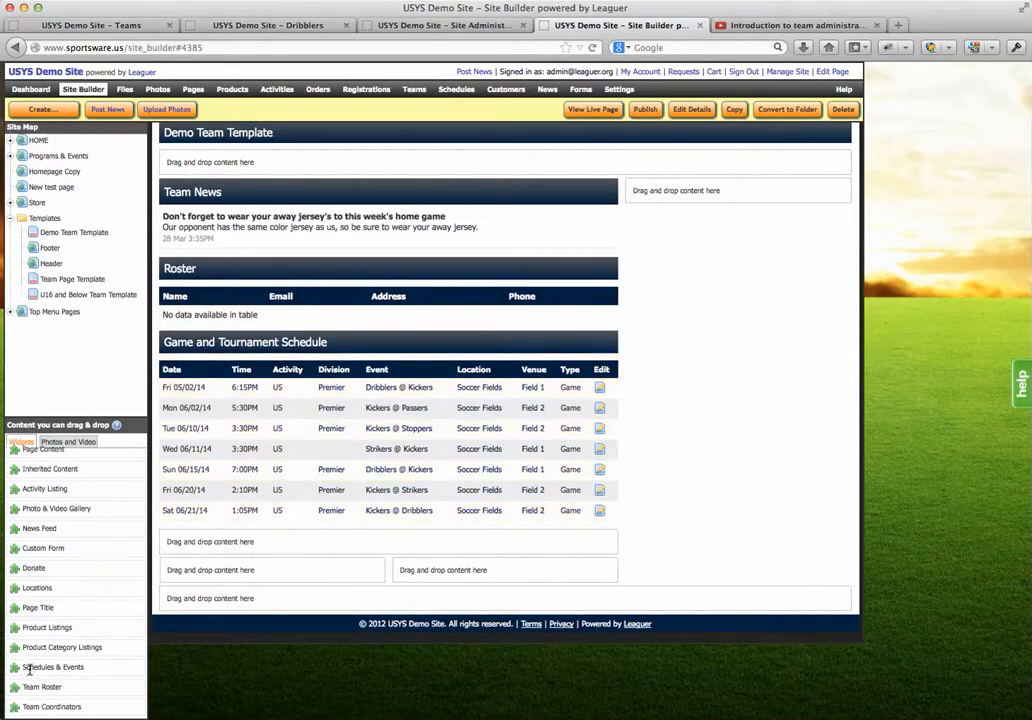
# Add a second Schedules & Events widget in the narrow column beside Team News and limit it to practice events
pyautogui.moveTo(29, 670); pyautogui.dragTo(716, 187)
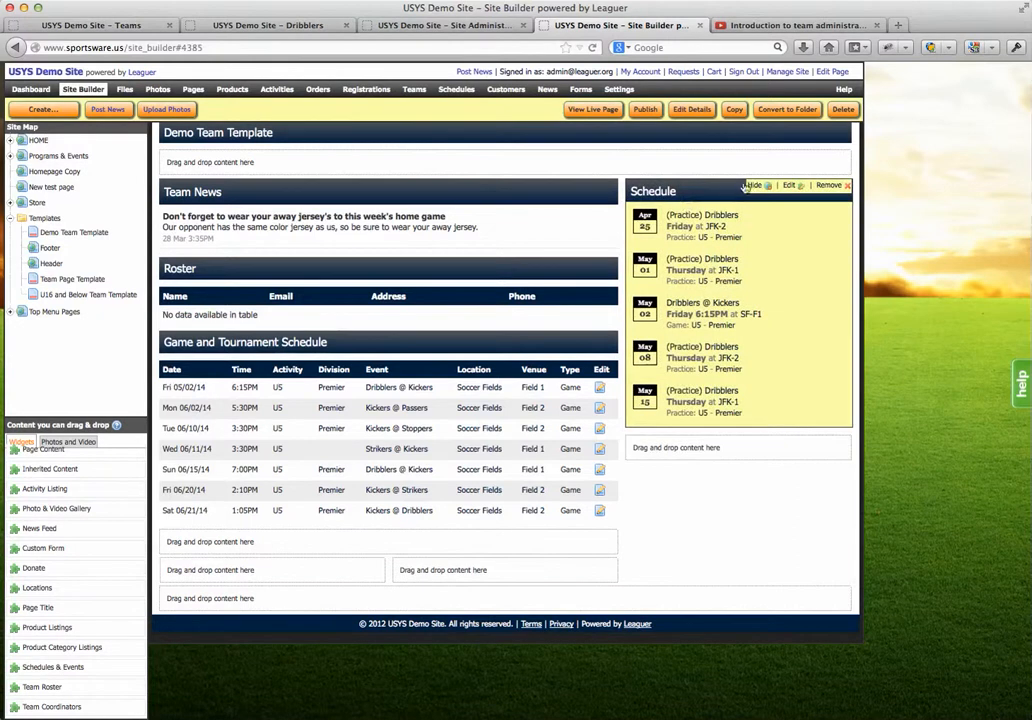
pyautogui.click(788, 186)
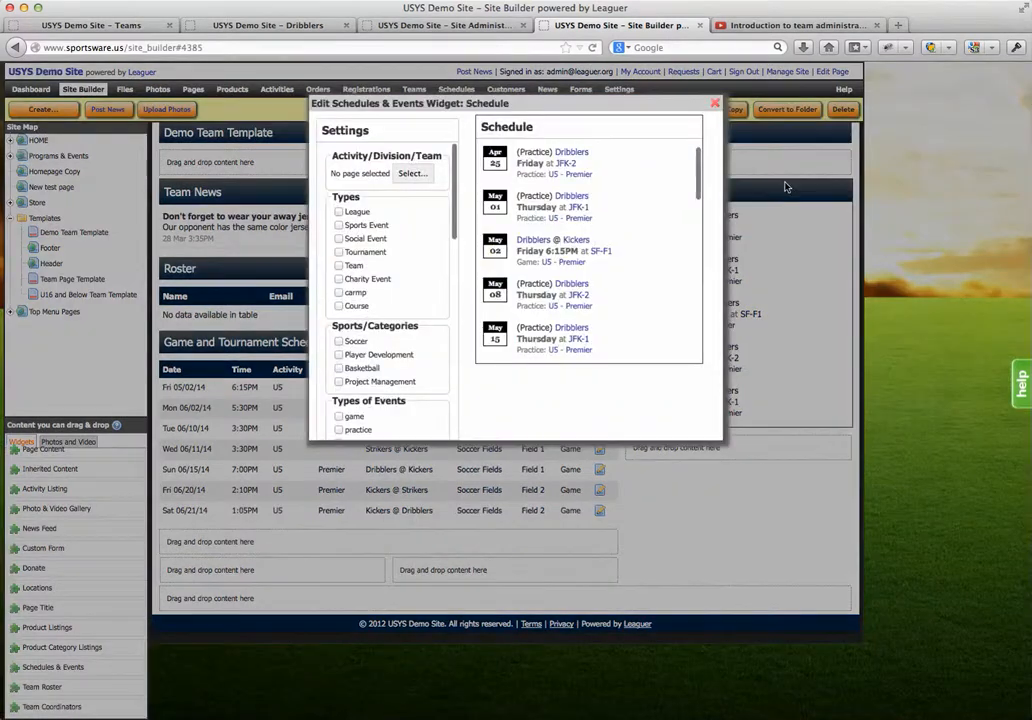
pyautogui.scroll(-5, 390, 288)
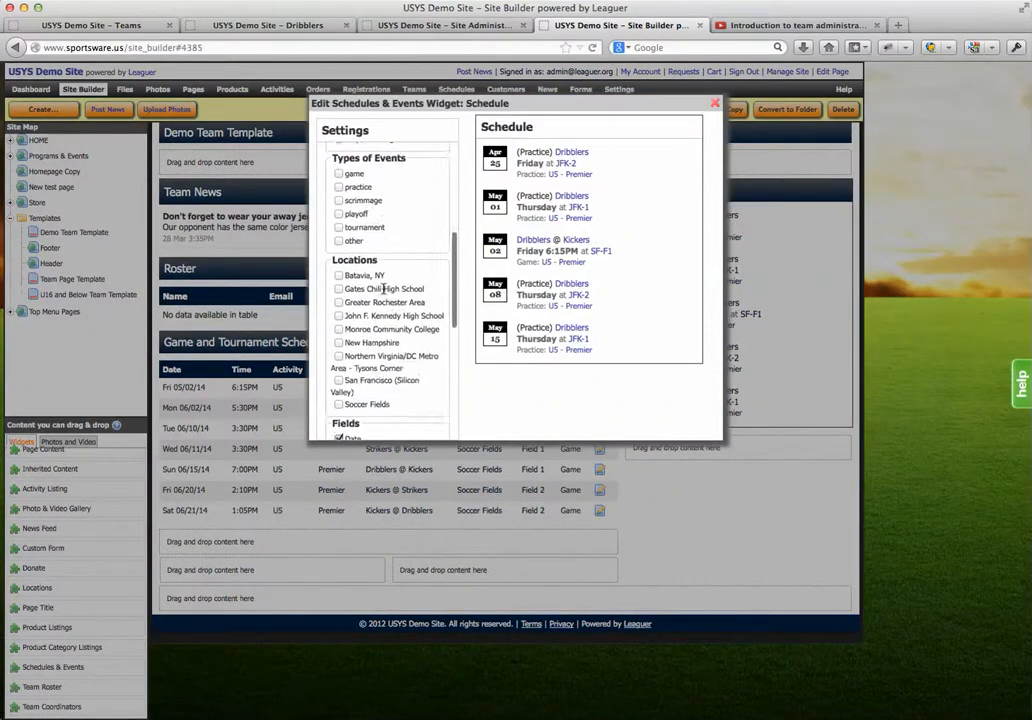
pyautogui.scroll(-1, 384, 289)
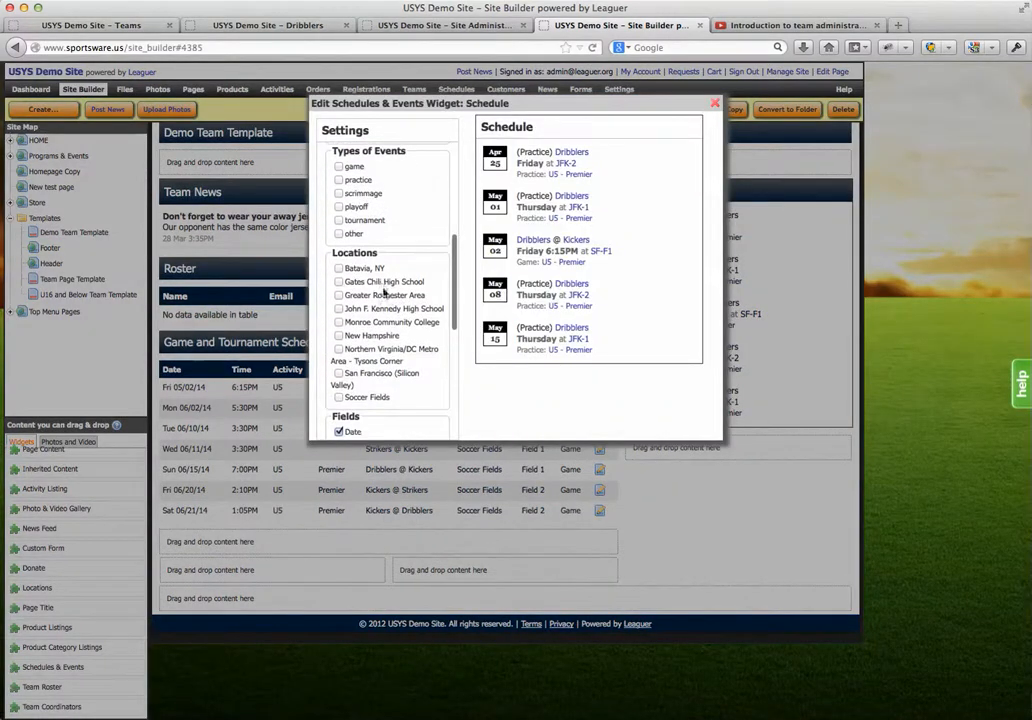
pyautogui.click(338, 180)
# Change the second schedule's title to "Practice Schedule" and close the widget's settings
pyautogui.click(633, 123)
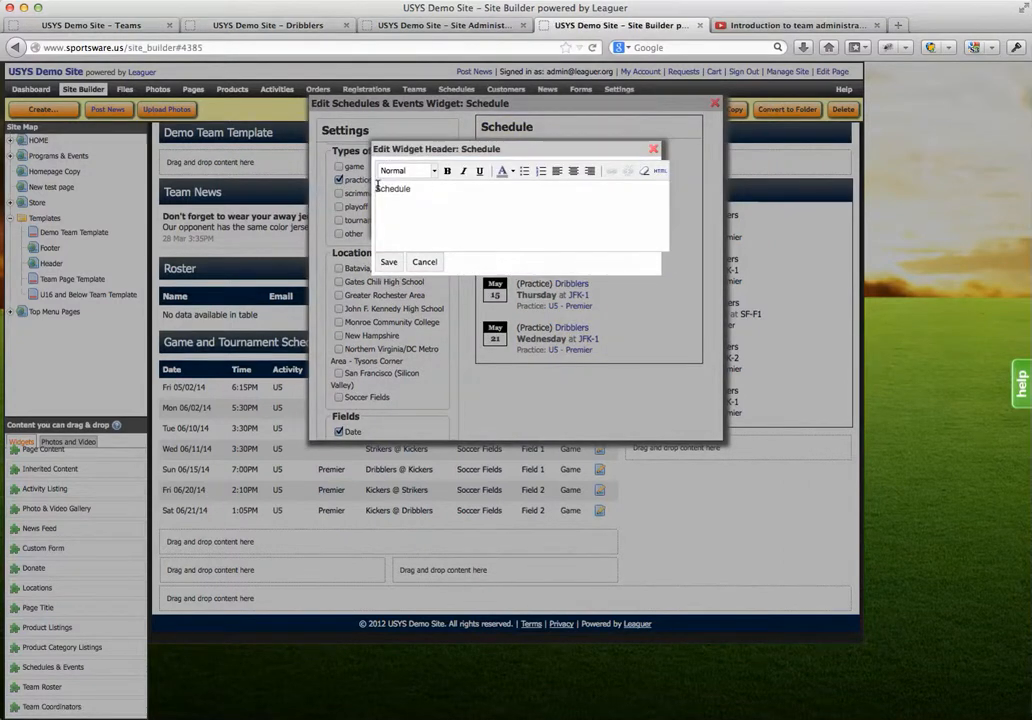
pyautogui.write('Practice')
pyautogui.click(388, 261)
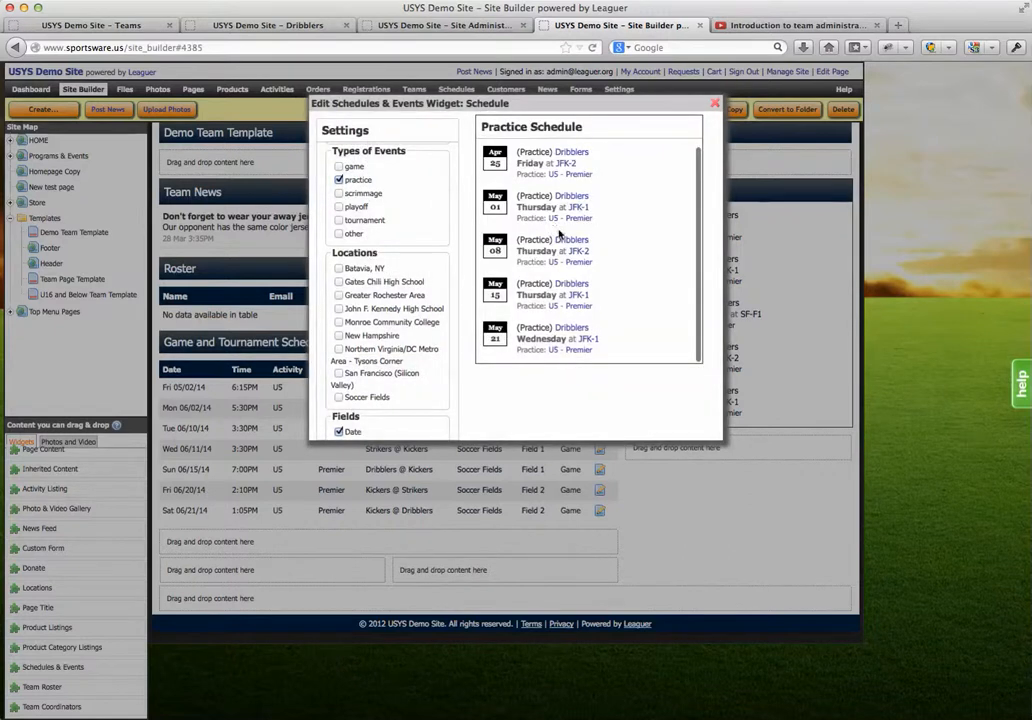
pyautogui.click(713, 103)
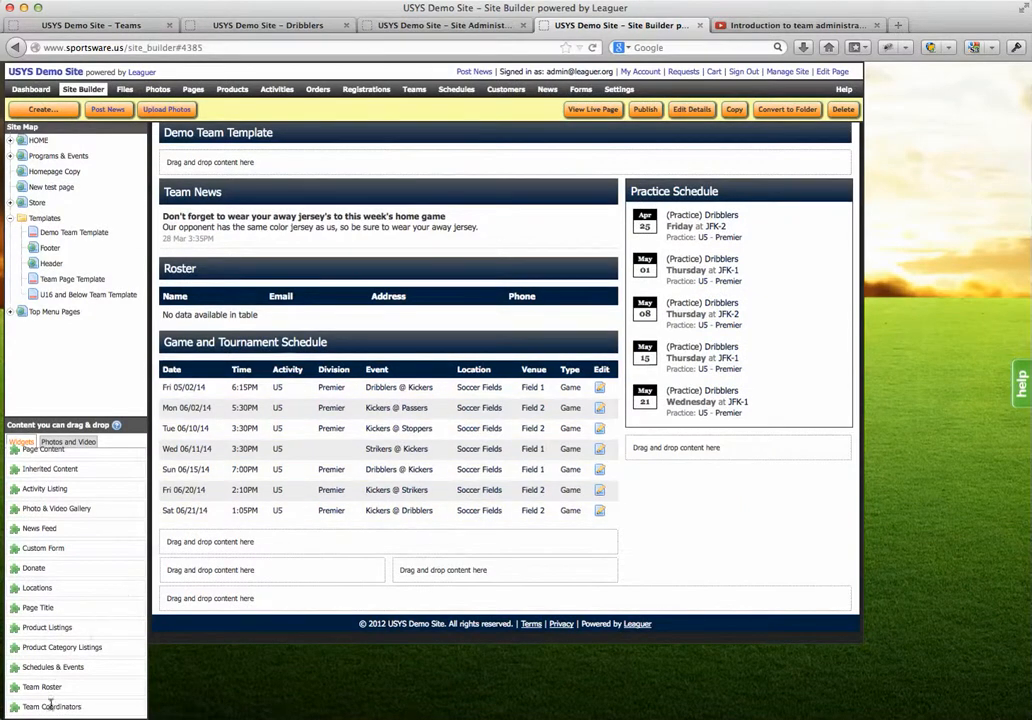
# Add a Team Coordinators widget below the Practice Schedule, try it below the Game and Tournament Schedule, and move it back
pyautogui.moveTo(384, 603); pyautogui.dragTo(663, 437)
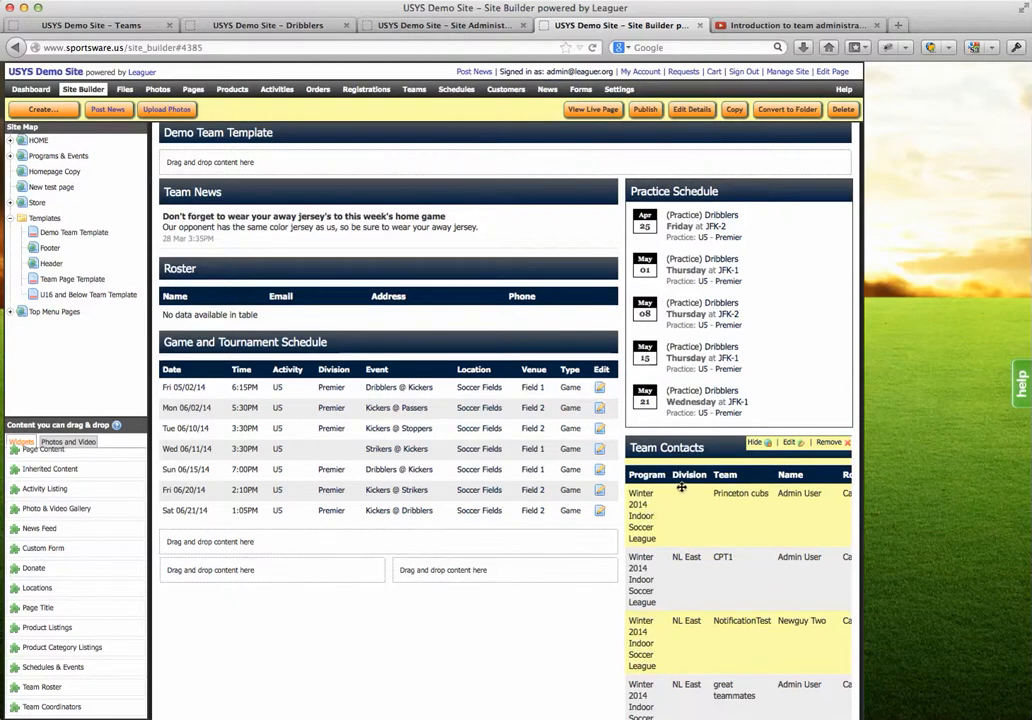
pyautogui.moveTo(676, 450); pyautogui.dragTo(484, 532)
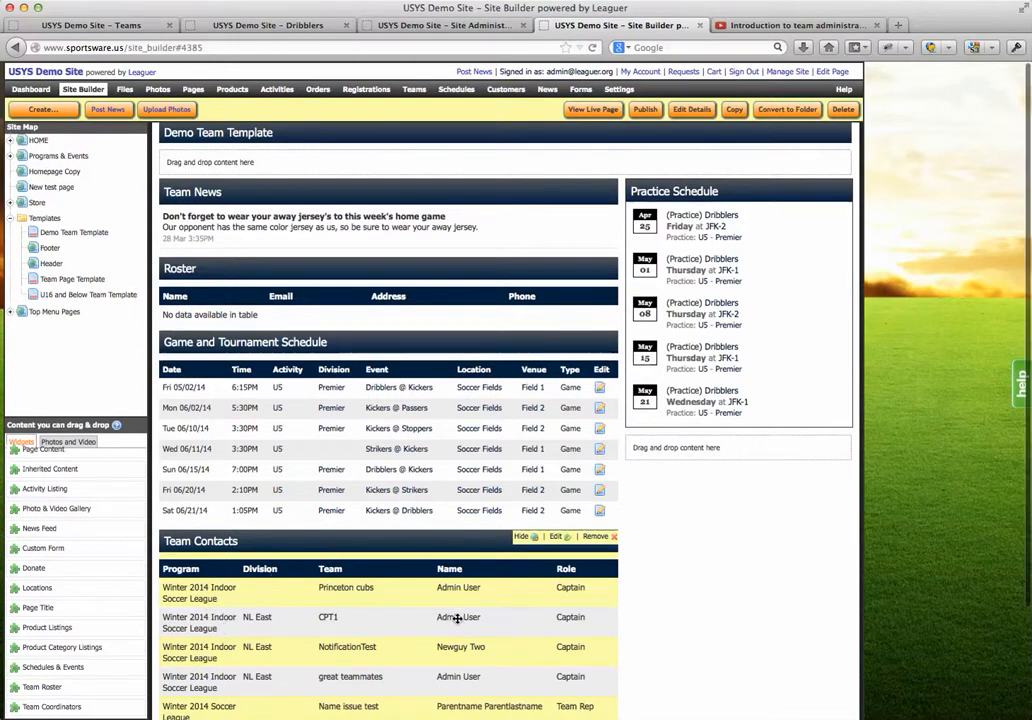
pyautogui.moveTo(455, 543); pyautogui.dragTo(790, 446)
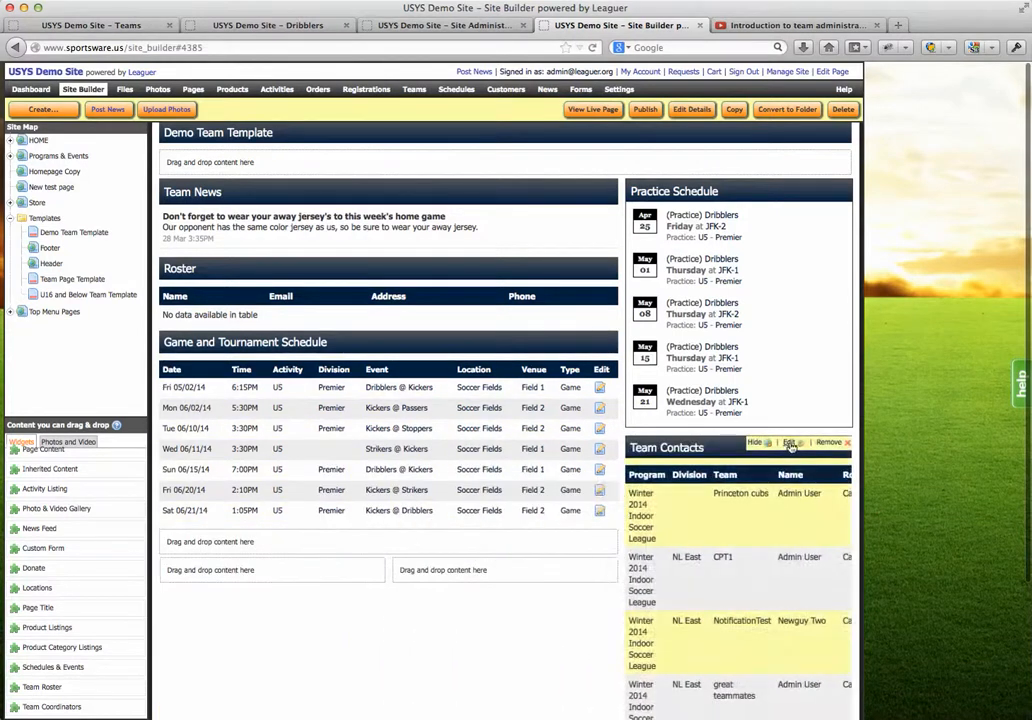
# Edit the Team Contacts widget to hide the team name, division name and activity name
pyautogui.click(789, 443)
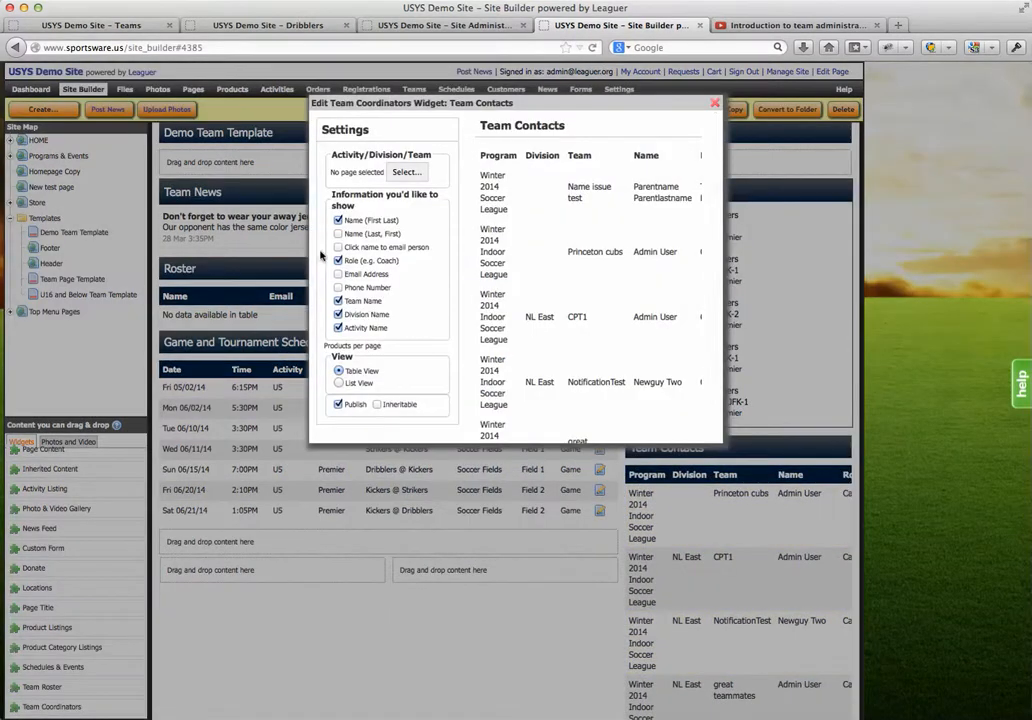
pyautogui.click(338, 314)
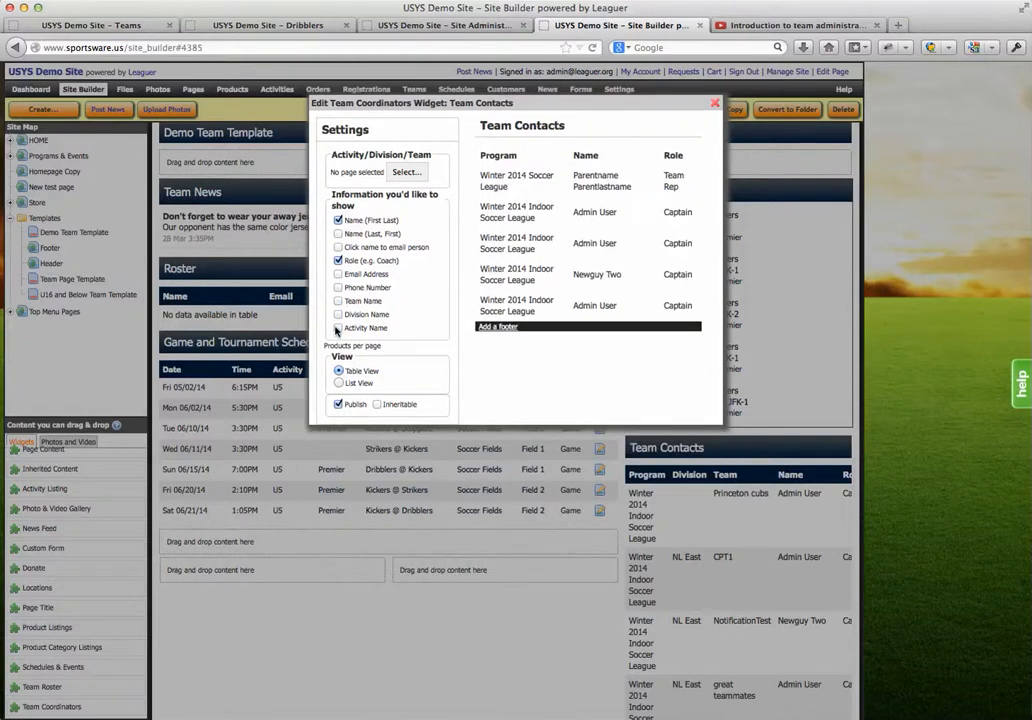
pyautogui.click(338, 328)
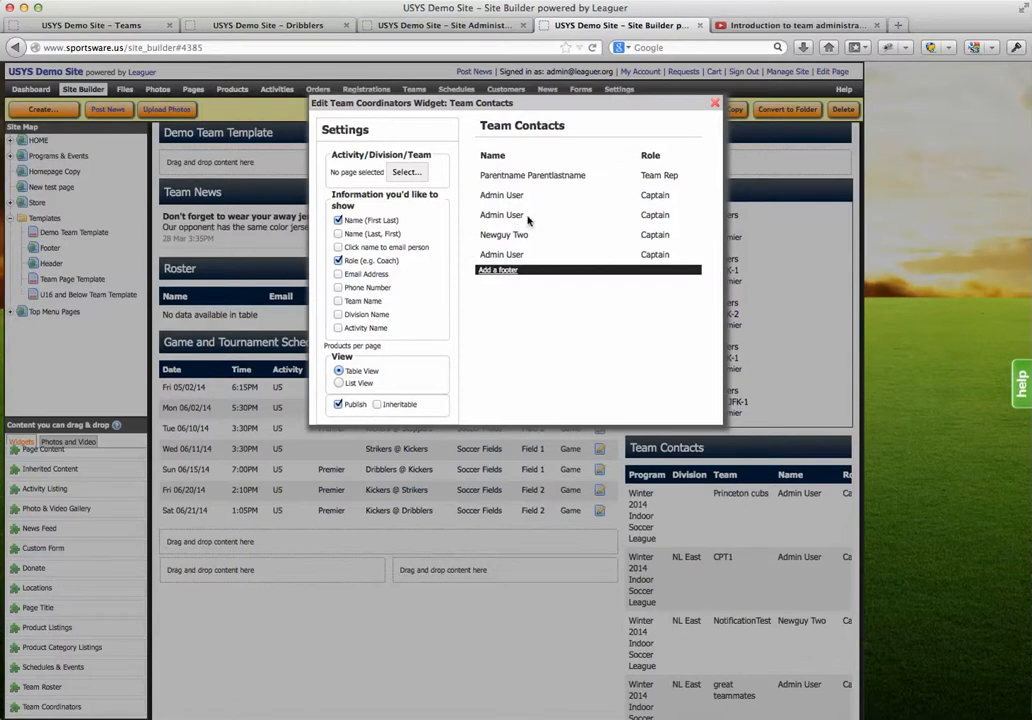
# Make the team contacts' names clickable for emailing and switch the widget to list view
pyautogui.click(338, 247)
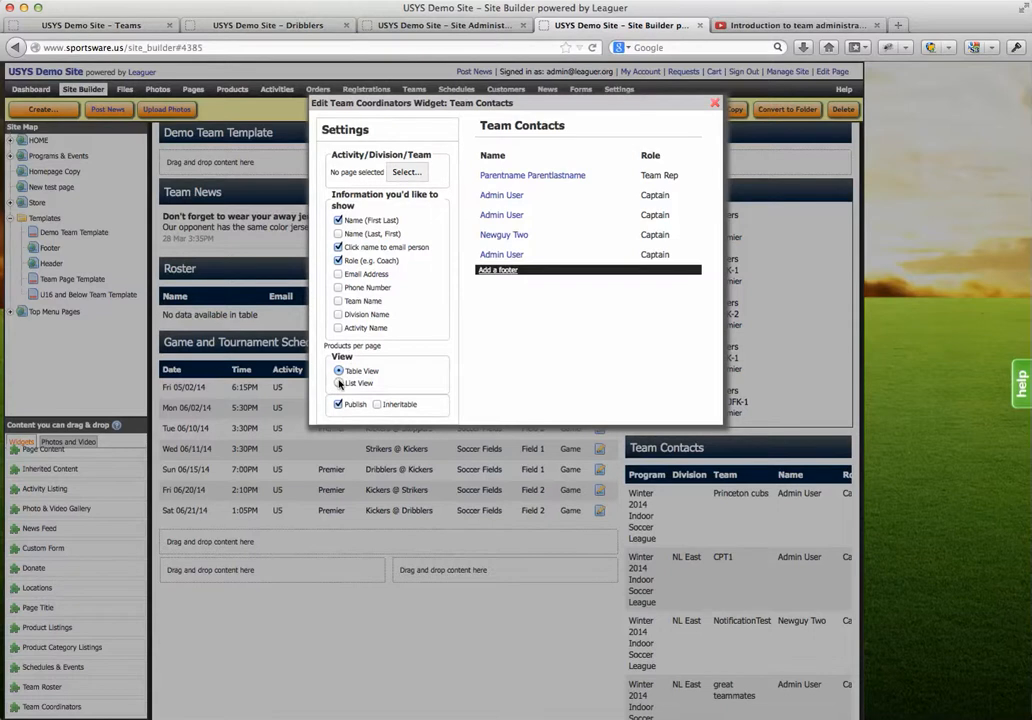
pyautogui.click(339, 383)
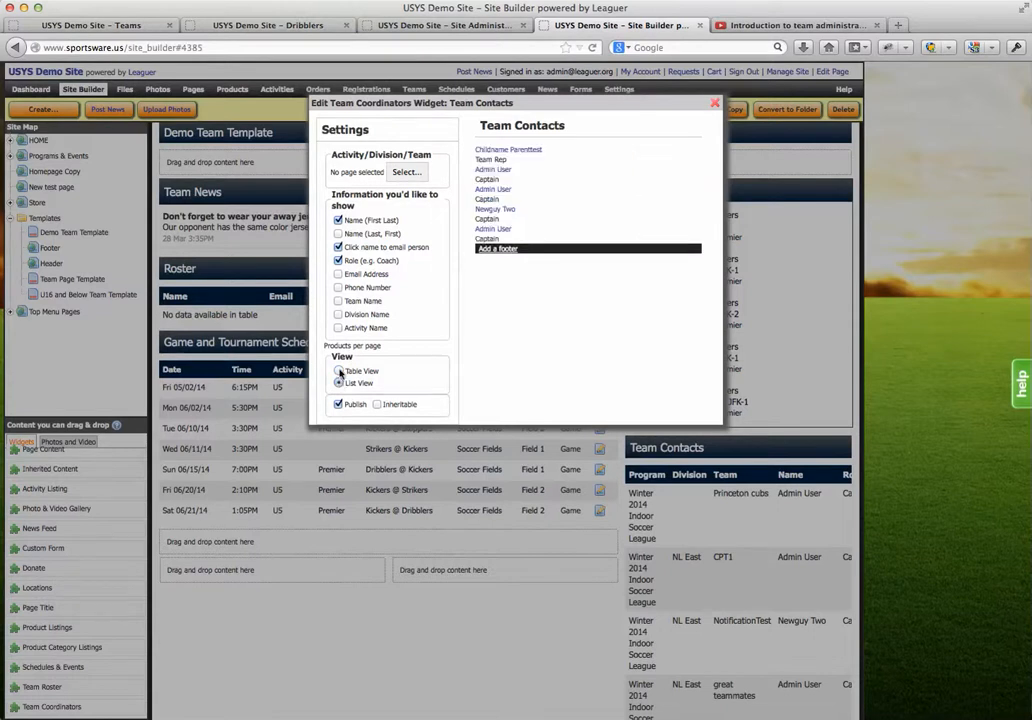
# Switch the Team Contacts widget to table view and retitle it "Coaches and Captains"
pyautogui.click(338, 370)
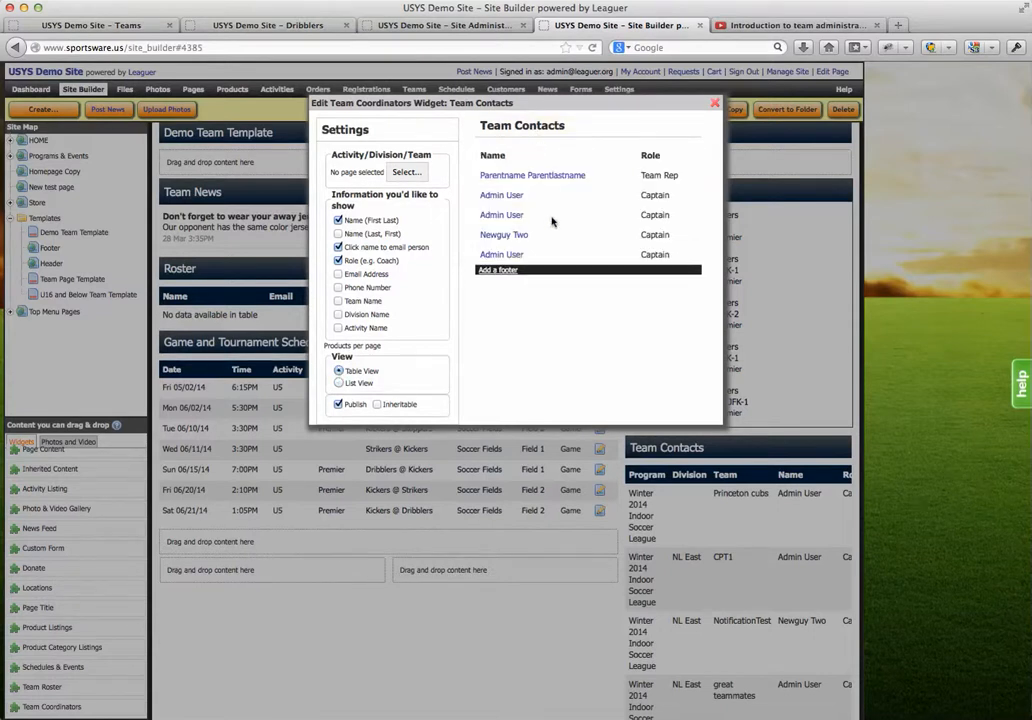
pyautogui.click(715, 101)
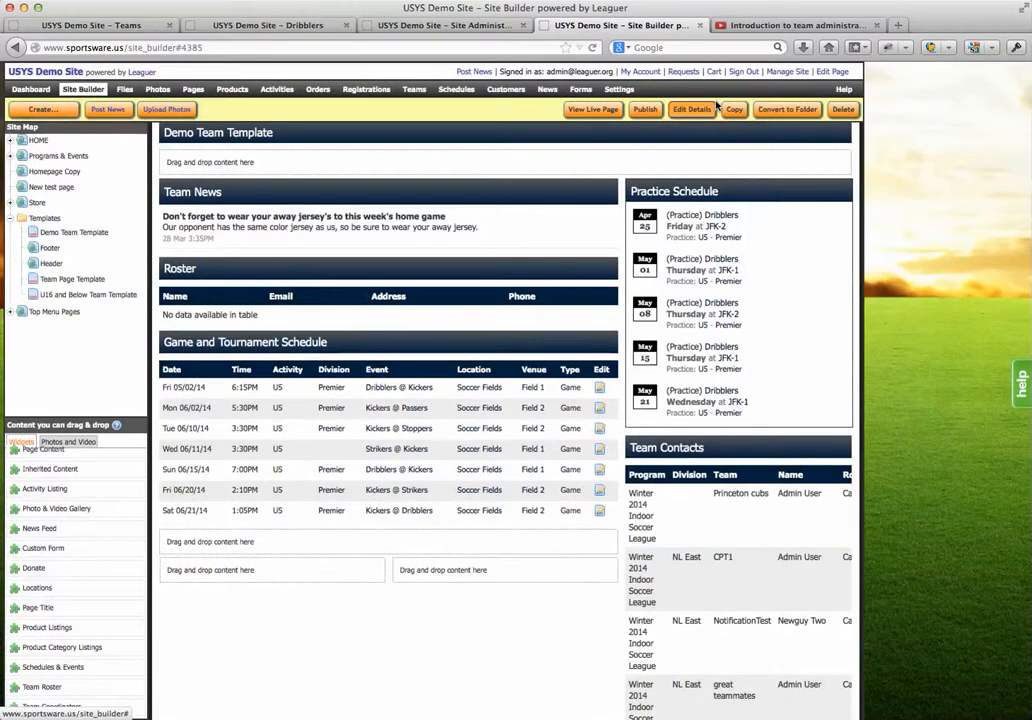
pyautogui.click(762, 442)
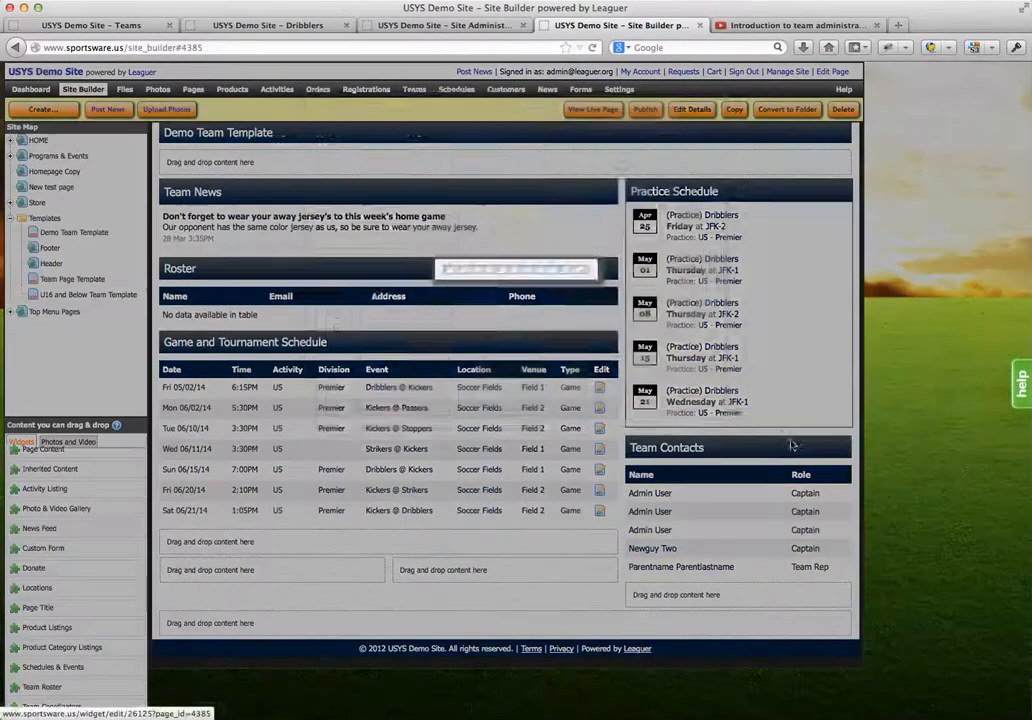
pyautogui.click(622, 104)
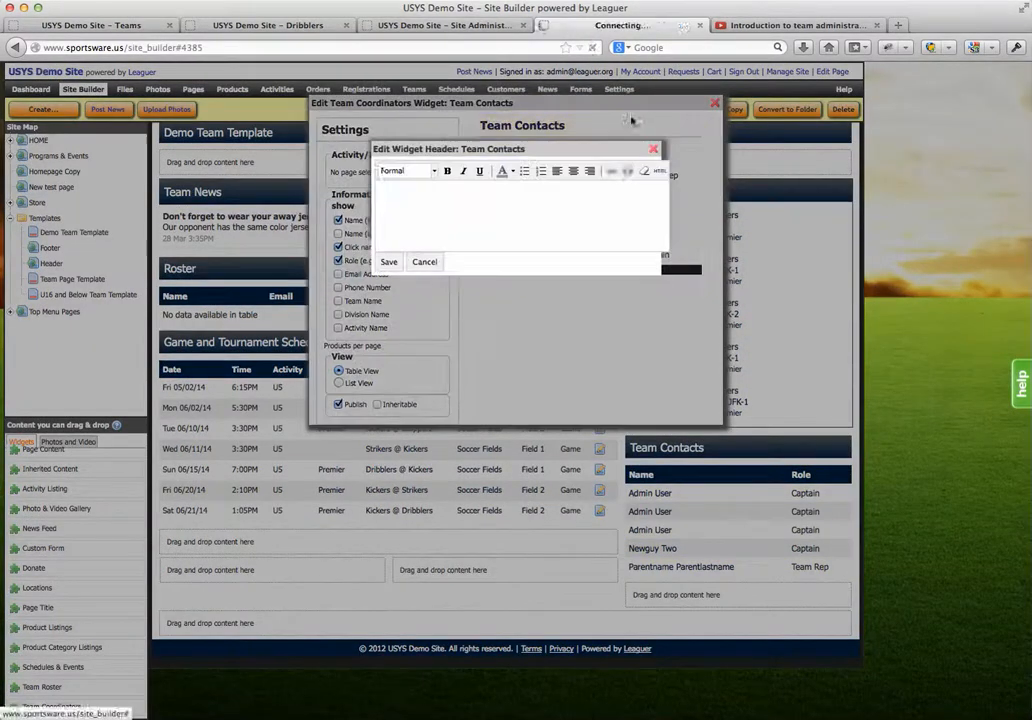
pyautogui.moveTo(444, 195); pyautogui.dragTo(375, 189)
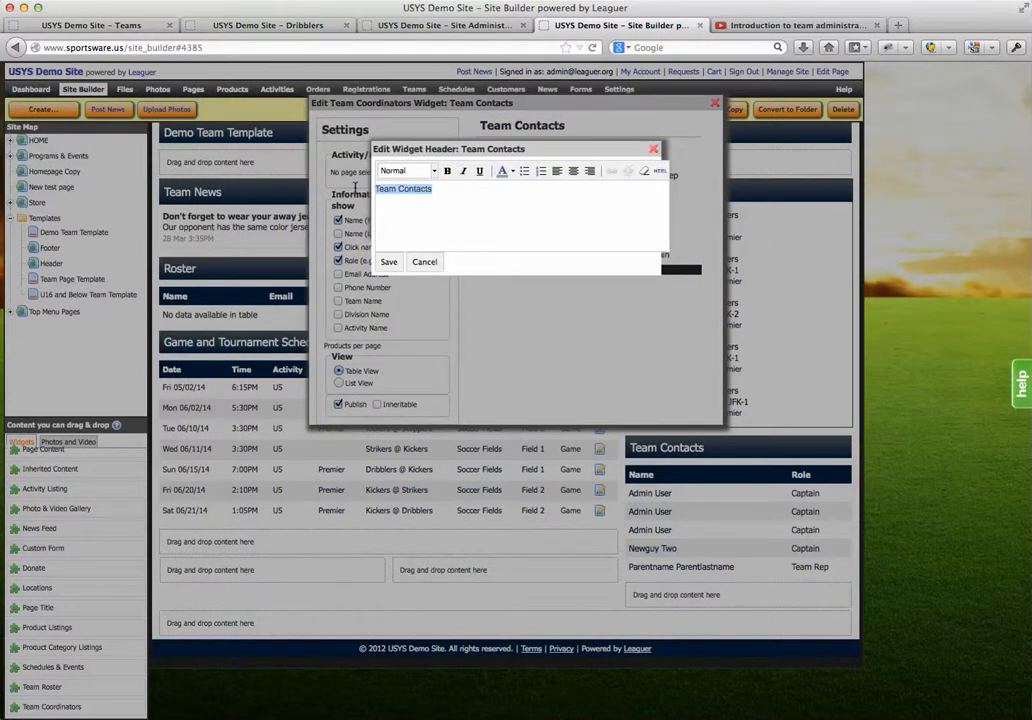
pyautogui.write('Coaches and')
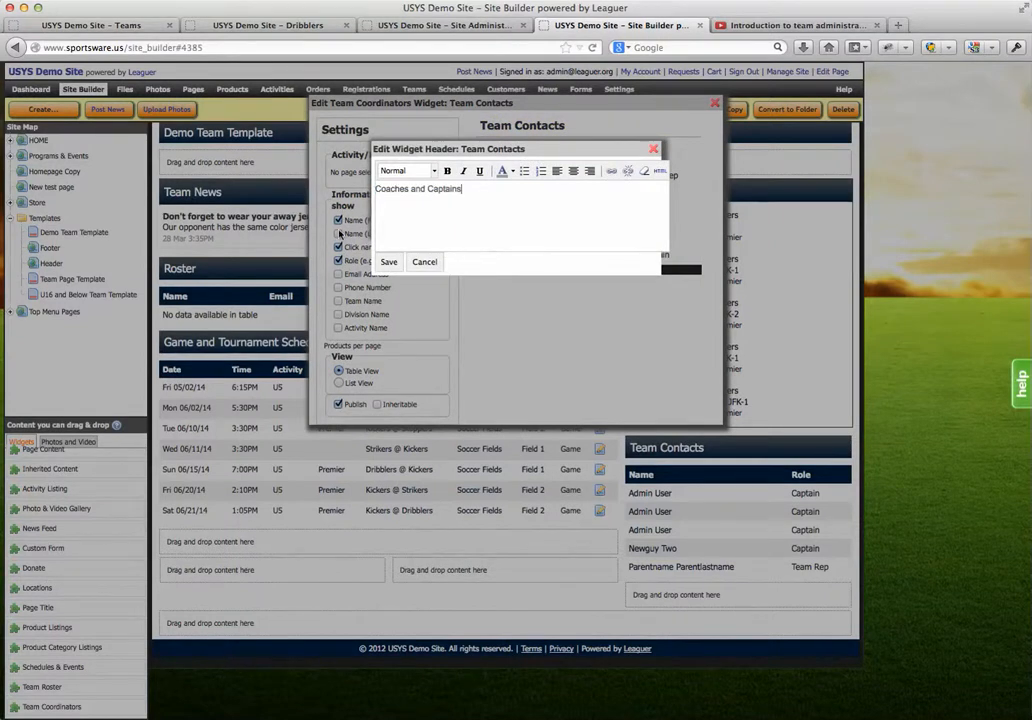
pyautogui.click(388, 262)
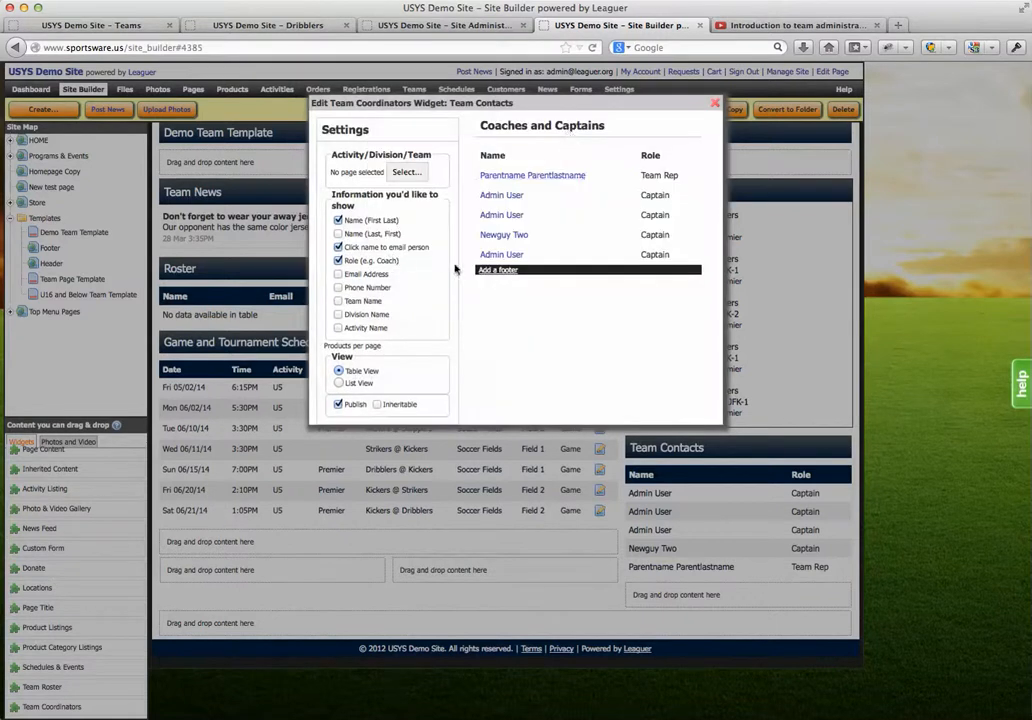
pyautogui.click(715, 102)
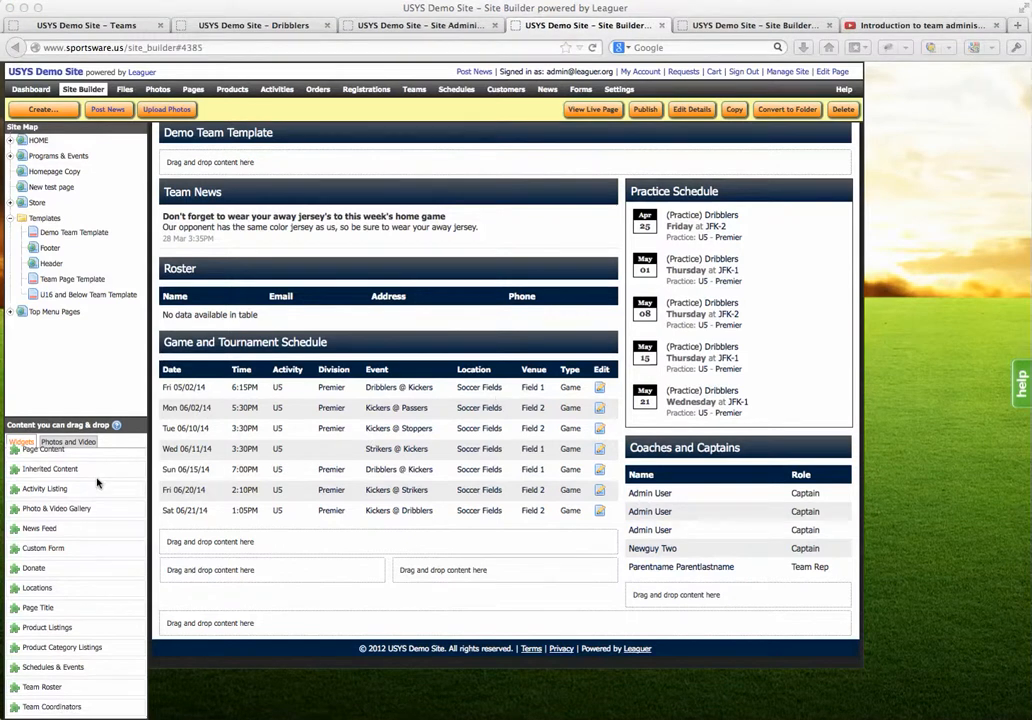
# Add a Team Standings widget above the Practice Schedule on the Demo Team Template
pyautogui.scroll(-1, 46, 533)
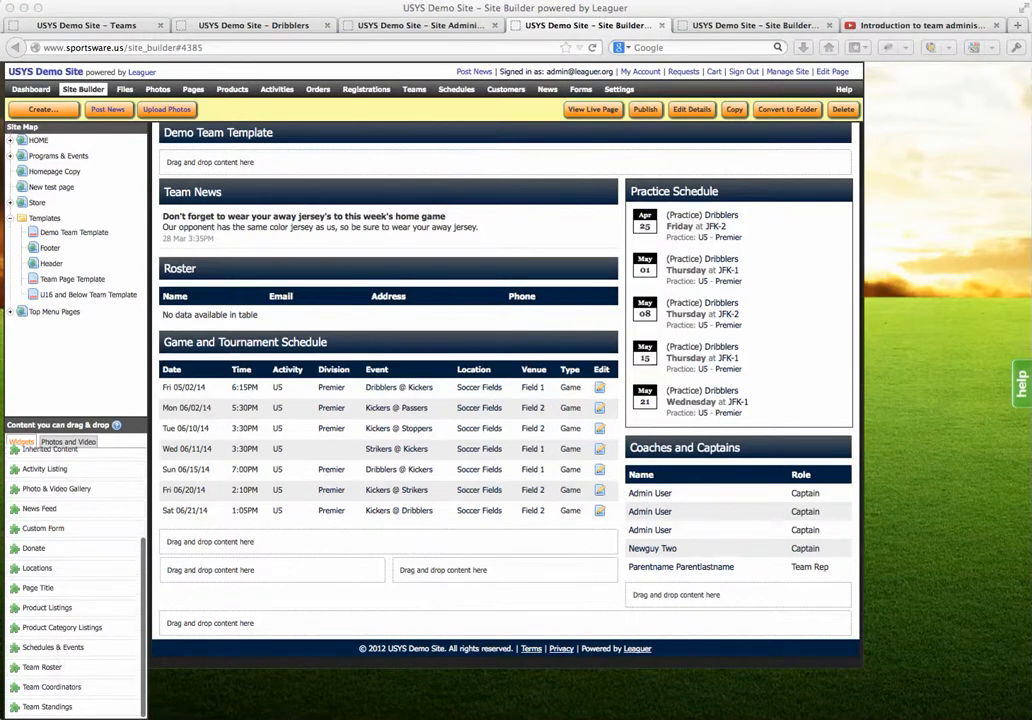
pyautogui.moveTo(678, 248)
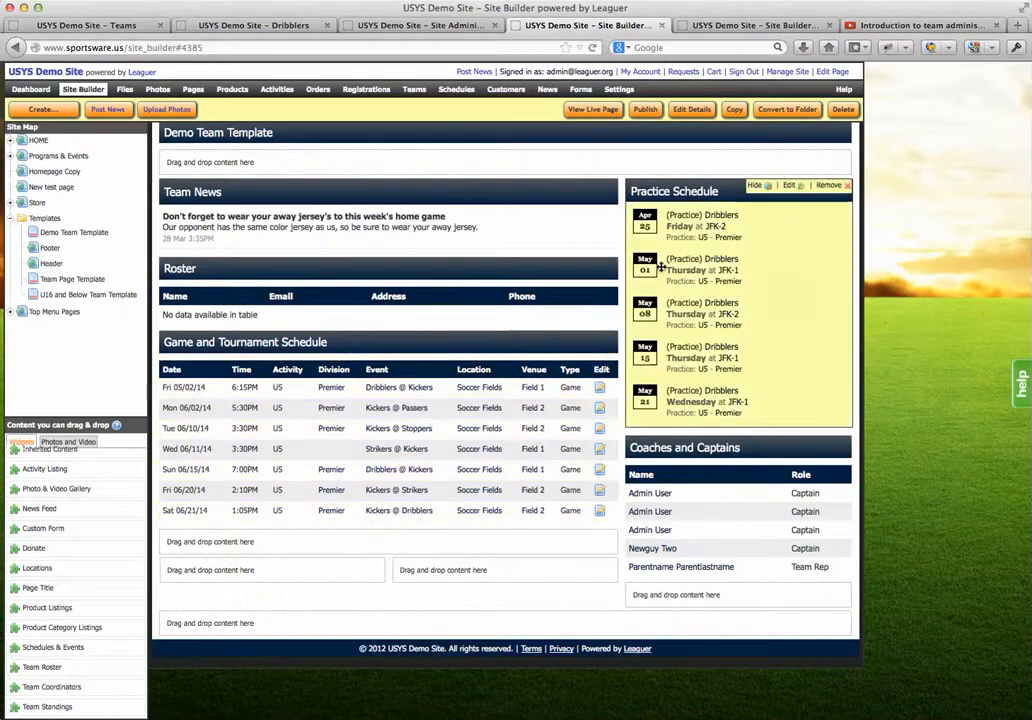
pyautogui.moveTo(47, 706); pyautogui.dragTo(715, 195)
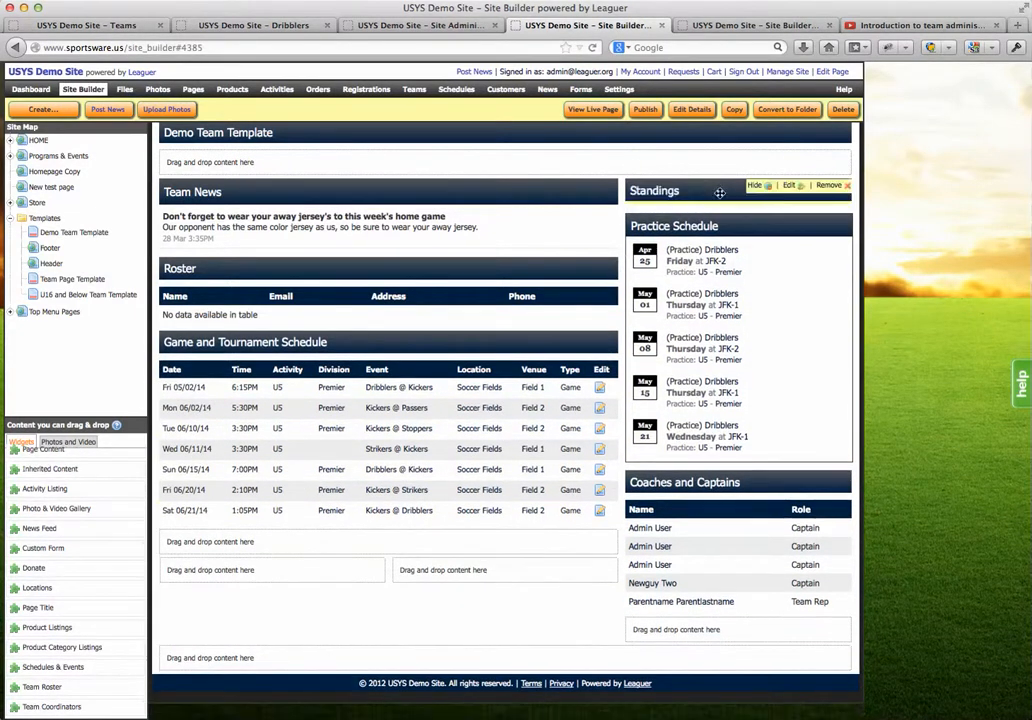
# Set the Standings widget to the Stoppers team in the U5 Premier division, check its remaining settings, and close it
pyautogui.click(789, 185)
pyautogui.click(412, 176)
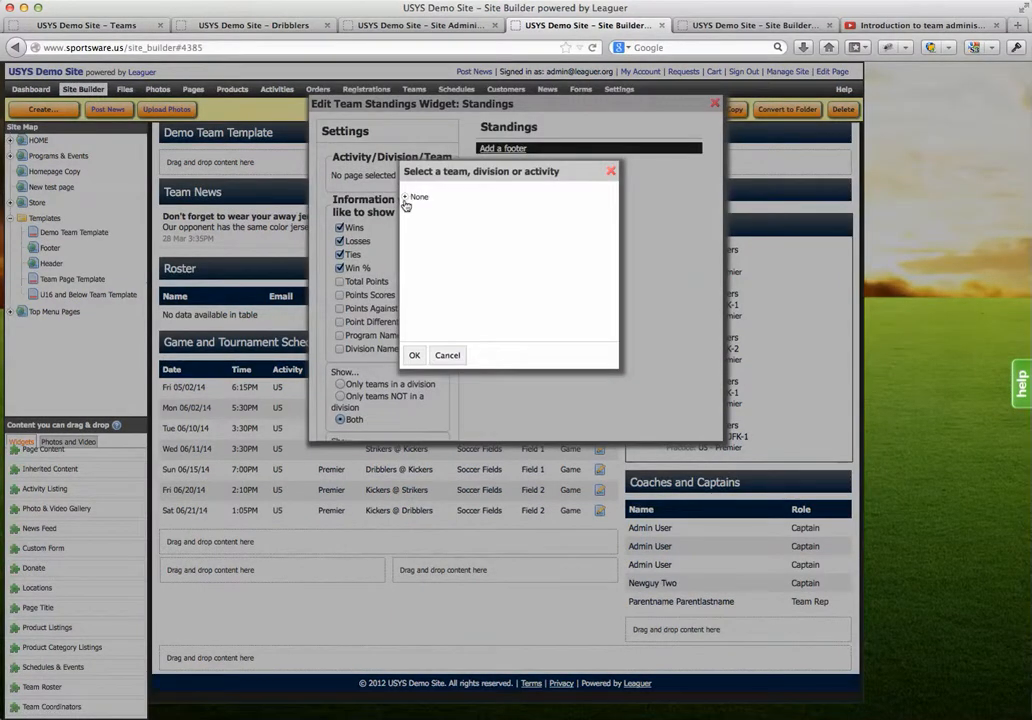
pyautogui.click(405, 197)
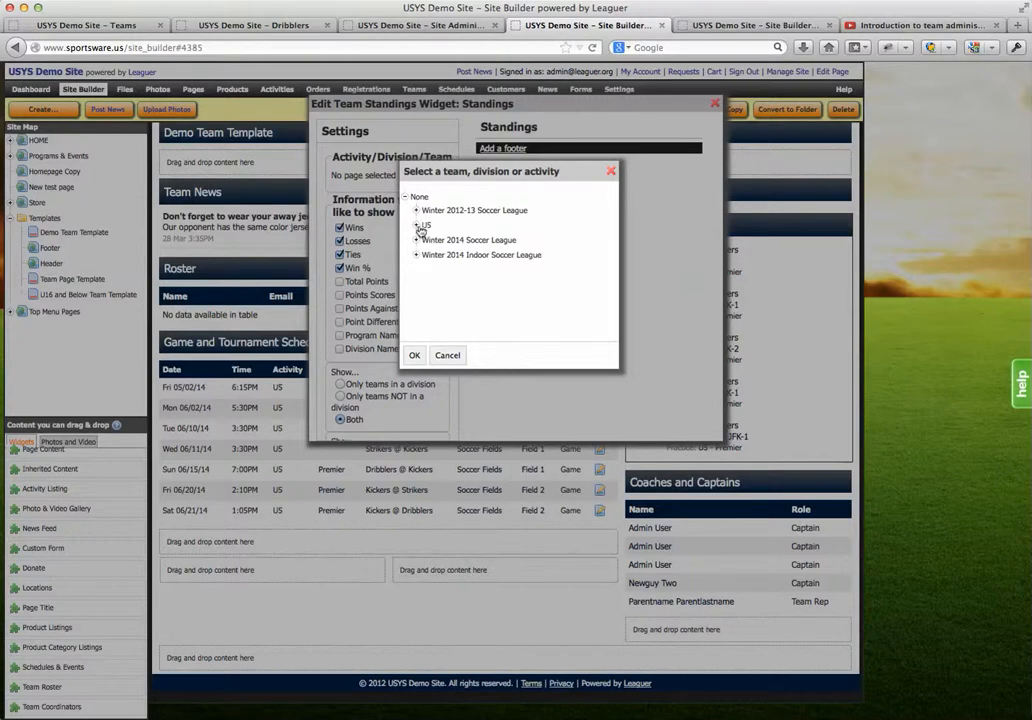
pyautogui.click(416, 225)
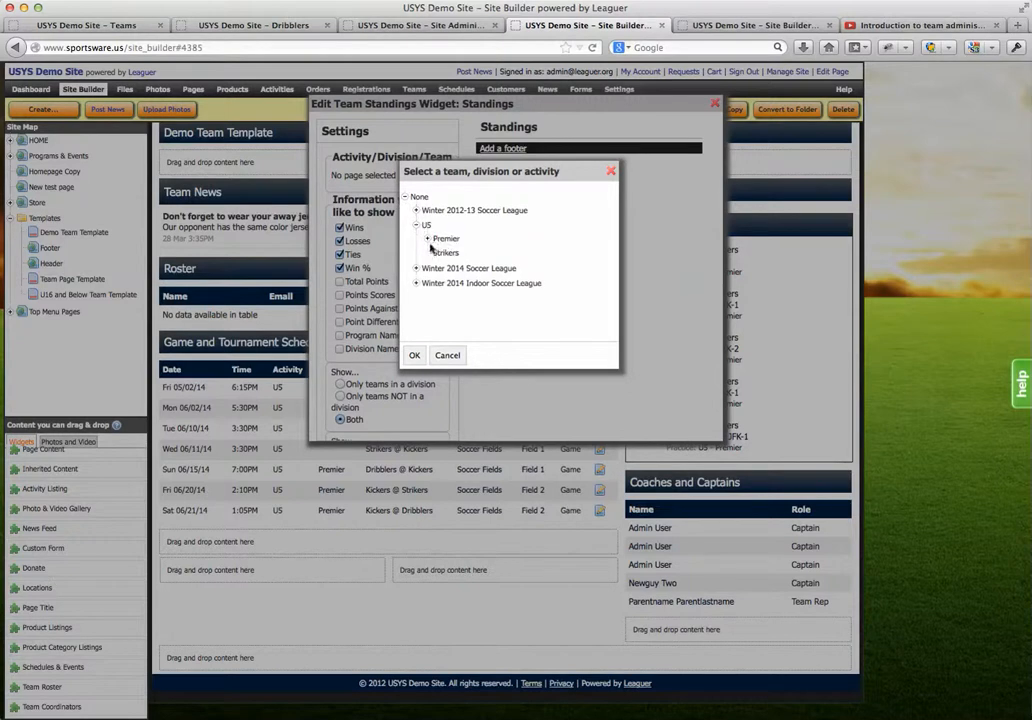
pyautogui.click(428, 239)
pyautogui.click(459, 292)
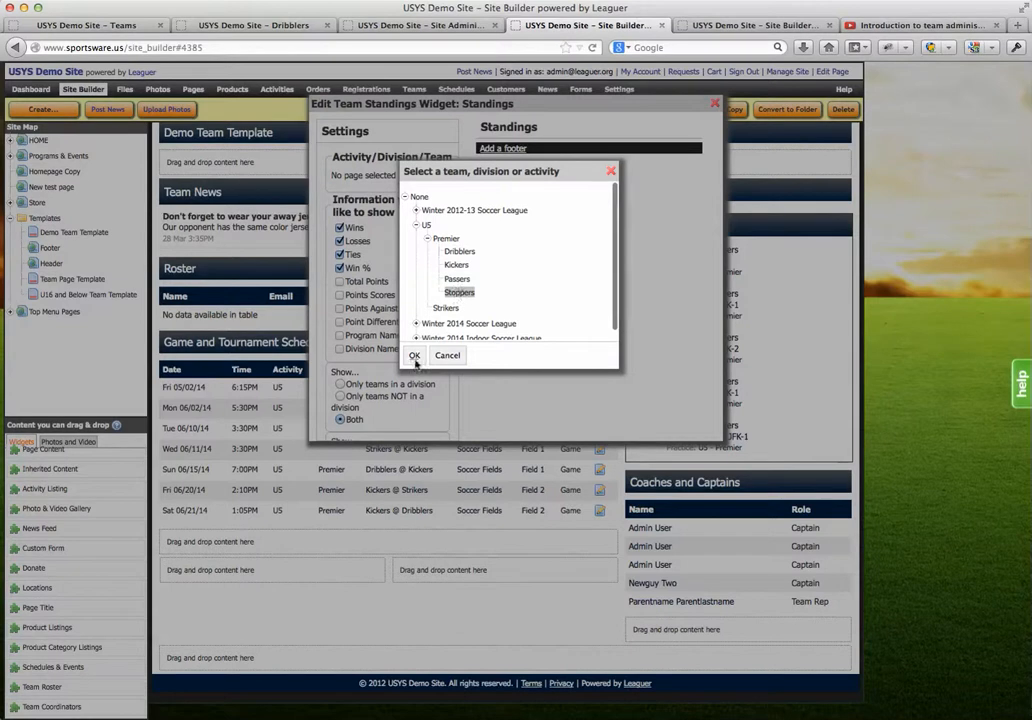
pyautogui.click(414, 355)
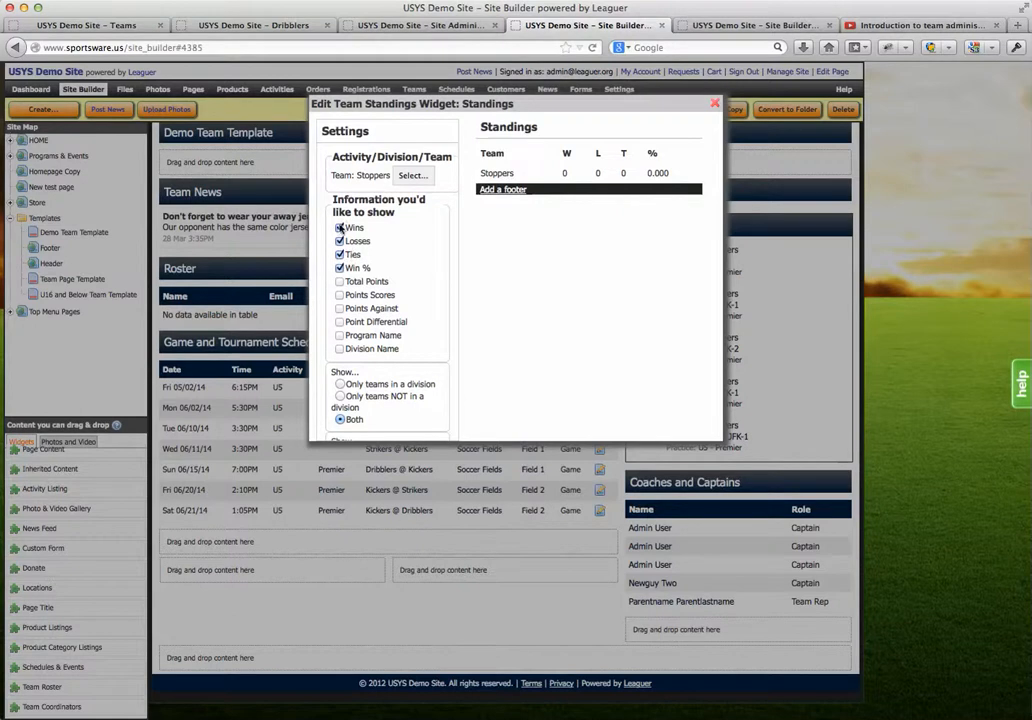
pyautogui.scroll(-3, 347, 397)
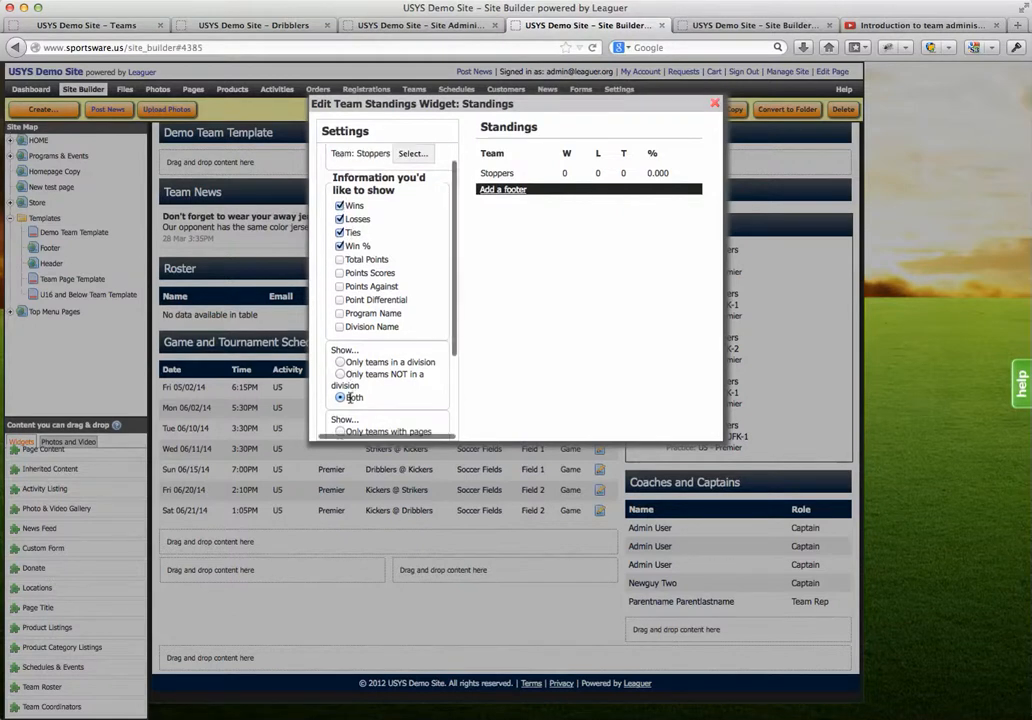
pyautogui.scroll(-2, 350, 401)
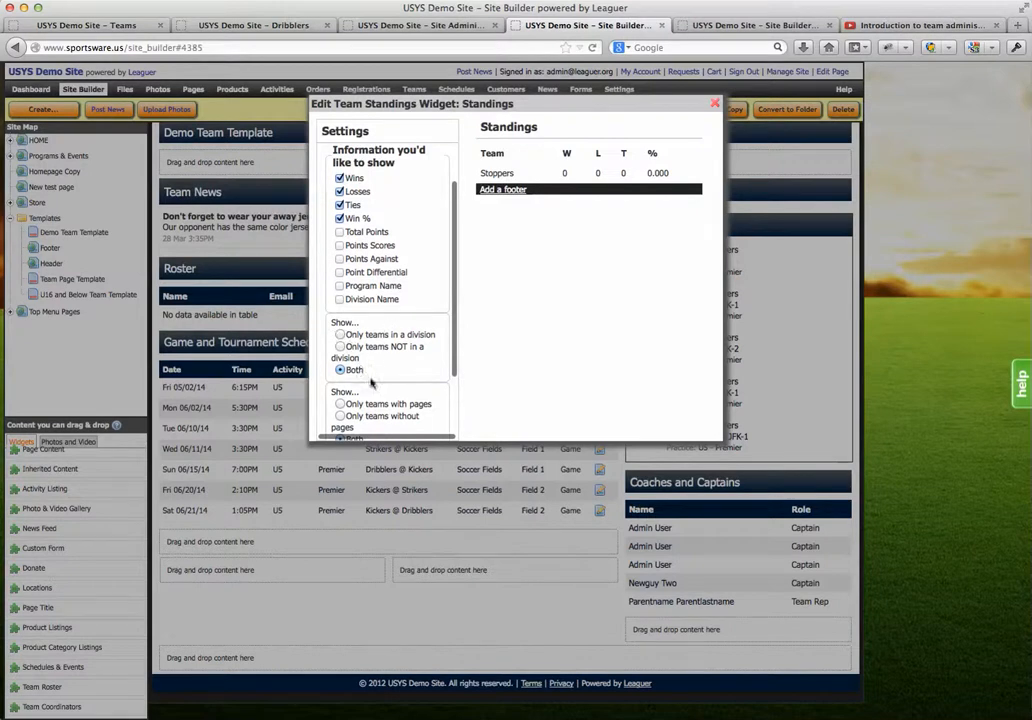
pyautogui.scroll(-5, 380, 374)
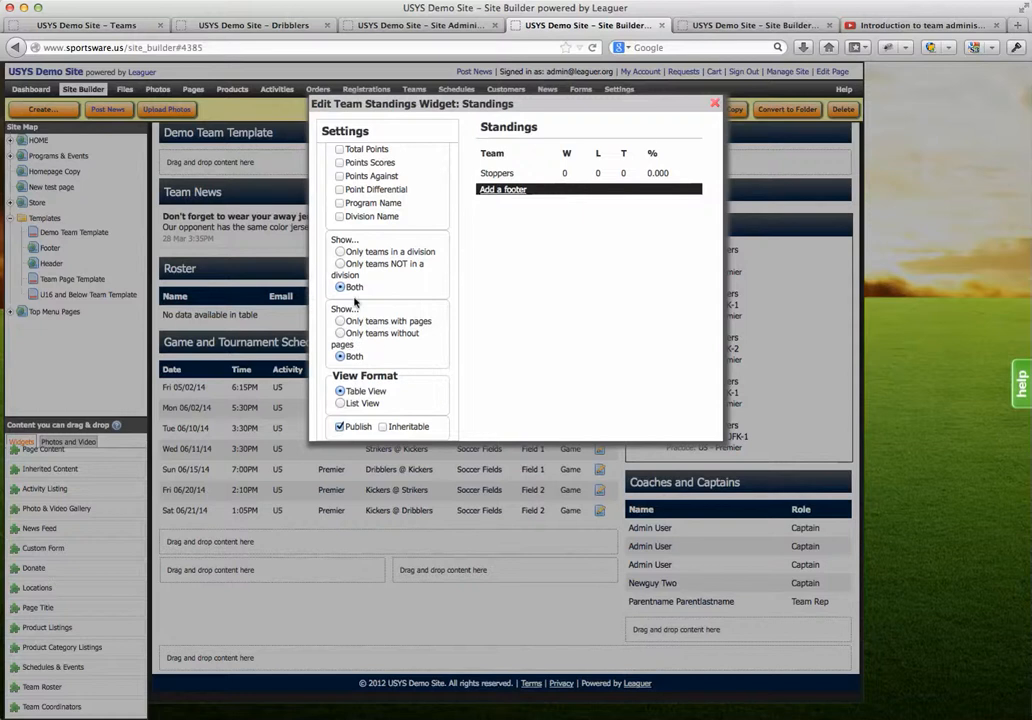
pyautogui.click(715, 103)
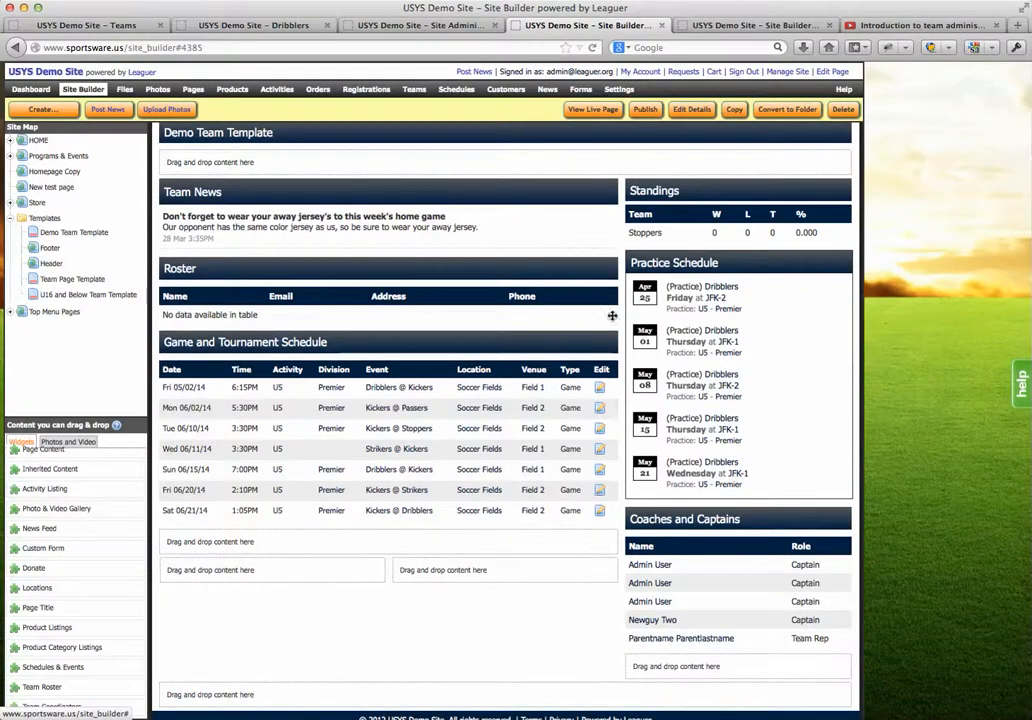
# On the U5 team administration page, generate a custom team page for the Dribblers using Demo Team Template
pyautogui.moveTo(604, 480)
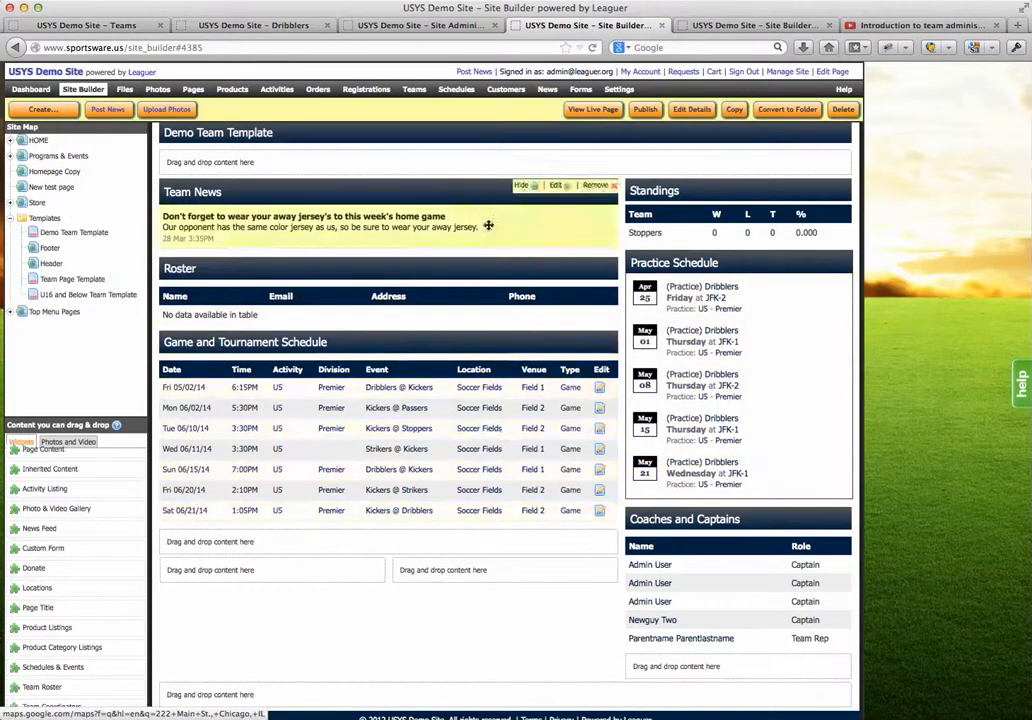
pyautogui.click(431, 22)
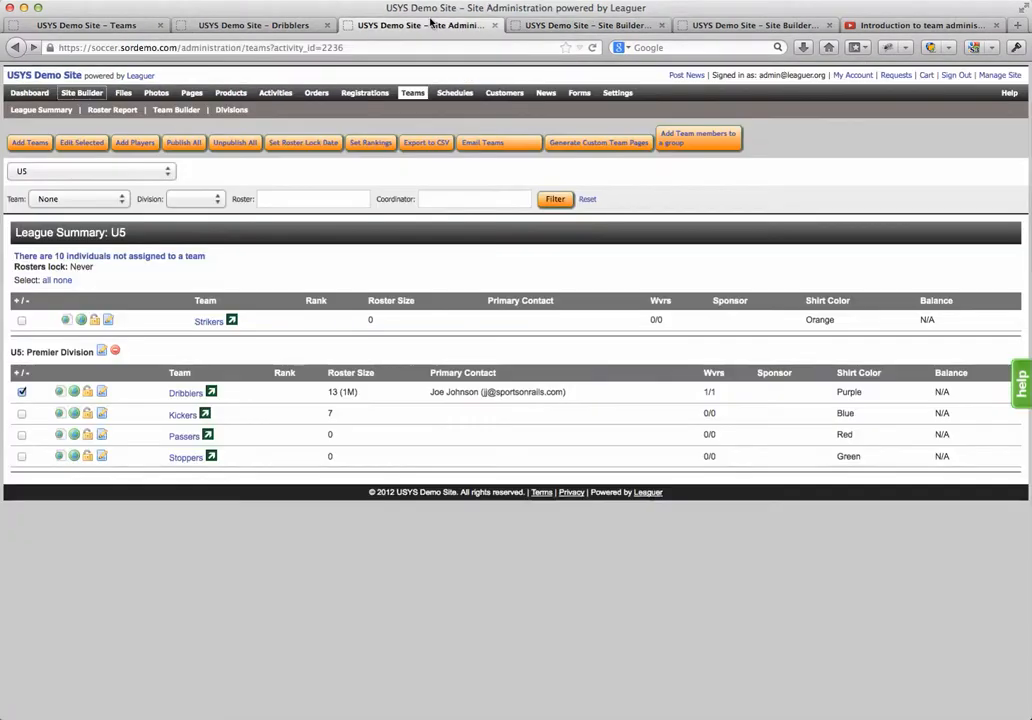
pyautogui.click(22, 393)
pyautogui.click(590, 145)
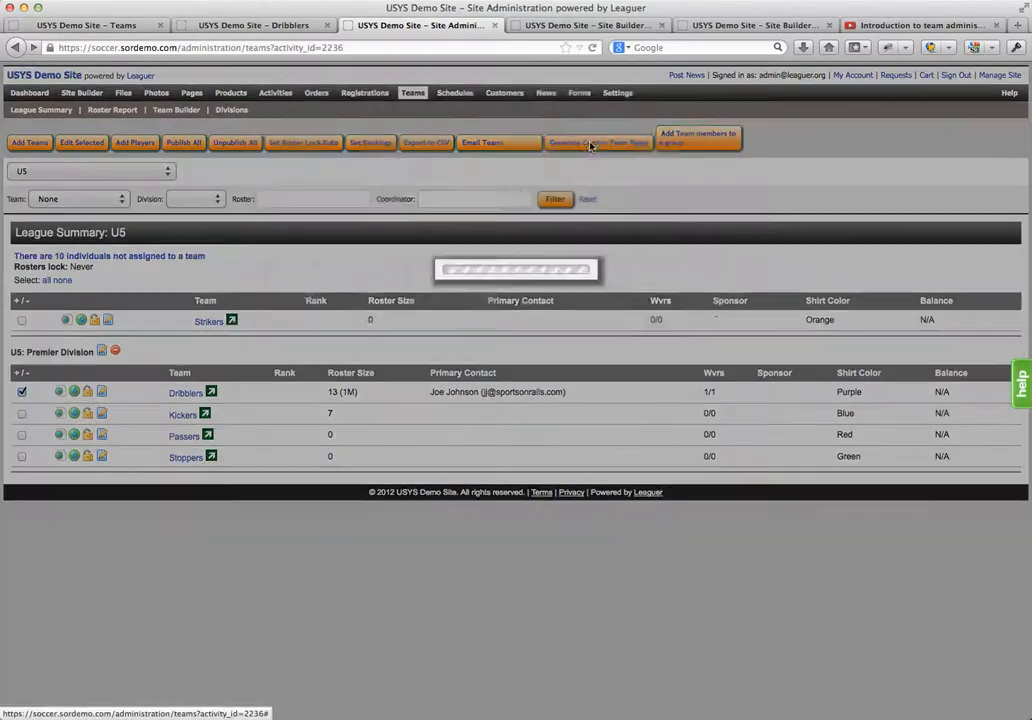
pyautogui.click(463, 178)
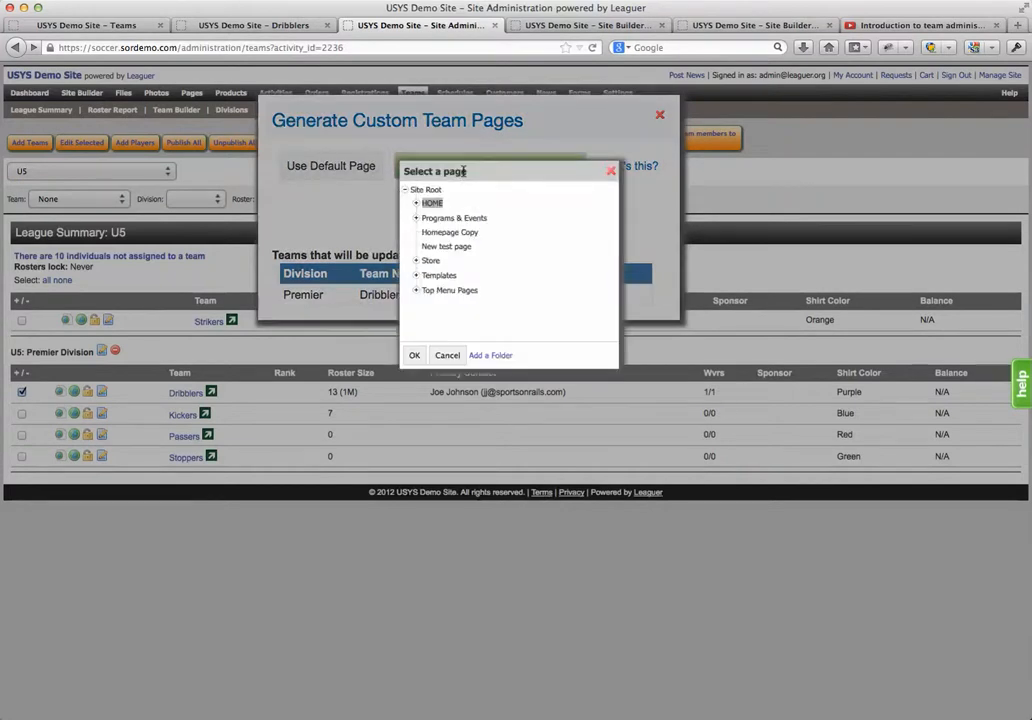
pyautogui.click(416, 276)
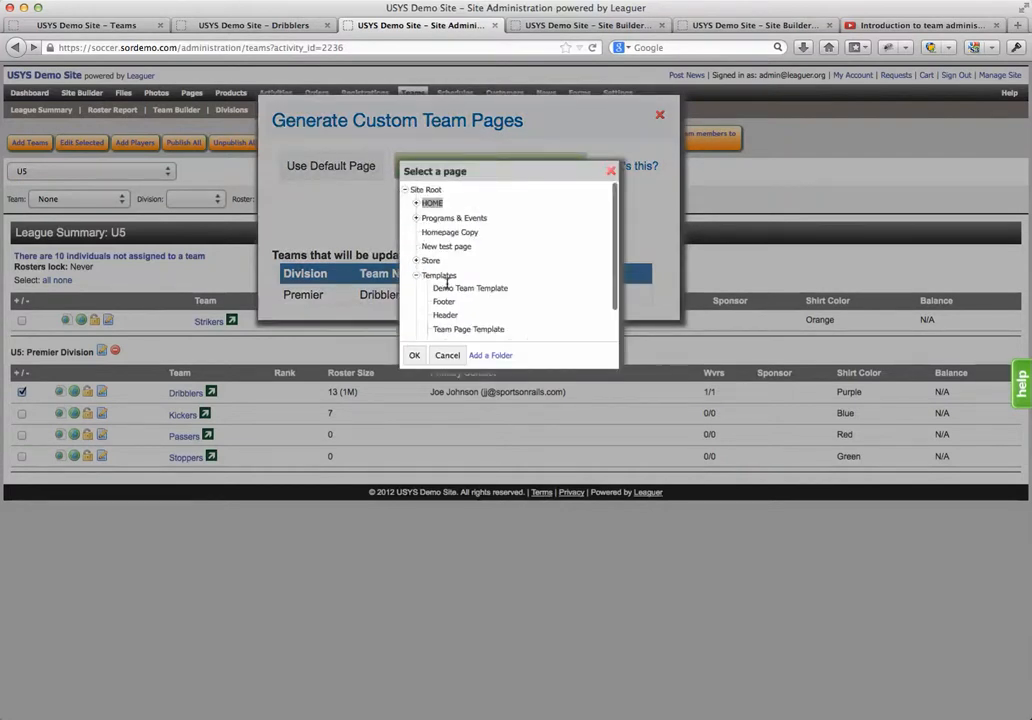
pyautogui.click(446, 288)
pyautogui.click(414, 355)
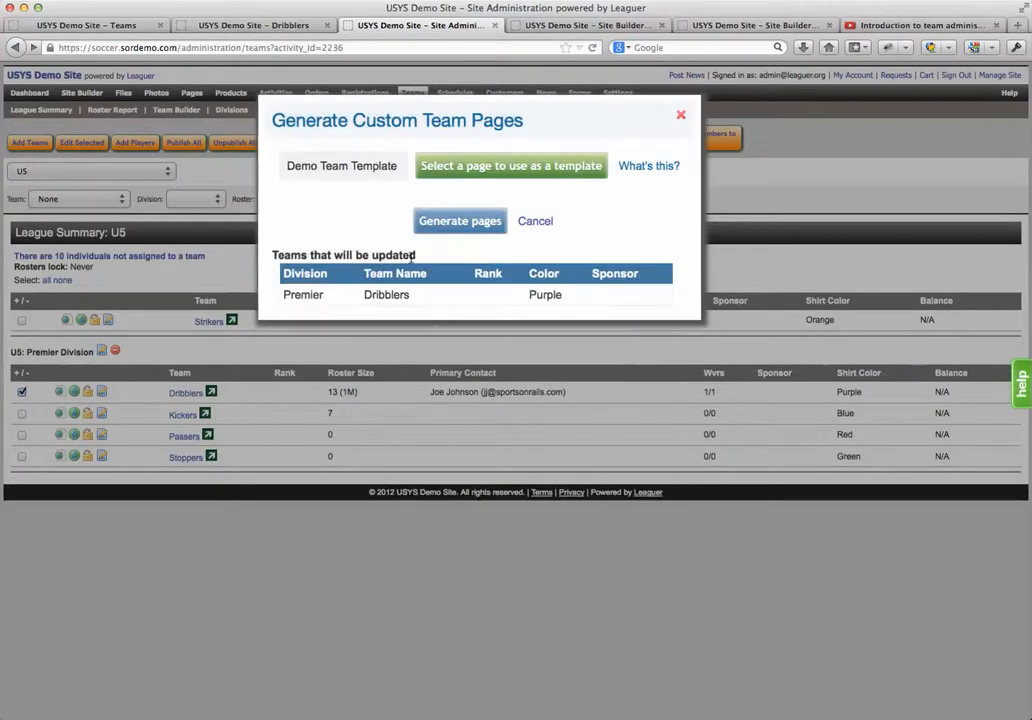
pyautogui.click(434, 224)
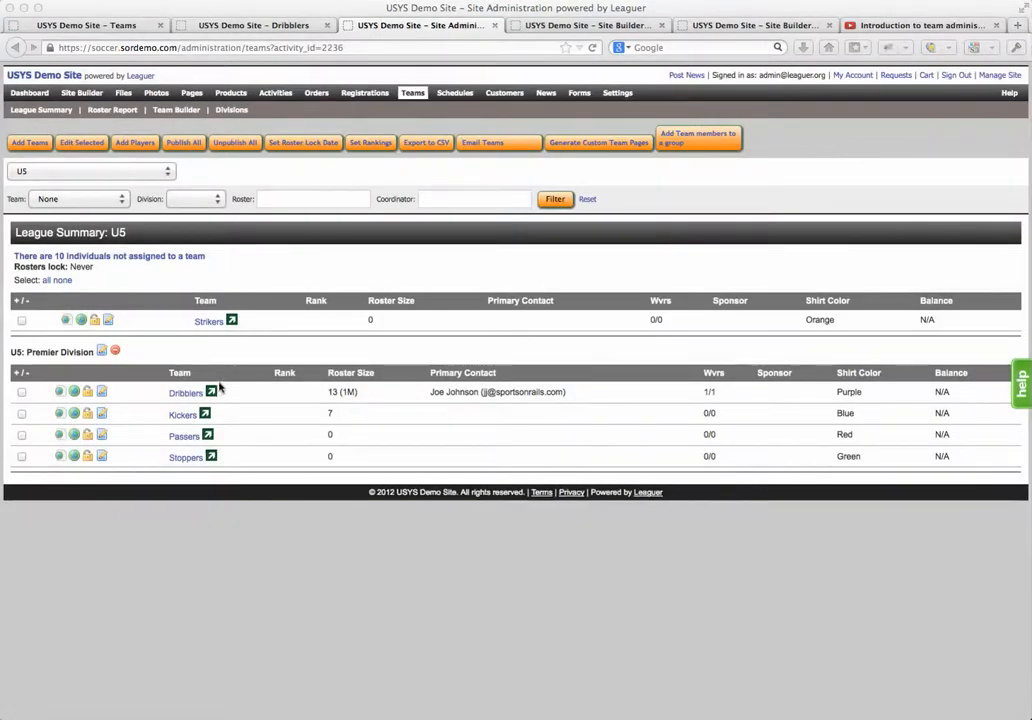
# Open the Dribblers' generated team page in a new tab, review its widgets, and compare it with the default team page
pyautogui.rightClick(214, 394)
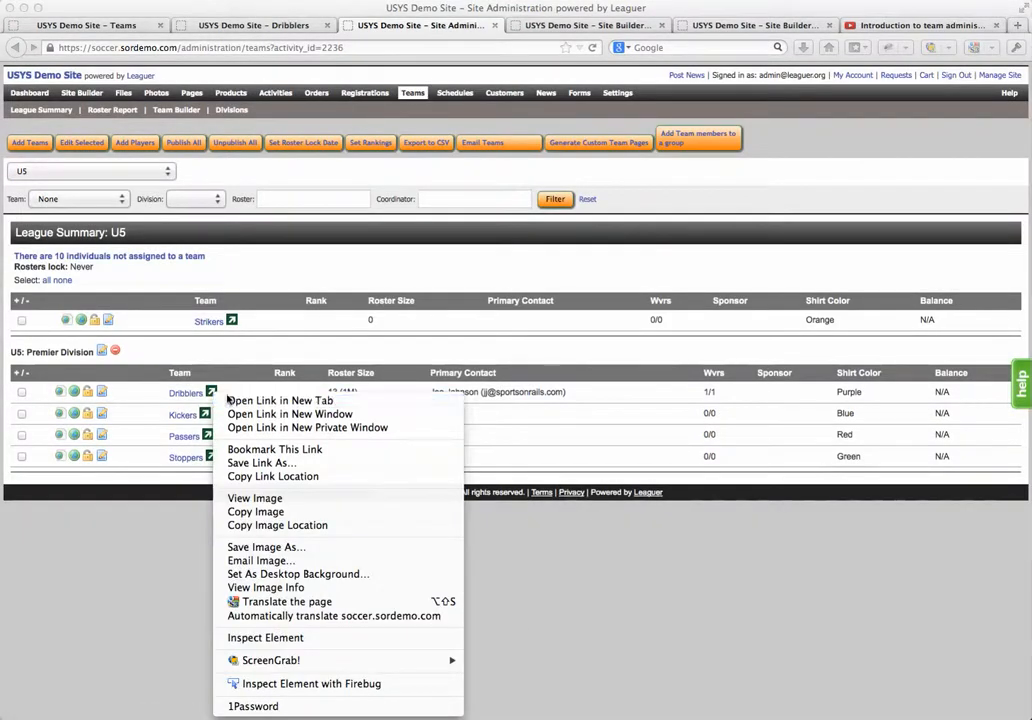
pyautogui.click(229, 400)
pyautogui.click(495, 28)
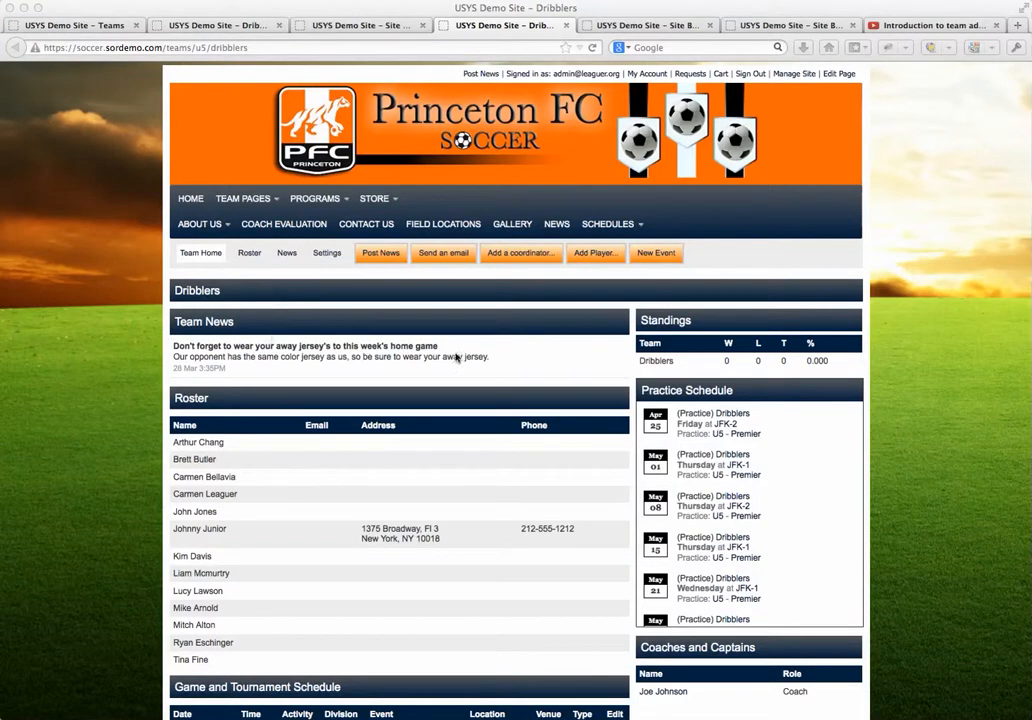
pyautogui.scroll(-3, 315, 476)
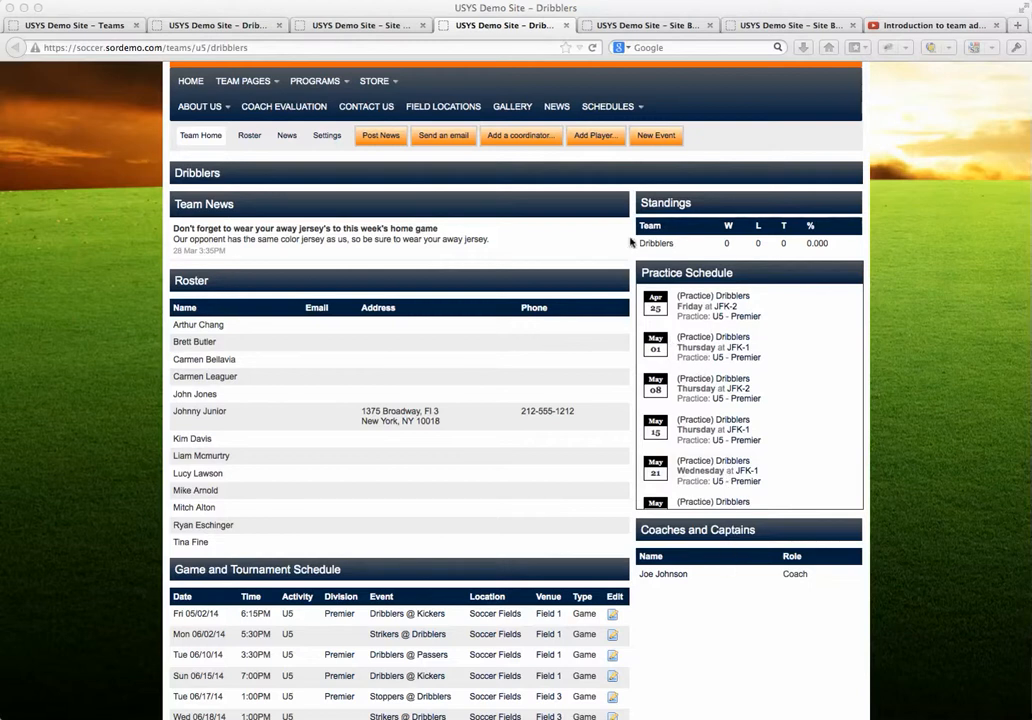
pyautogui.click(372, 27)
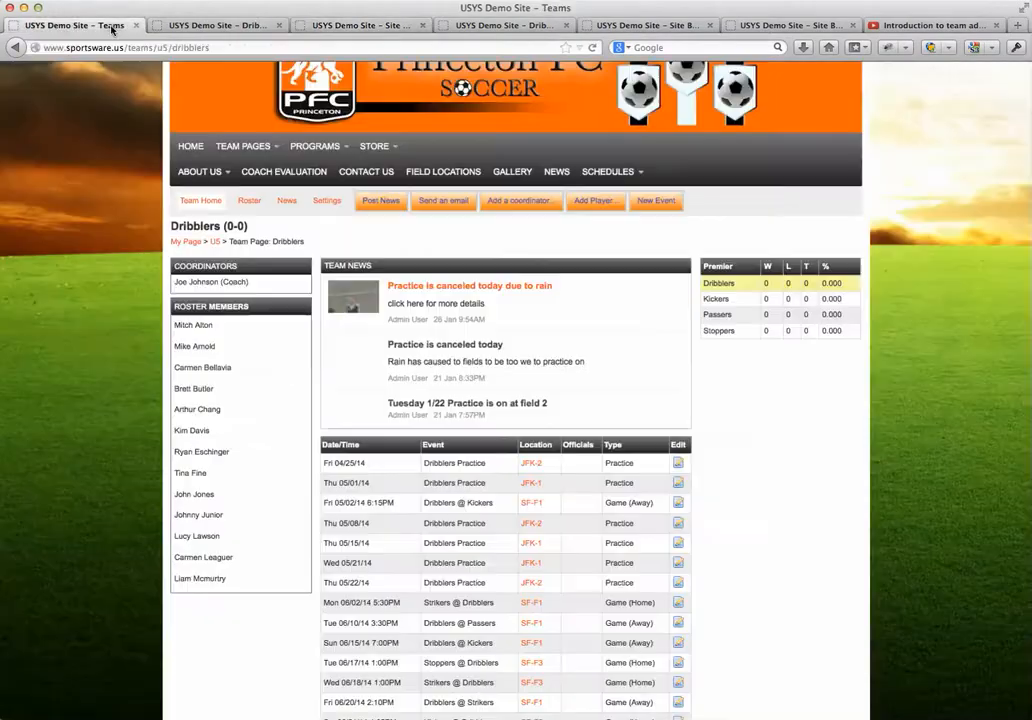
pyautogui.click(92, 25)
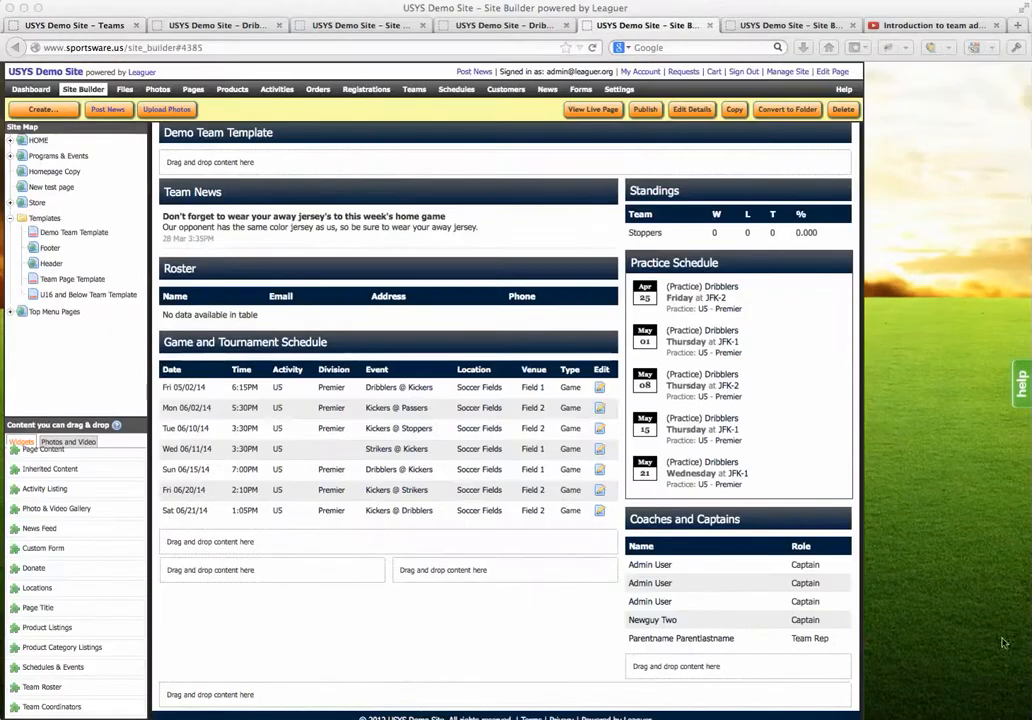
# Change the Standings widget on the Demo Team Template to show the whole Premier division under U5, and close its settings
pyautogui.click(769, 209)
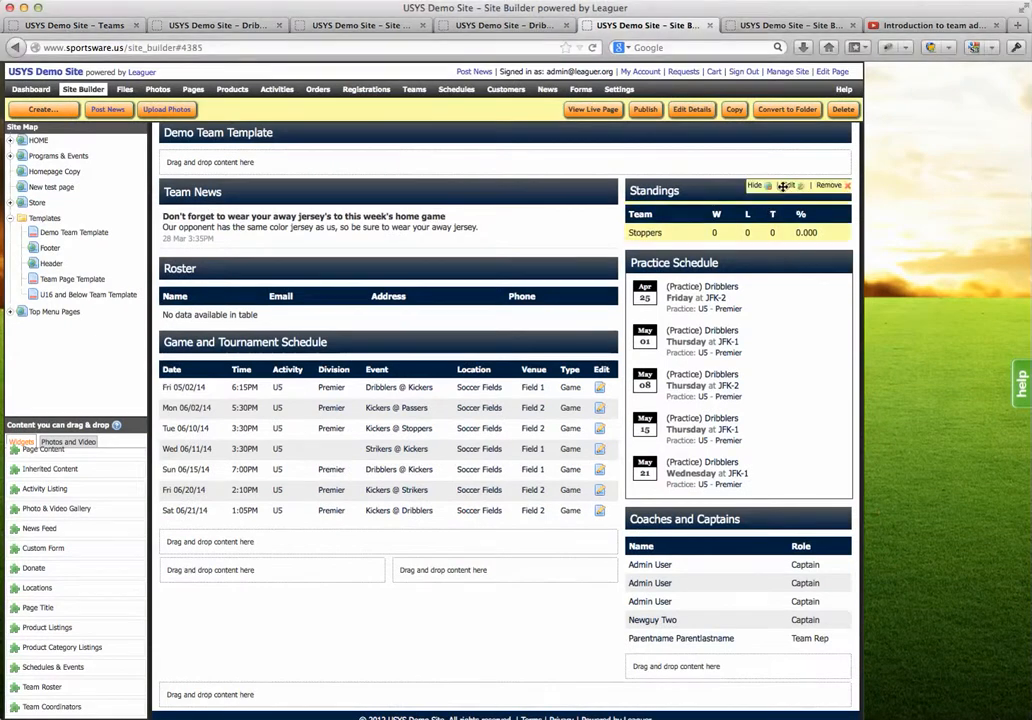
pyautogui.click(789, 185)
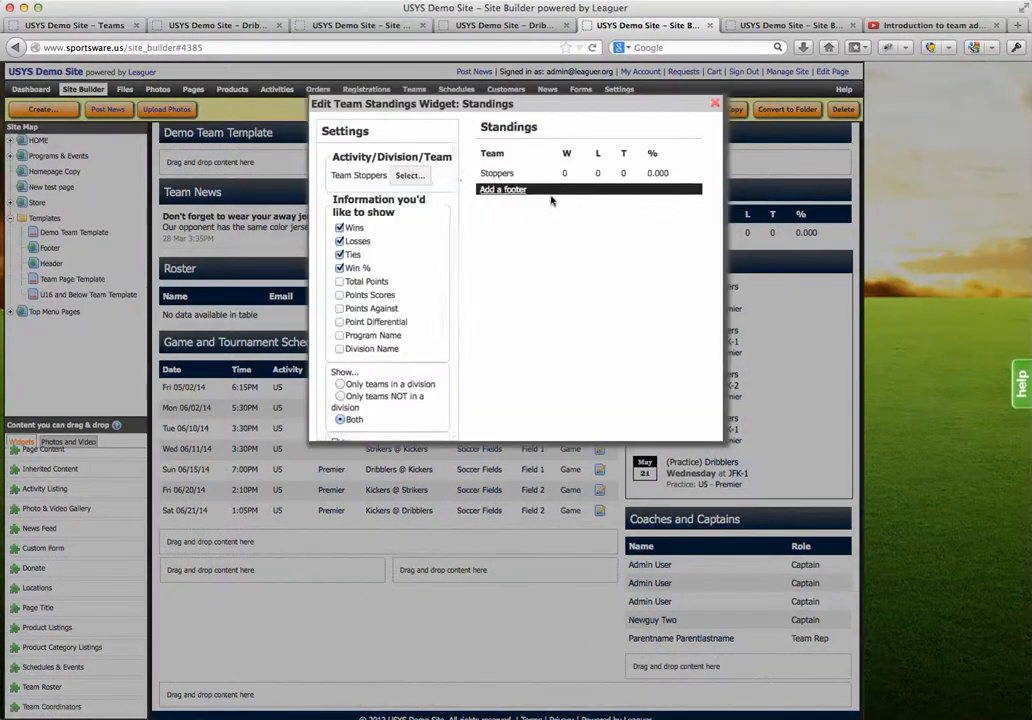
pyautogui.click(406, 176)
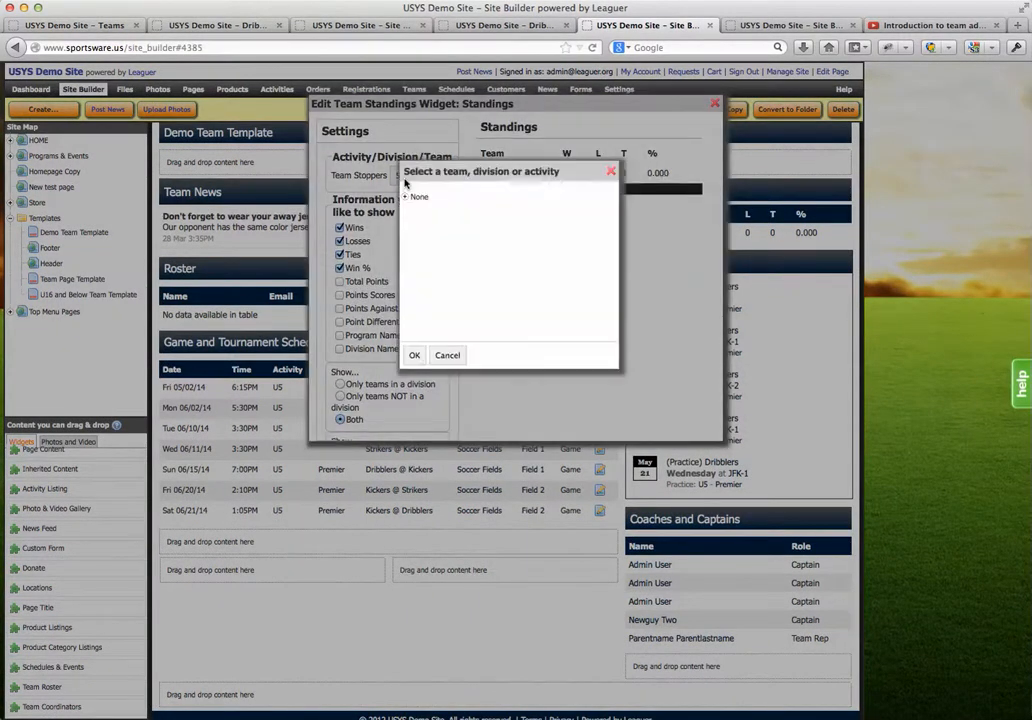
pyautogui.click(406, 197)
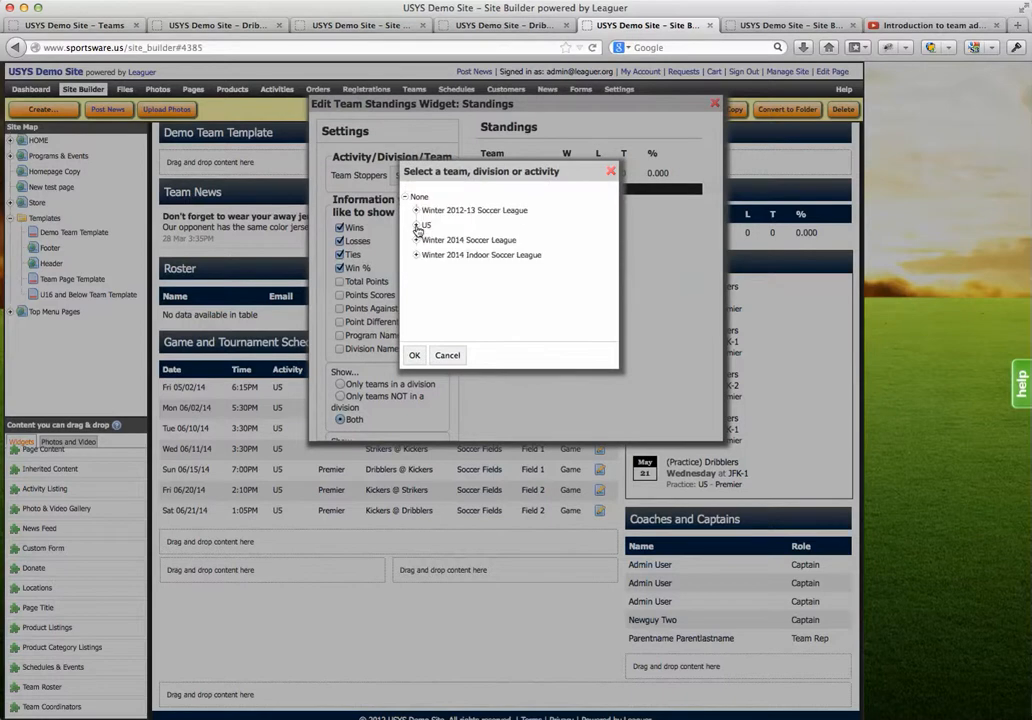
pyautogui.click(416, 225)
pyautogui.click(445, 239)
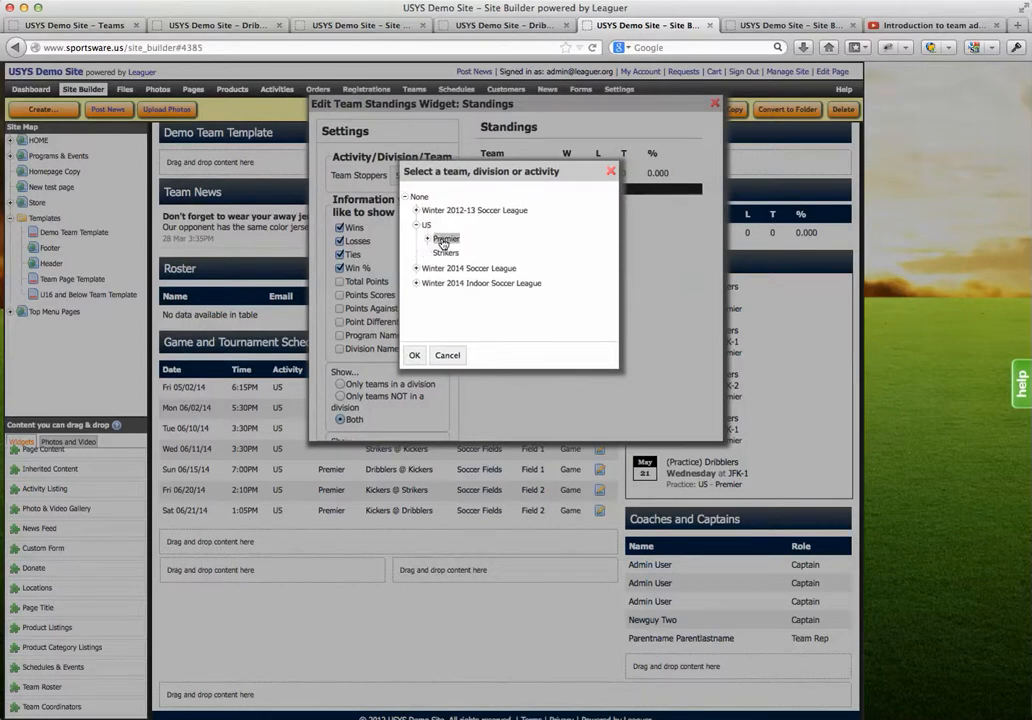
pyautogui.click(414, 354)
pyautogui.moveTo(689, 127)
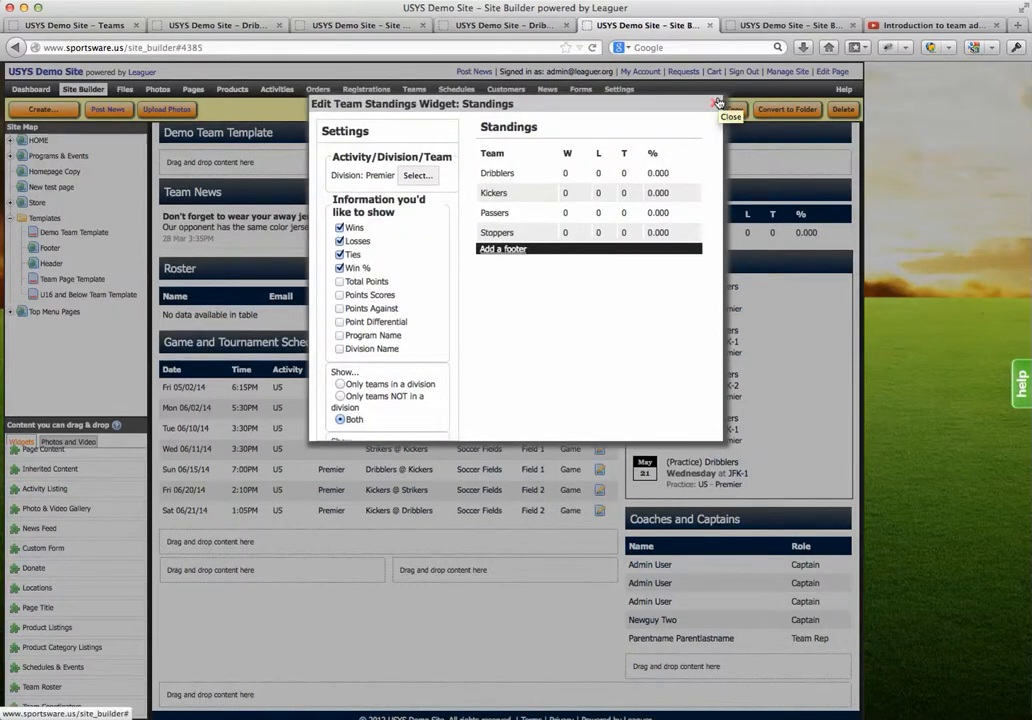
pyautogui.click(717, 103)
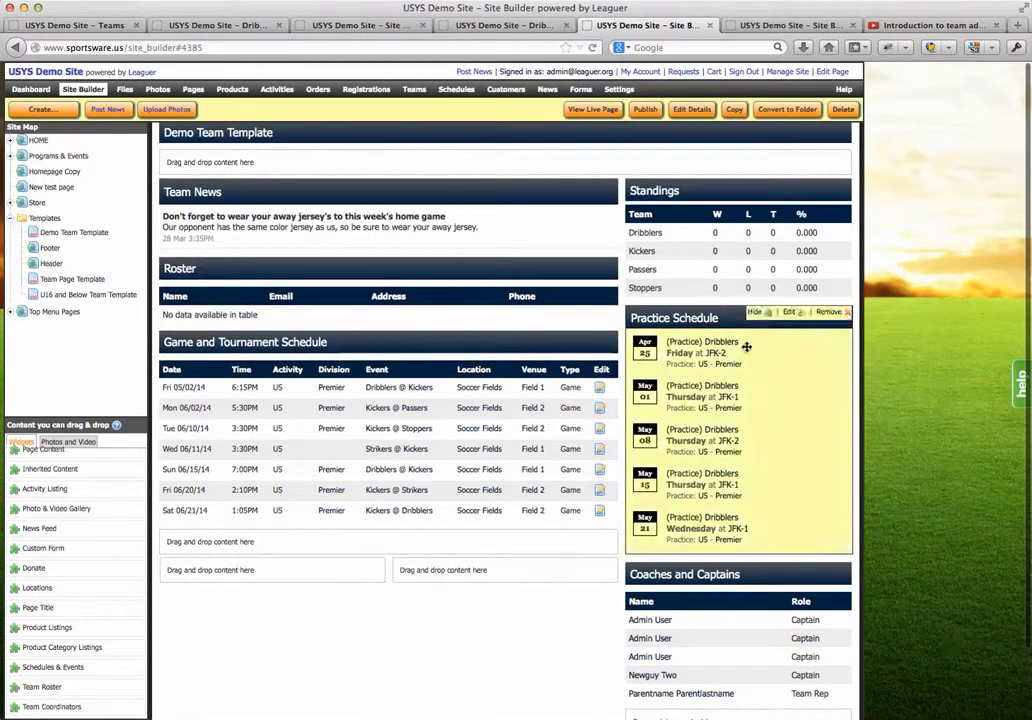
# Edit the Dribblers' team page and place the soccer ball photo from the Leaguer Photos test-cb album below the page title
pyautogui.click(510, 25)
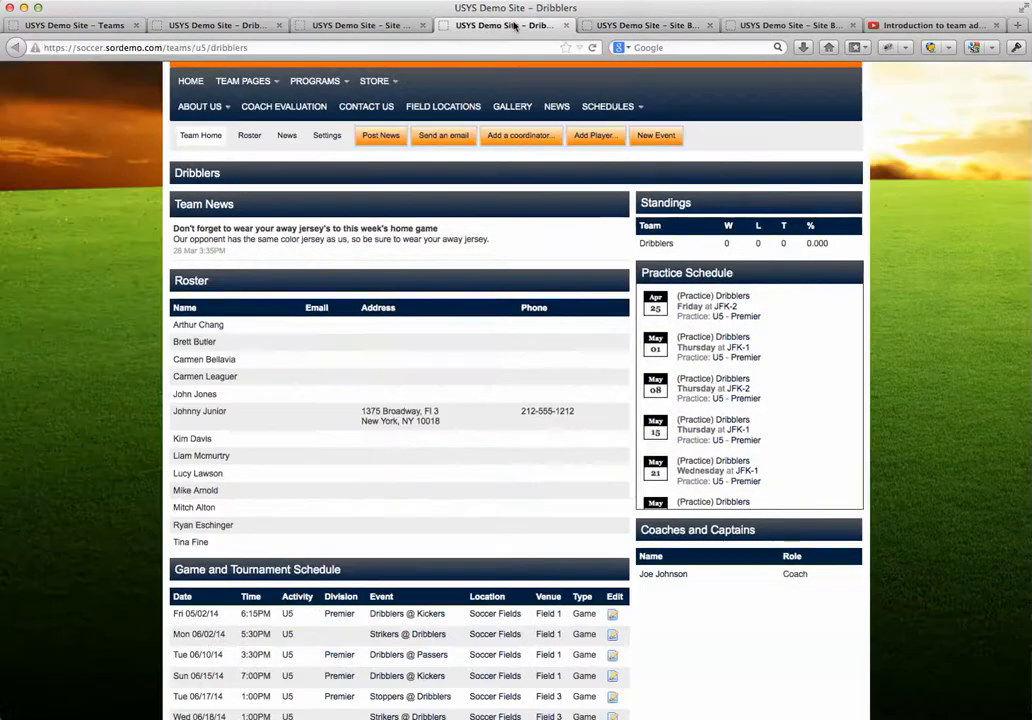
pyautogui.scroll(3, 740, 250)
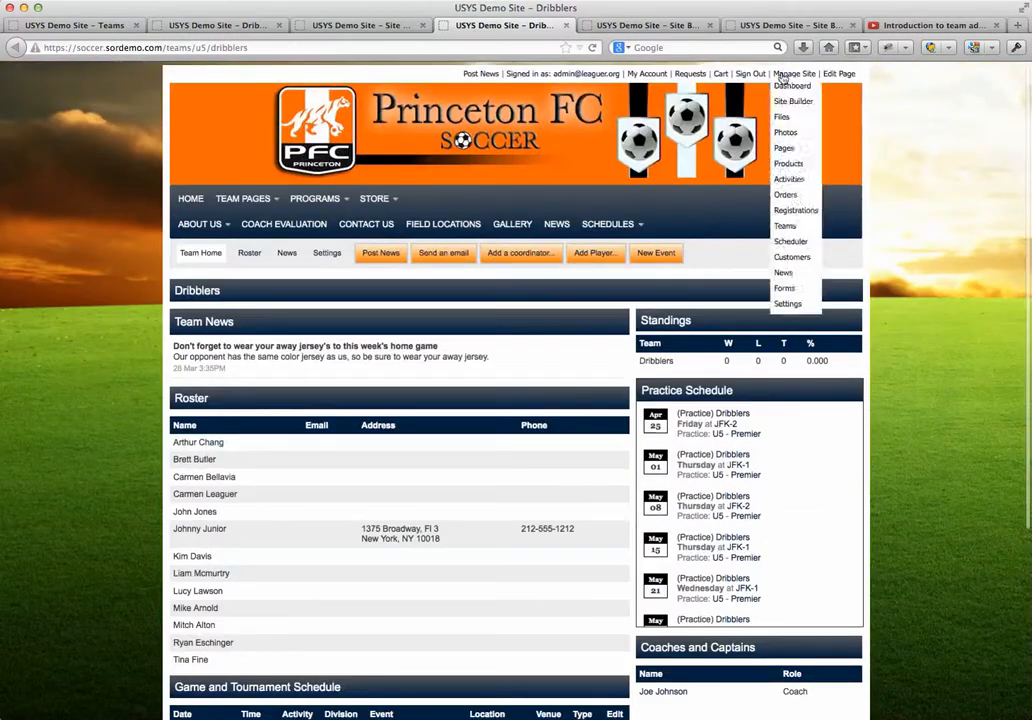
pyautogui.click(840, 74)
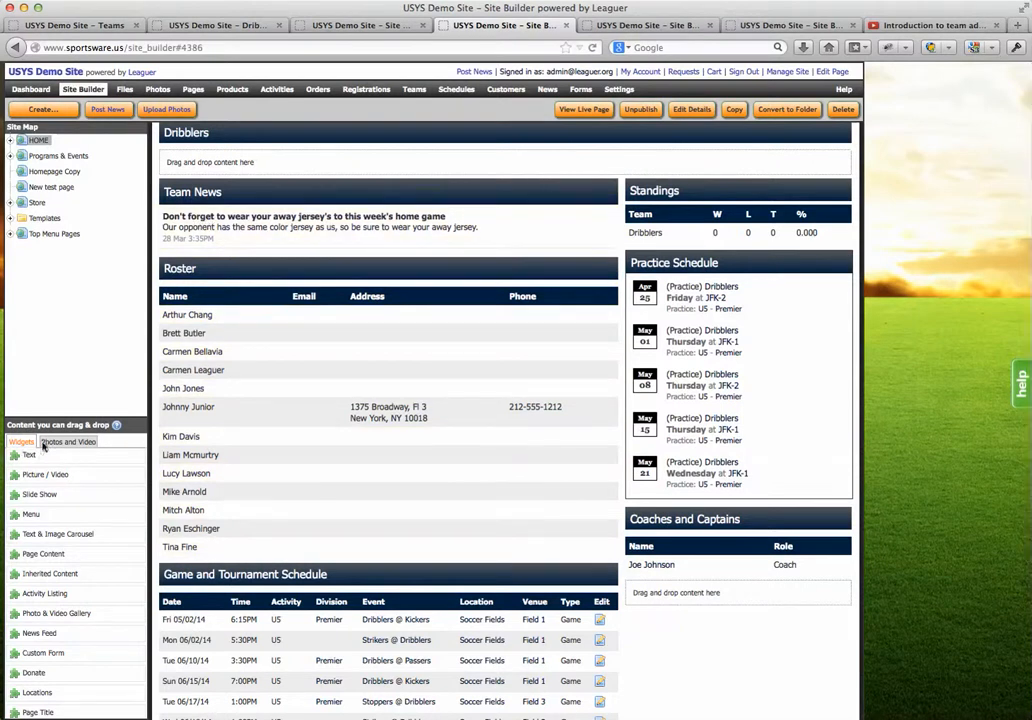
pyautogui.click(44, 447)
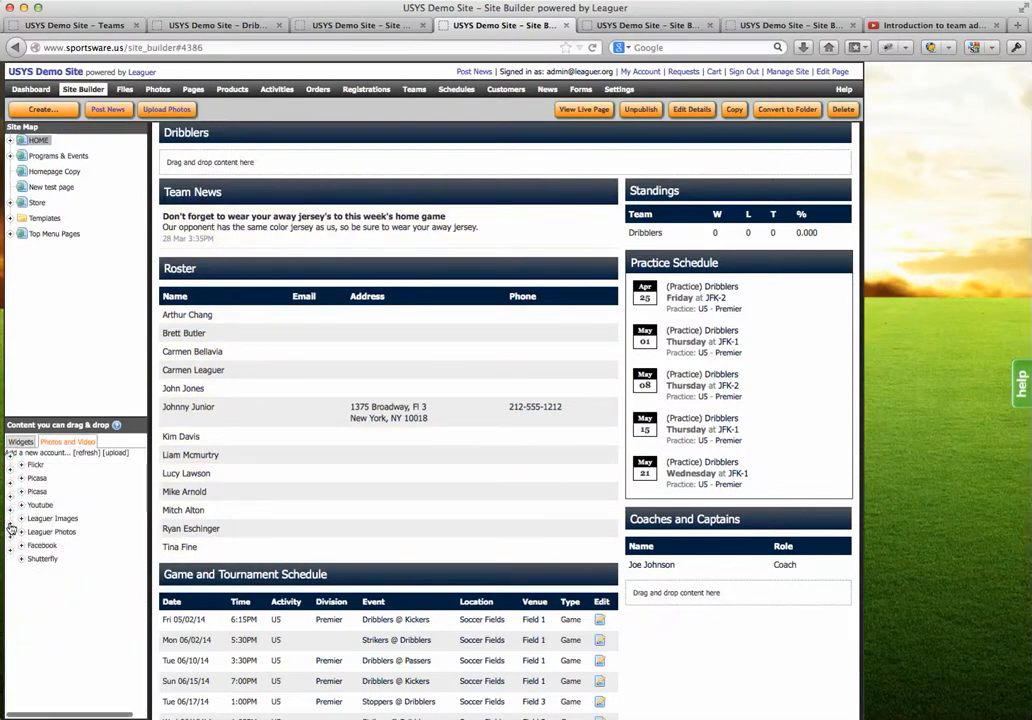
pyautogui.click(10, 531)
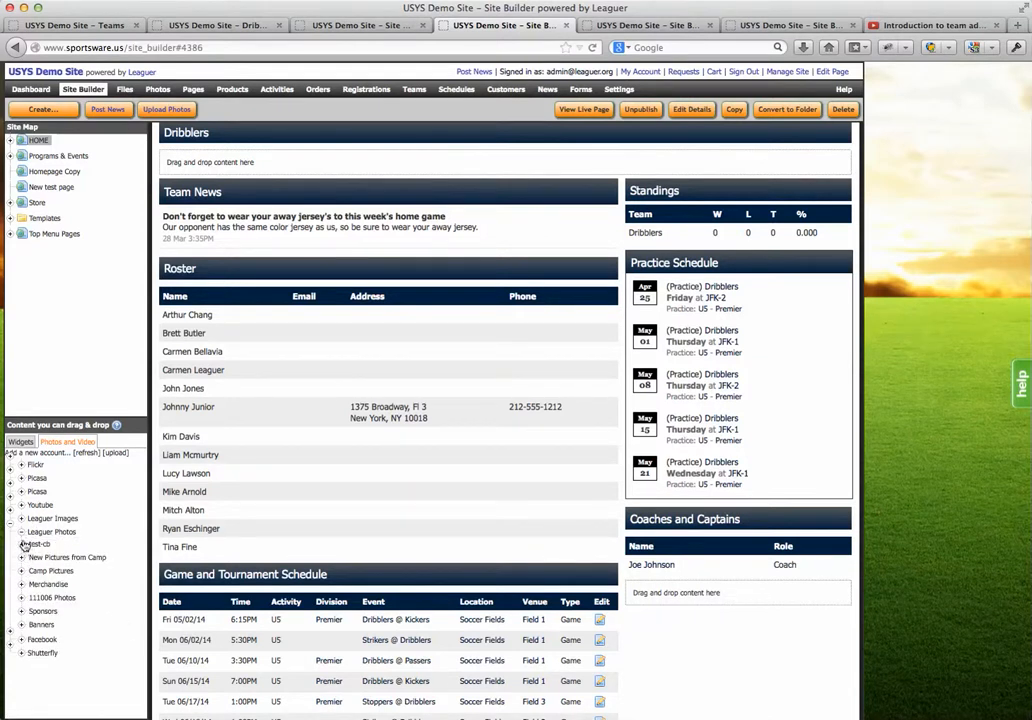
pyautogui.click(23, 545)
pyautogui.moveTo(43, 567); pyautogui.dragTo(260, 175)
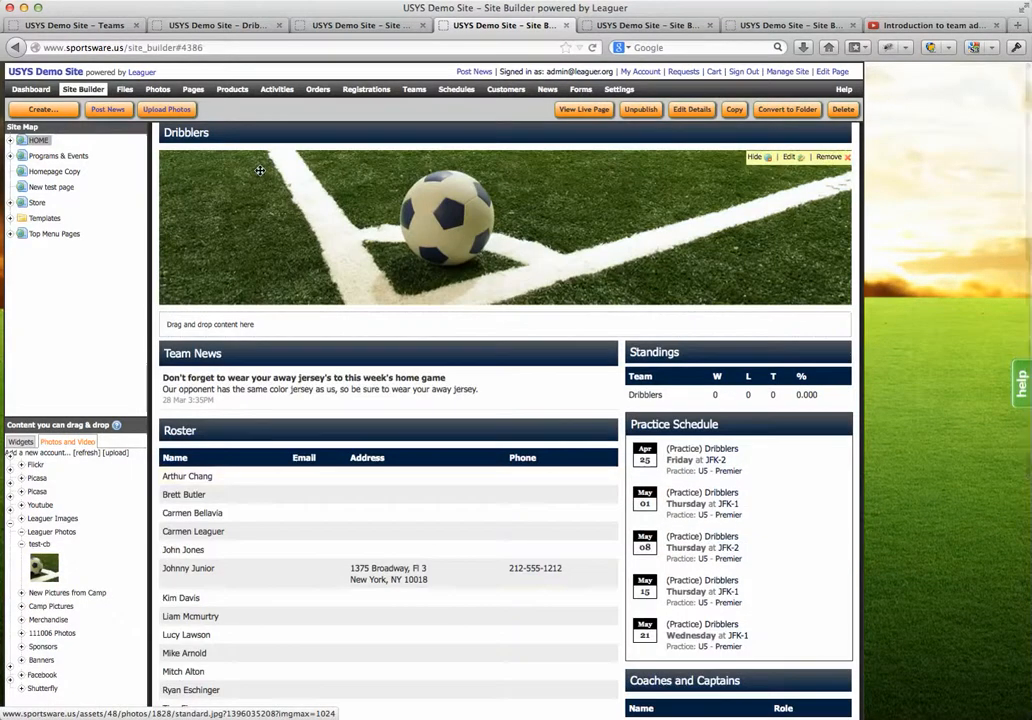
# Set the Dribblers page's Standings widget to the U5 Premier division, and view the live page
pyautogui.click(787, 349)
pyautogui.click(409, 175)
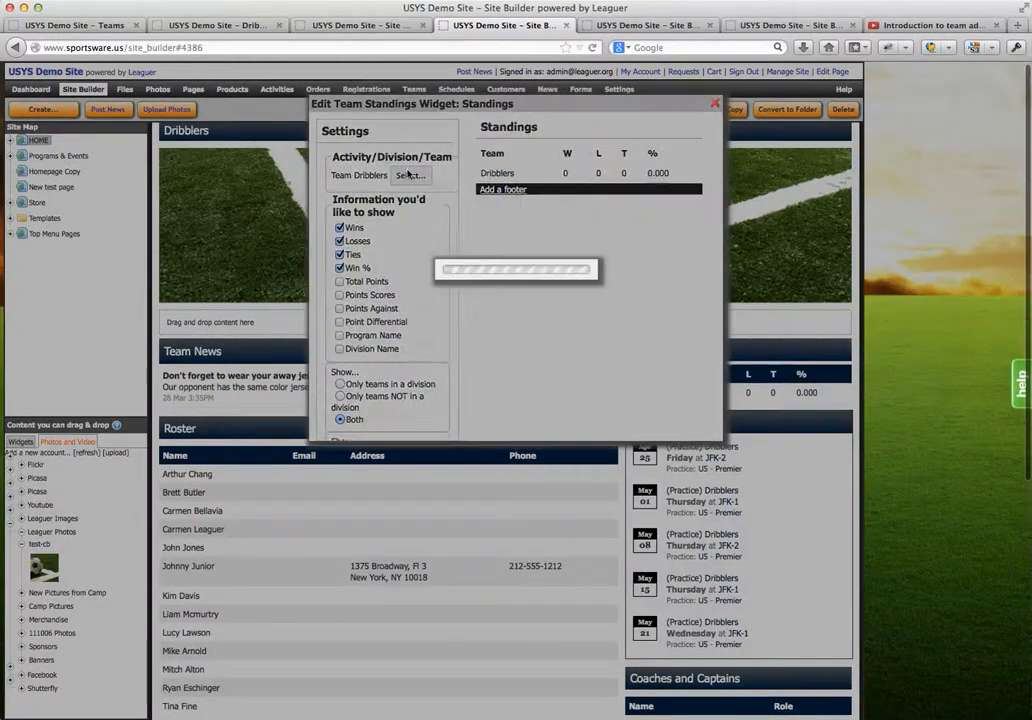
pyautogui.click(406, 197)
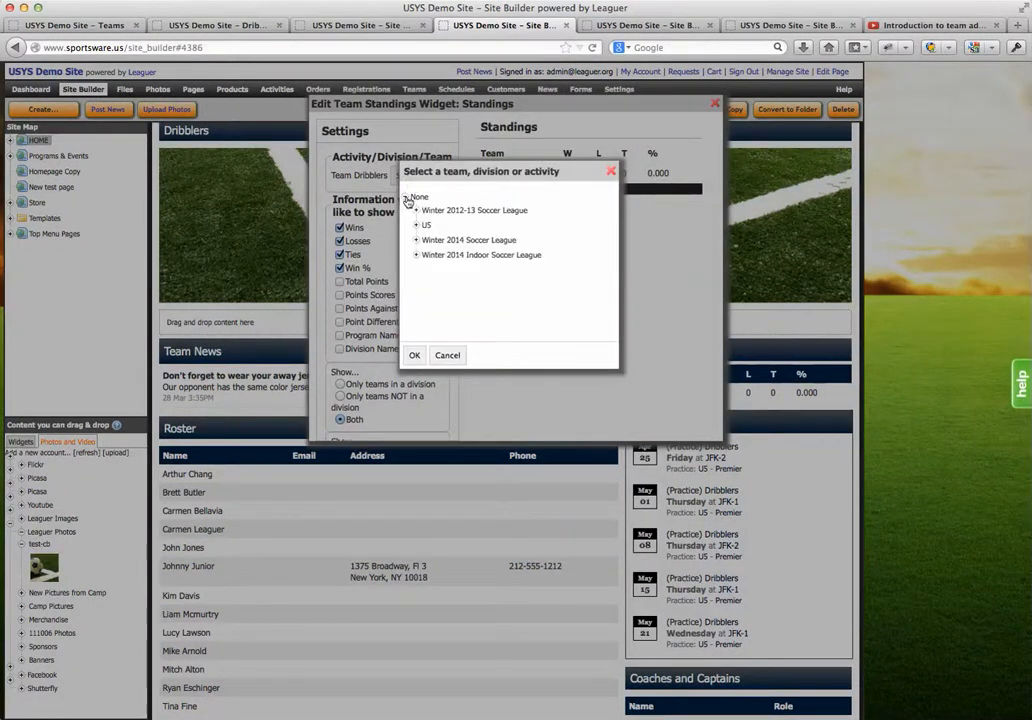
pyautogui.click(416, 225)
pyautogui.click(442, 240)
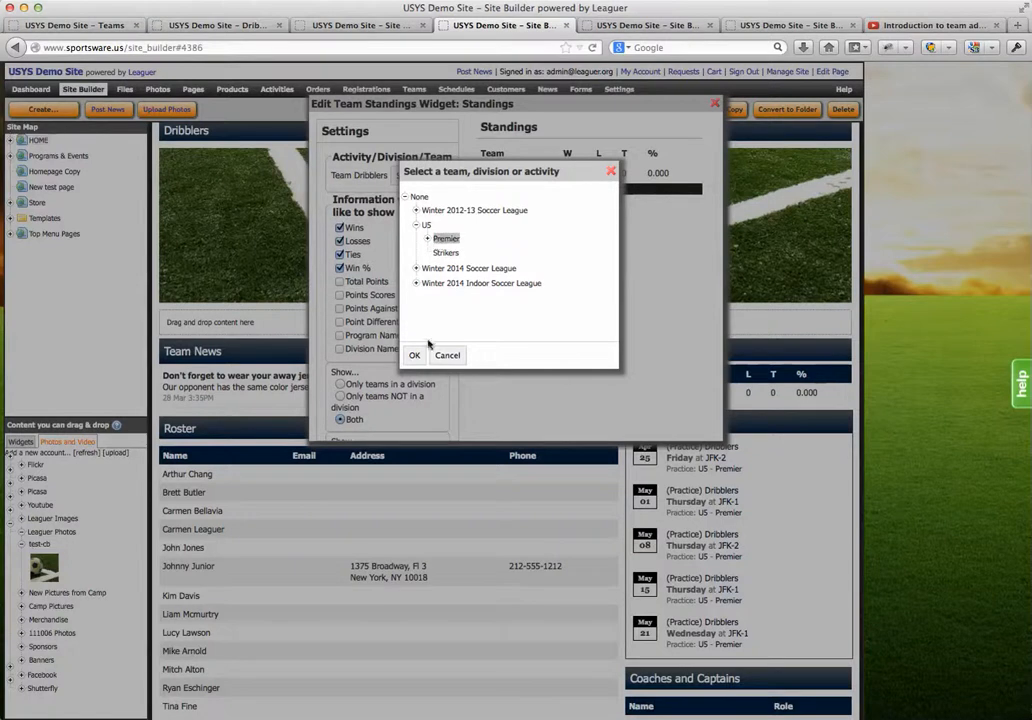
pyautogui.click(414, 357)
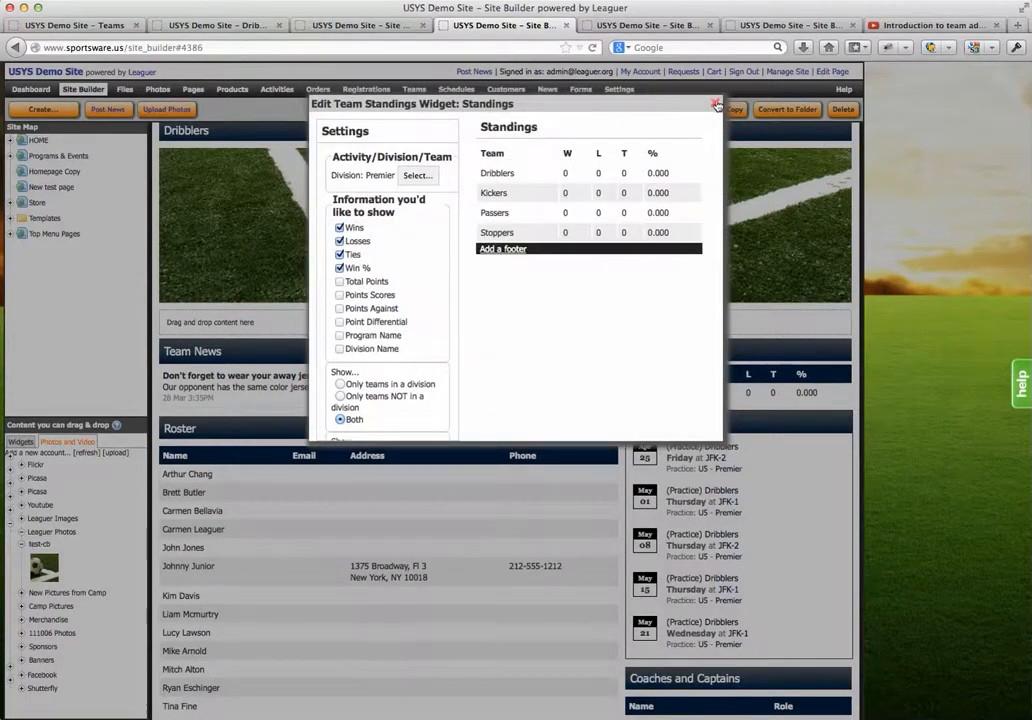
pyautogui.click(714, 104)
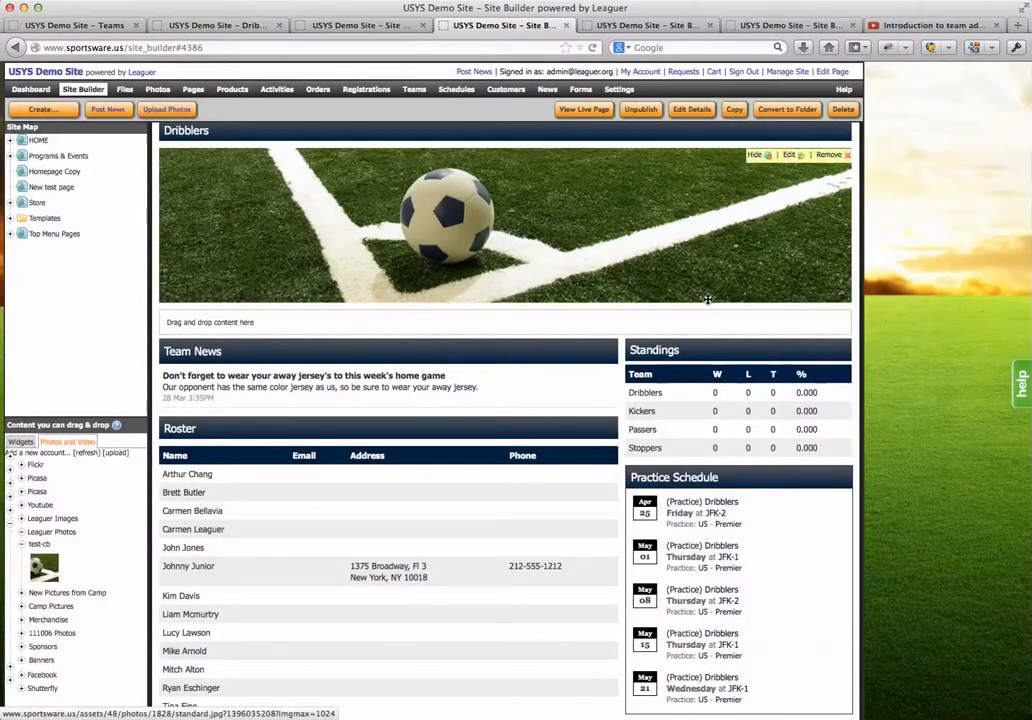
pyautogui.click(577, 113)
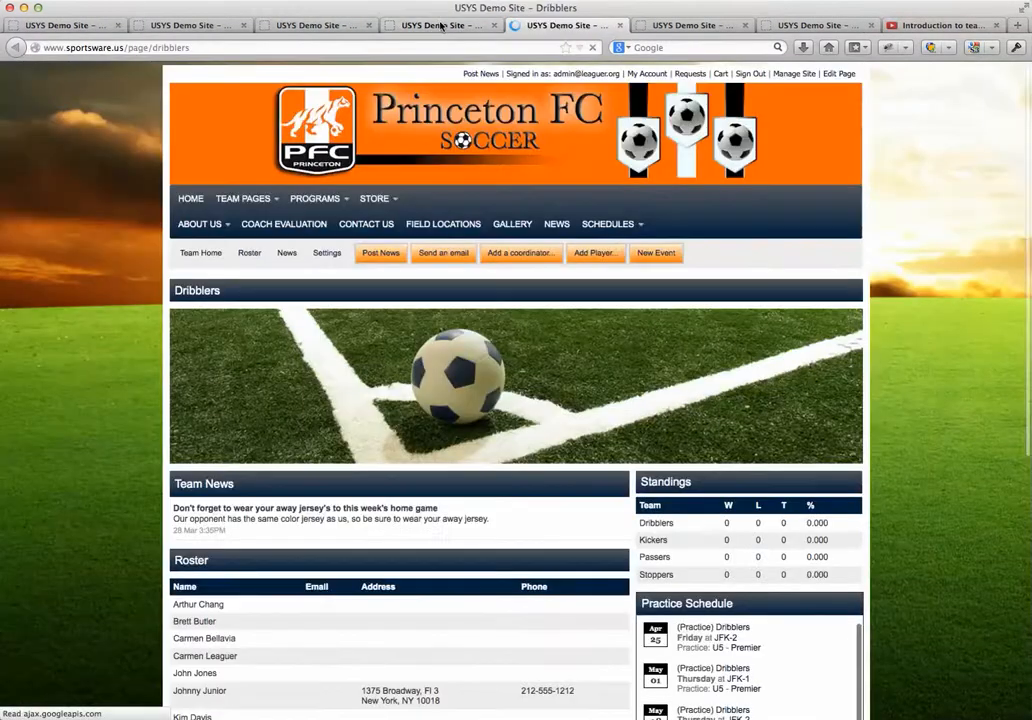
# Back in the page editor, move the Practice Schedule to the wide column above the Roster and Team News above the Standings
pyautogui.click(440, 25)
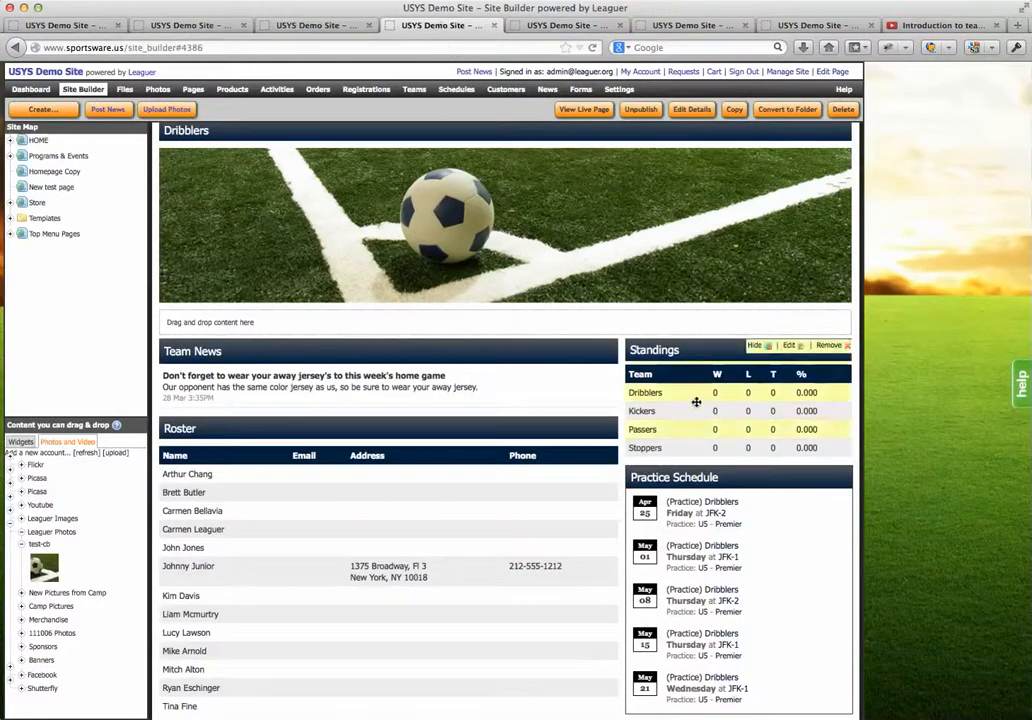
pyautogui.moveTo(670, 477); pyautogui.dragTo(445, 484)
pyautogui.scroll(-2, 445, 484)
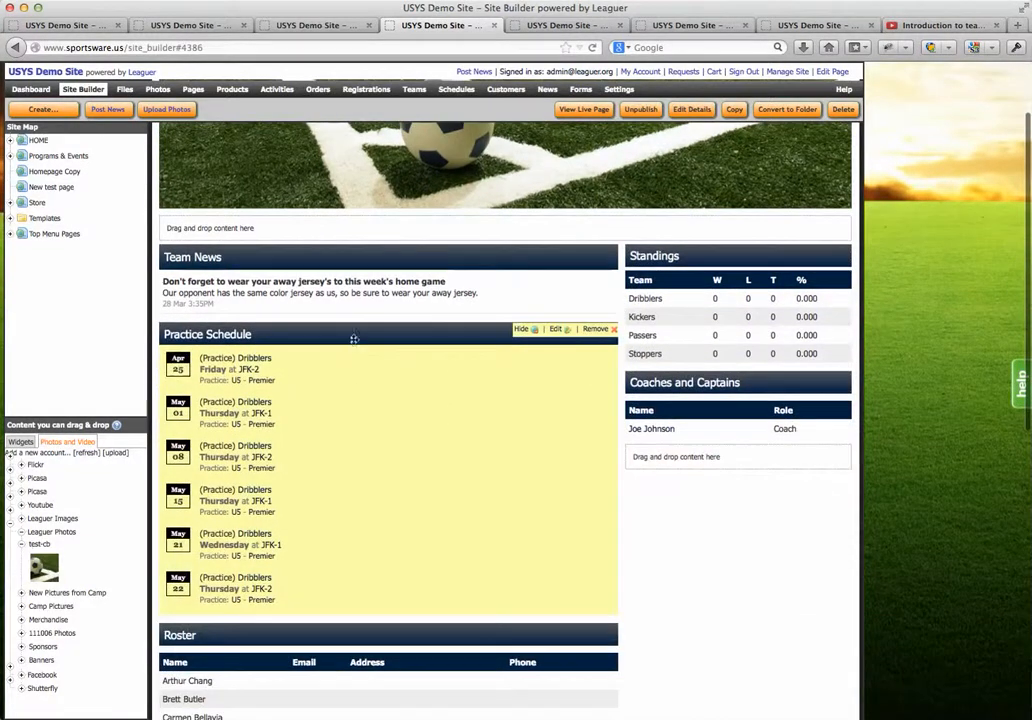
pyautogui.moveTo(350, 264); pyautogui.dragTo(762, 270)
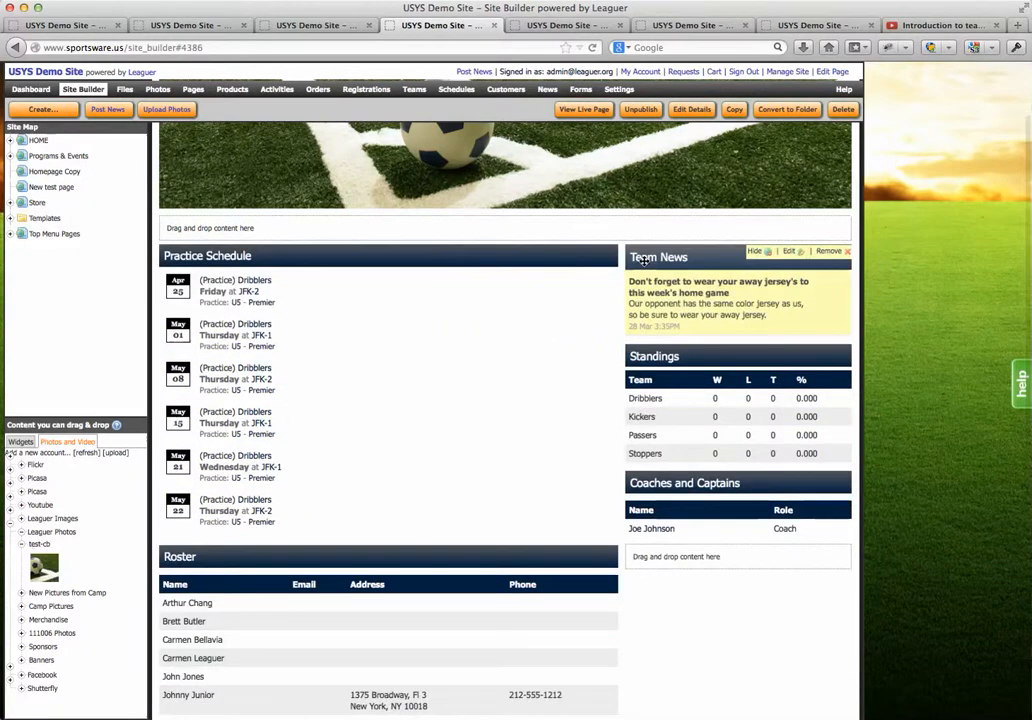
# Review the Team News widget's settings and close them, and look over the rearranged Dribblers page
pyautogui.click(789, 251)
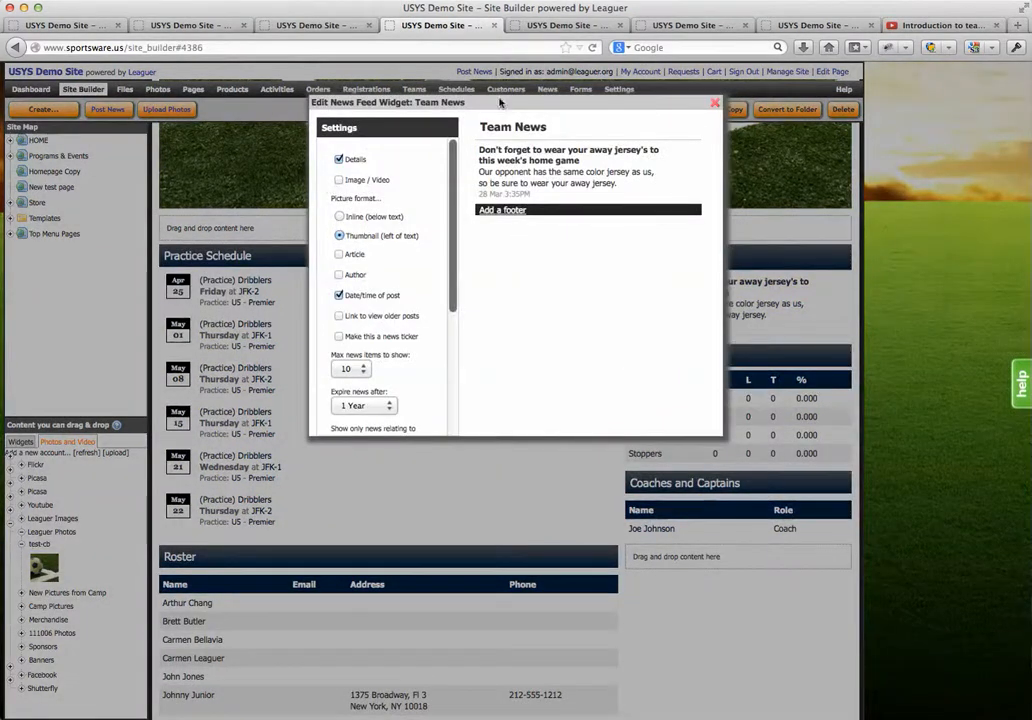
pyautogui.click(715, 106)
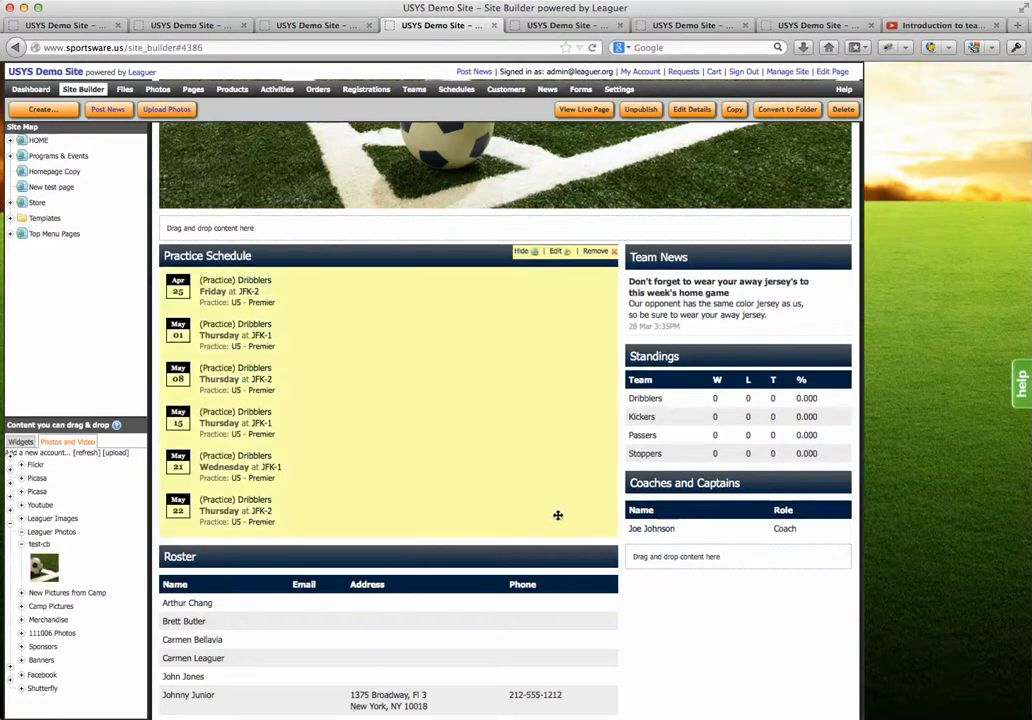
pyautogui.scroll(-2, 565, 512)
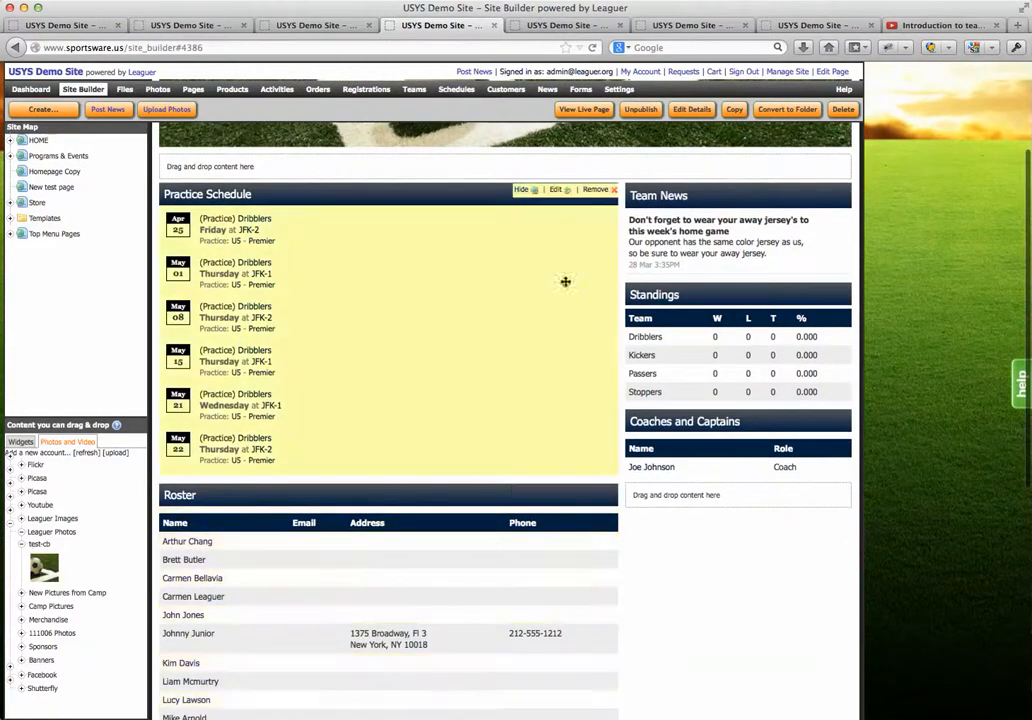